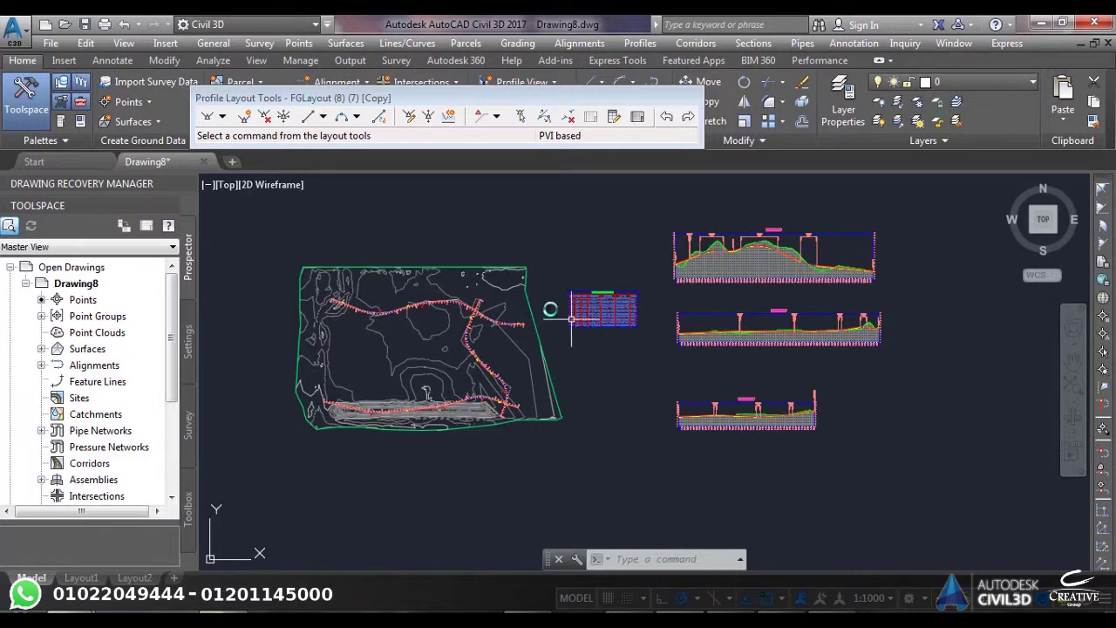
Examine the design and ground profiles along the uppermost of the three road profile views
scroll(836, 246, "up", 5)
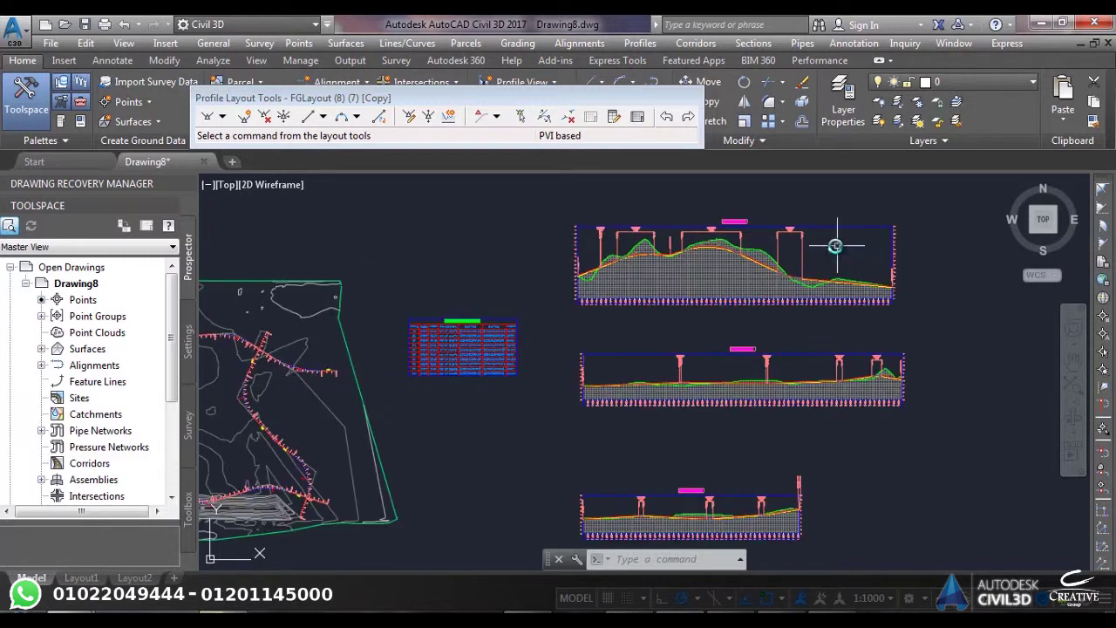
scroll(354, 259, "up", 2)
scroll(354, 259, "up", 4)
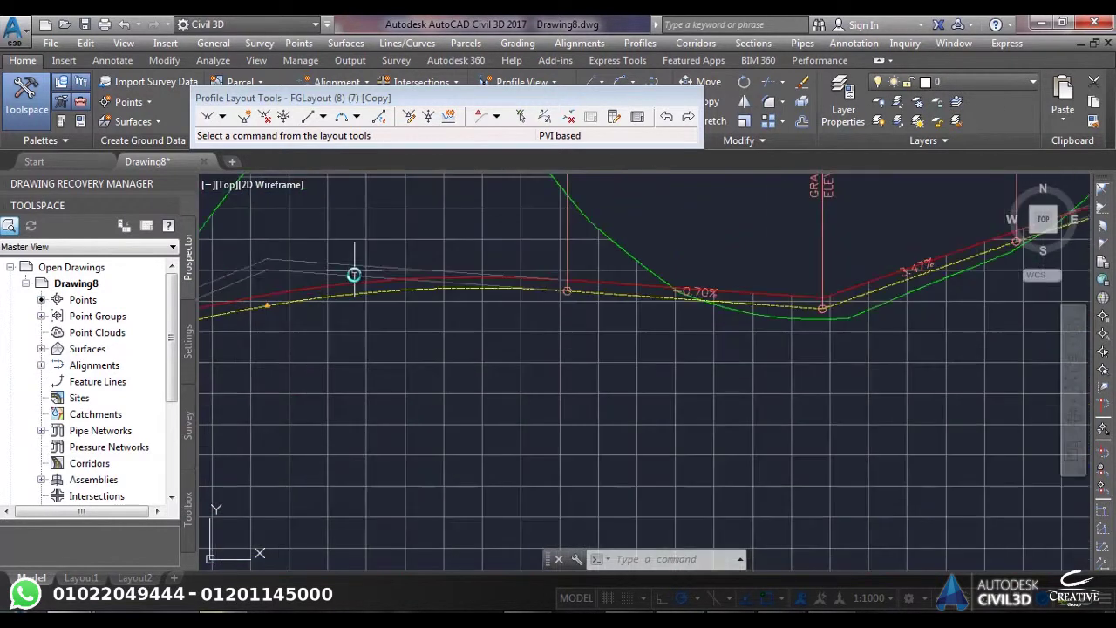
scroll(359, 289, "down", 3)
scroll(372, 308, "up", 6)
scroll(378, 313, "down", 3)
scroll(381, 317, "down", 4)
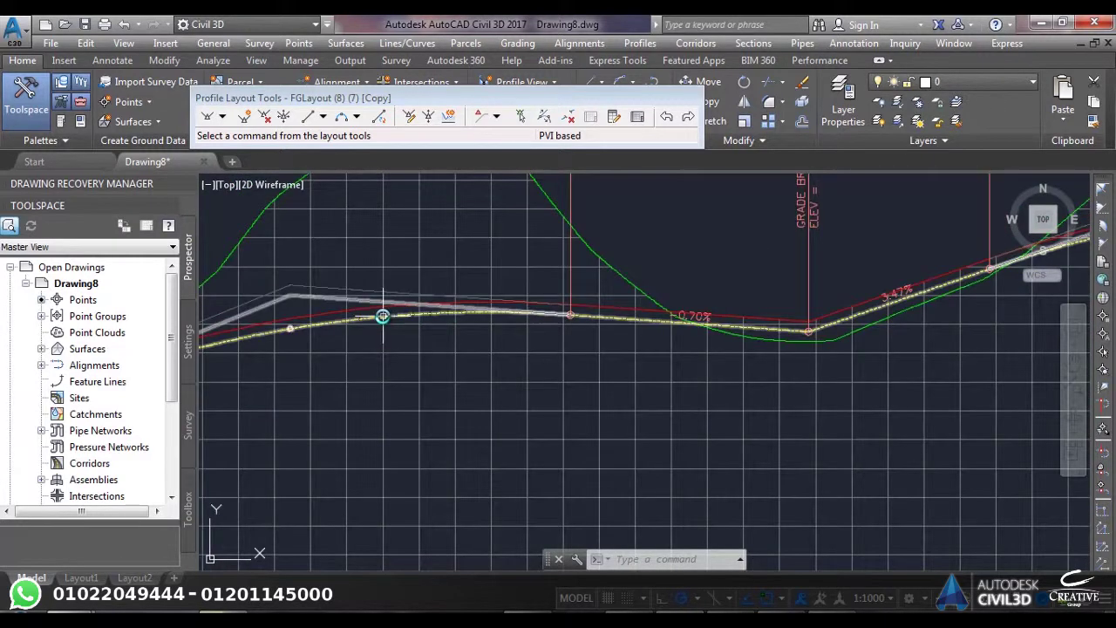
middle_click_drag(393, 311, 428, 261)
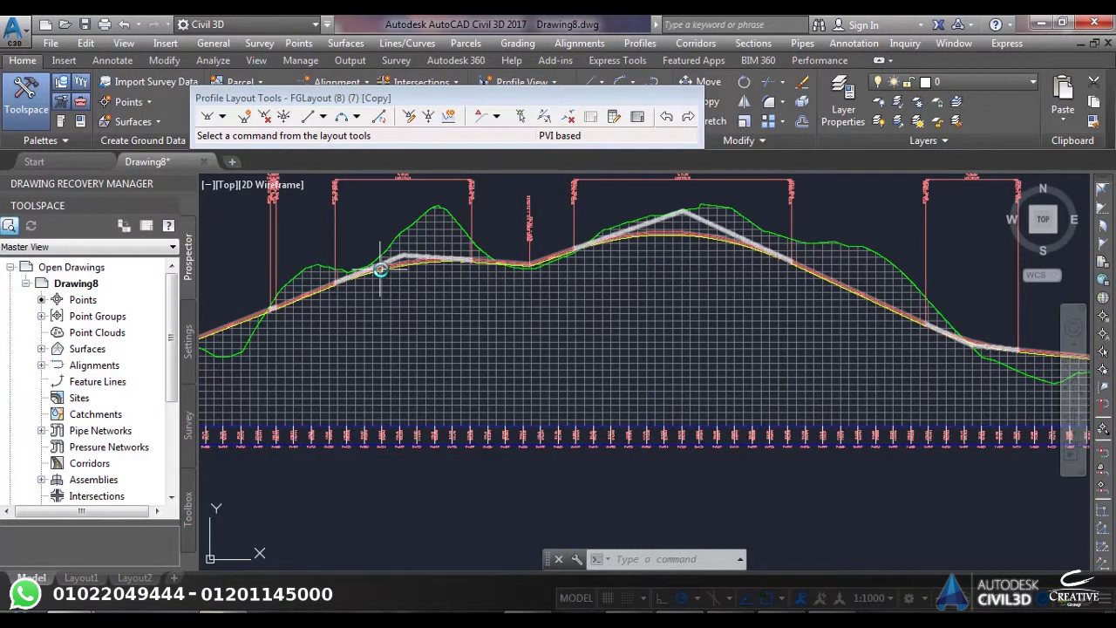
scroll(379, 270, "up", 6)
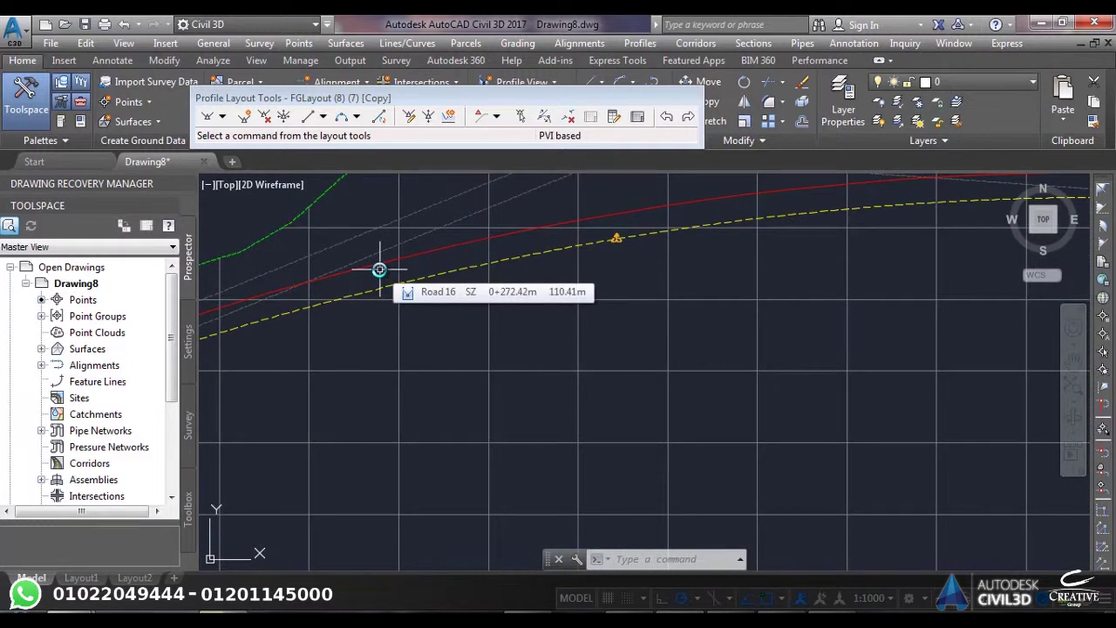
Close the Profile Layout Tools for the FGLayout (8) (7) [Copy] profile
left_click(694, 96)
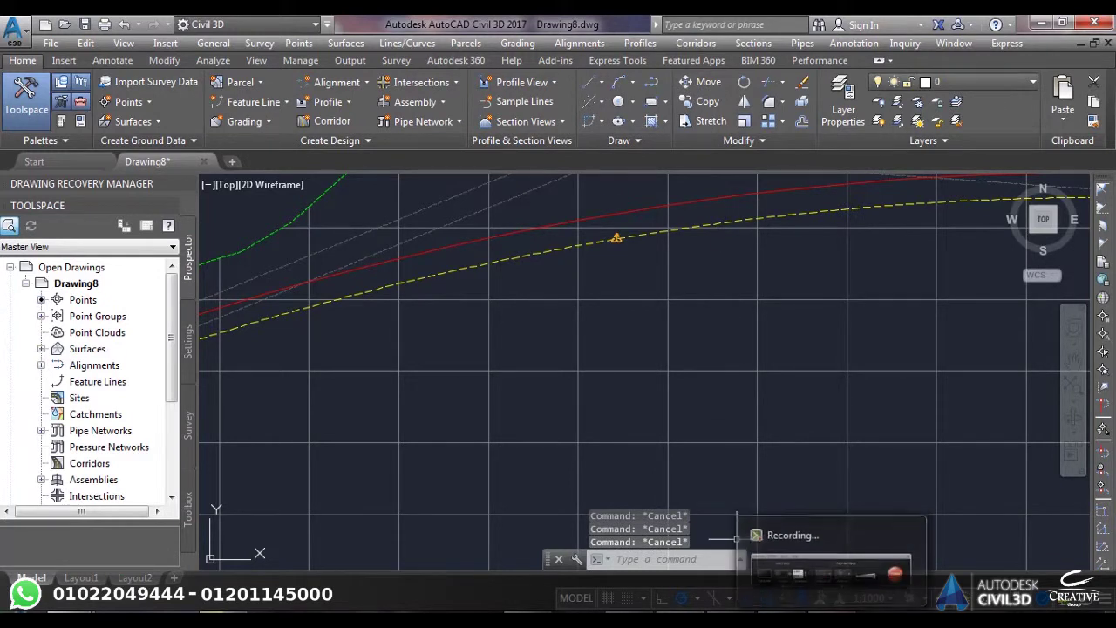
left_click(836, 545)
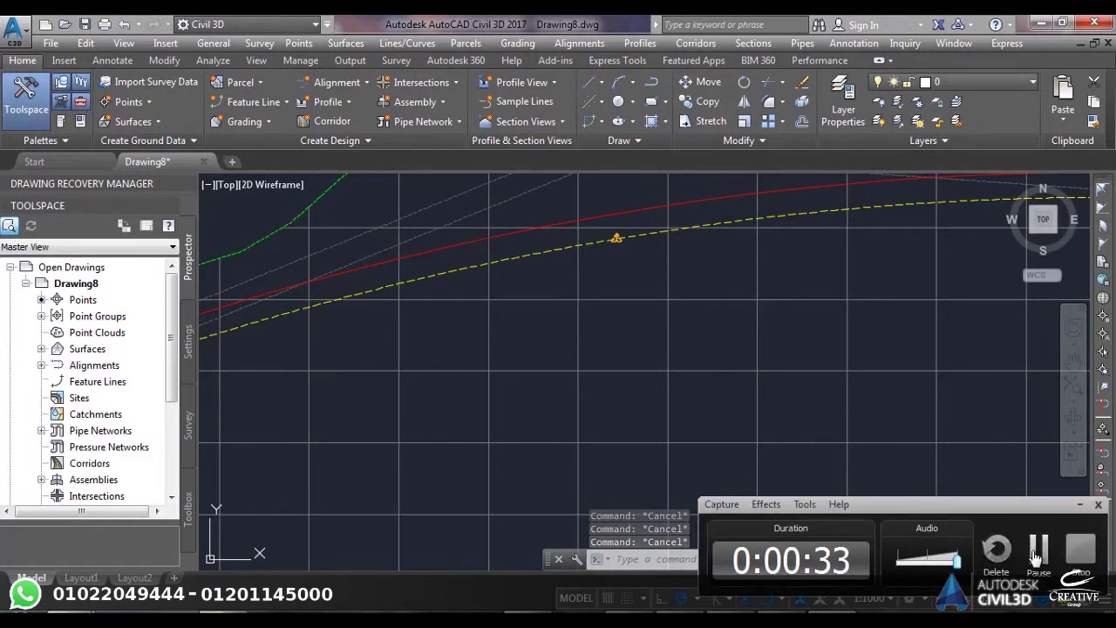
Examine the vertical curve labels of the uppermost profile view and the overall layout of the three profile views
scroll(685, 388, "down", 8)
middle_click_drag(677, 331, 549, 291)
scroll(433, 252, "up", 5)
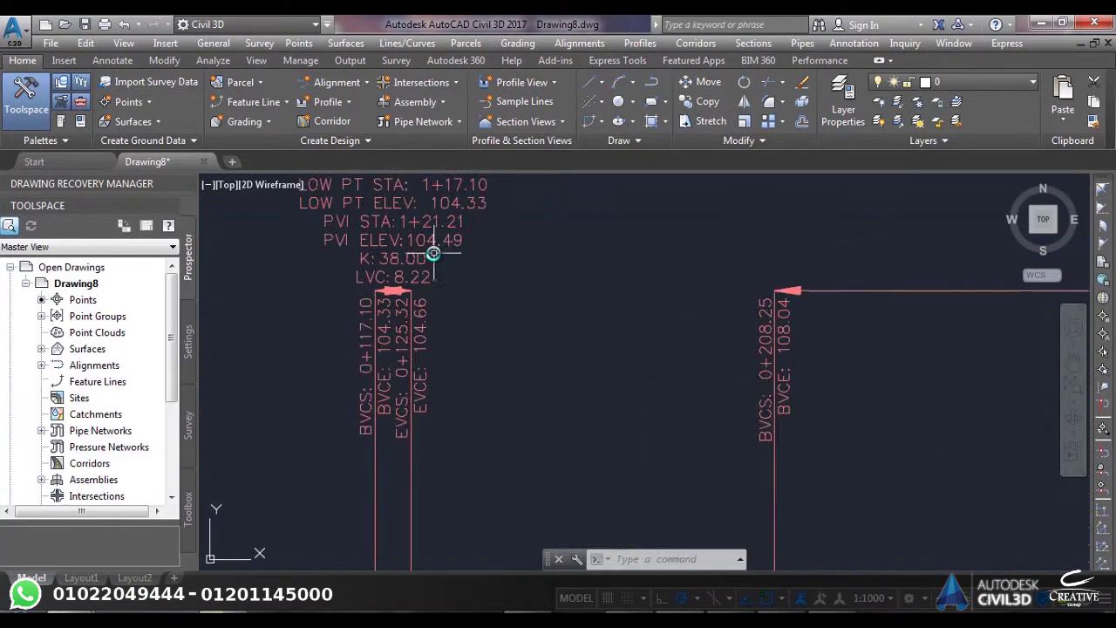
scroll(480, 275, "down", 5)
middle_click_drag(904, 311, 702, 242)
scroll(703, 242, "down", 2)
scroll(703, 242, "down", 2)
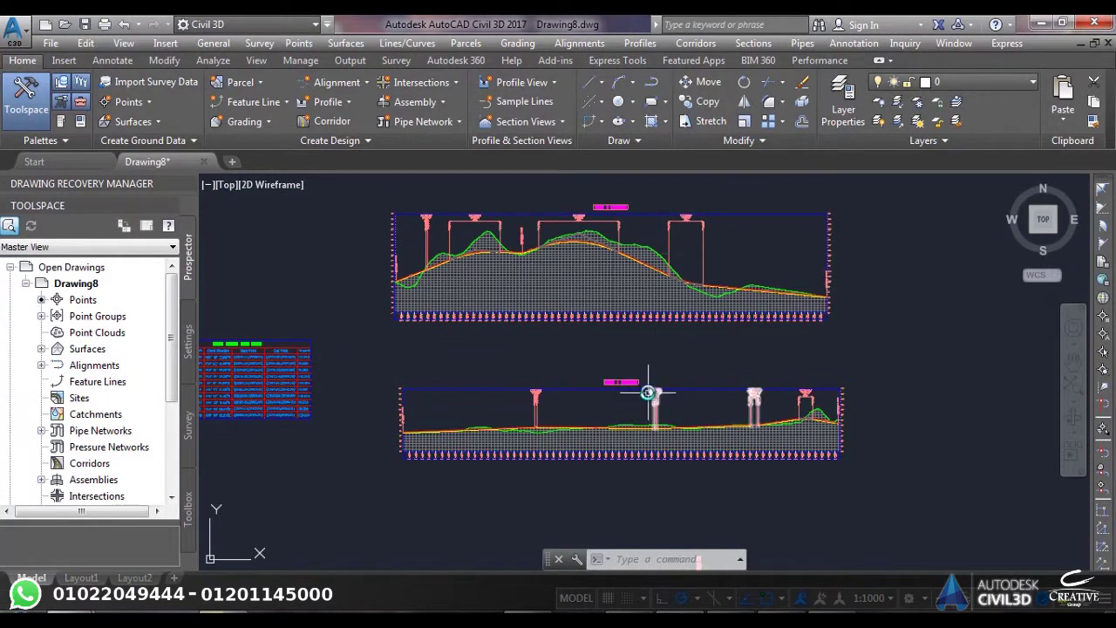
scroll(662, 432, "down", 1)
scroll(665, 441, "down", 3)
mouse_move(665, 444)
middle_mouse_down()
mouse_move(672, 383)
mouse_move(582, 401)
middle_mouse_up()
scroll(568, 410, "up", 2)
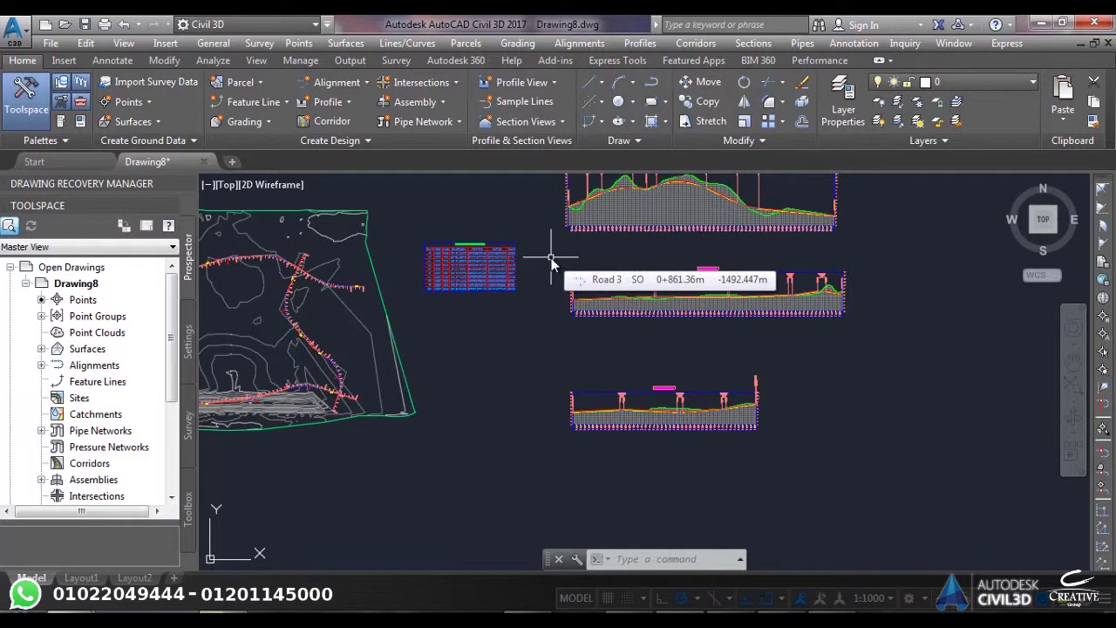
middle_click_drag(552, 252, 574, 275)
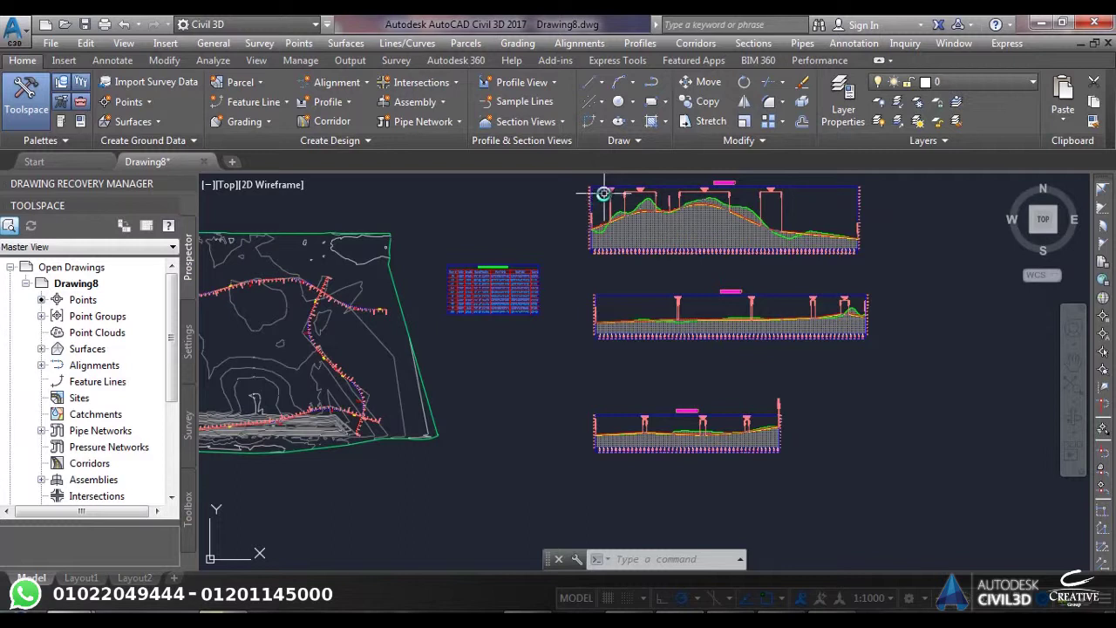
mouse_move(603, 193)
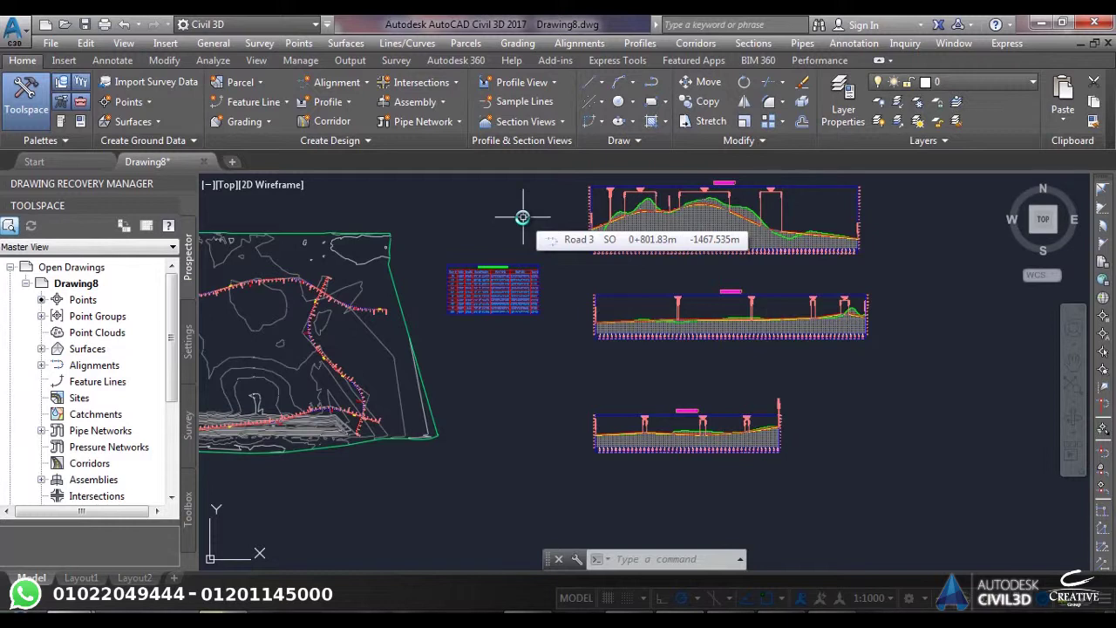
Open the profile view properties of the Road 16 view and rename it Road 1
scroll(668, 183, "up", 6)
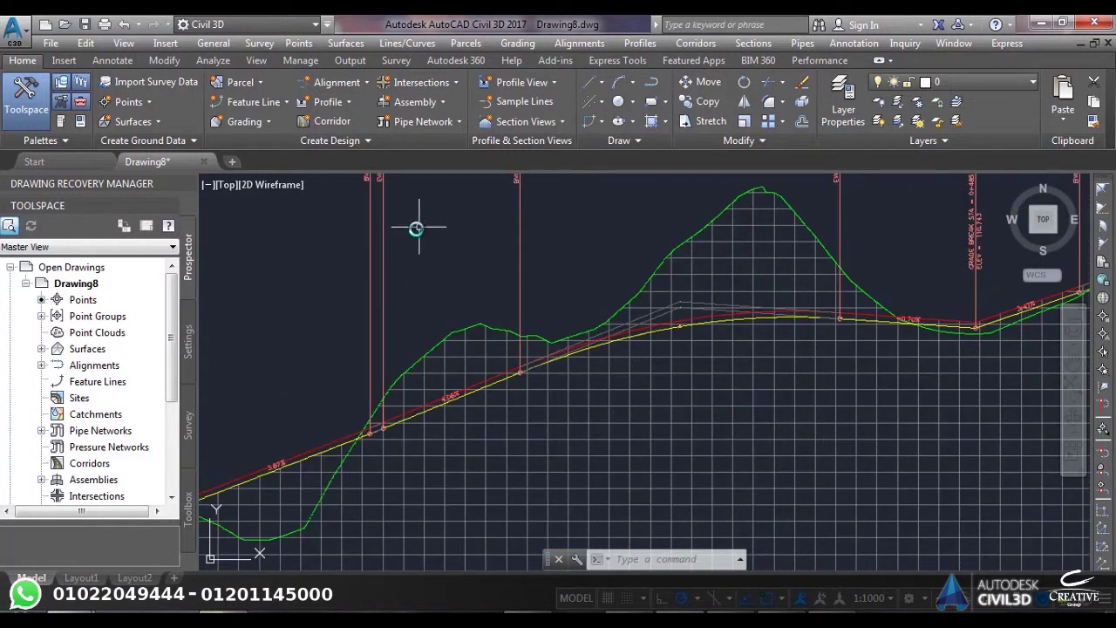
scroll(432, 231, "down", 5)
scroll(497, 242, "up", 4)
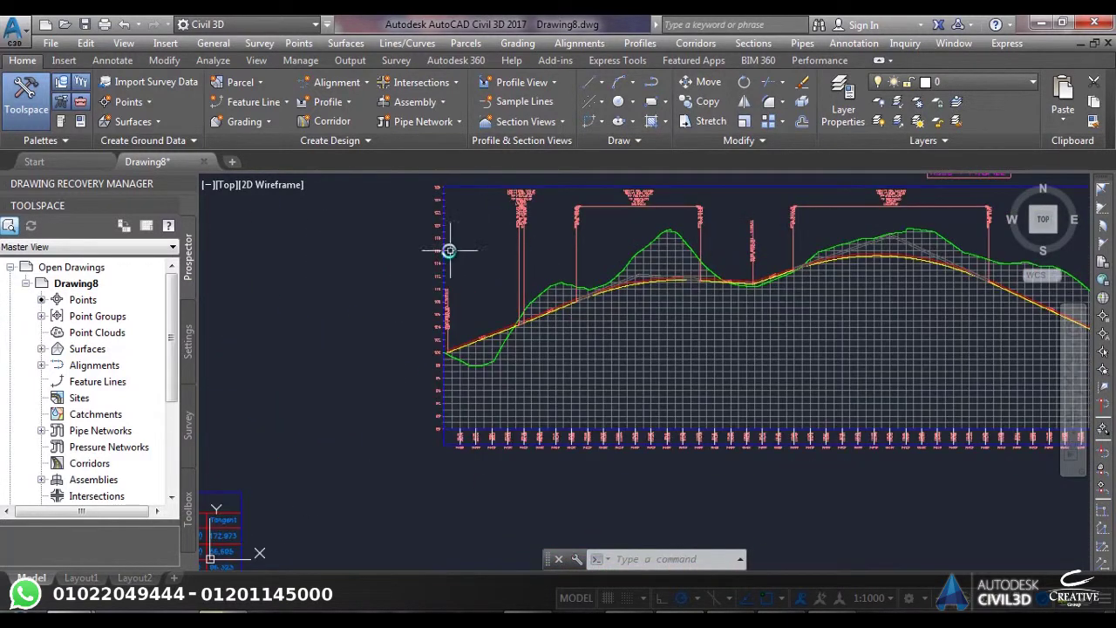
left_click(445, 255)
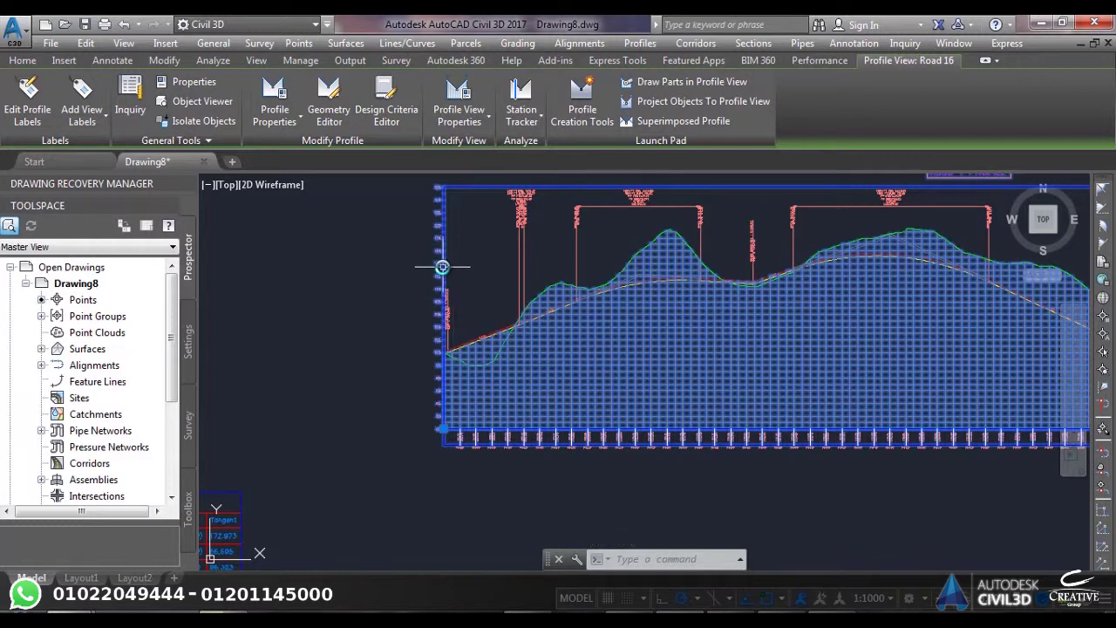
right_click(443, 267)
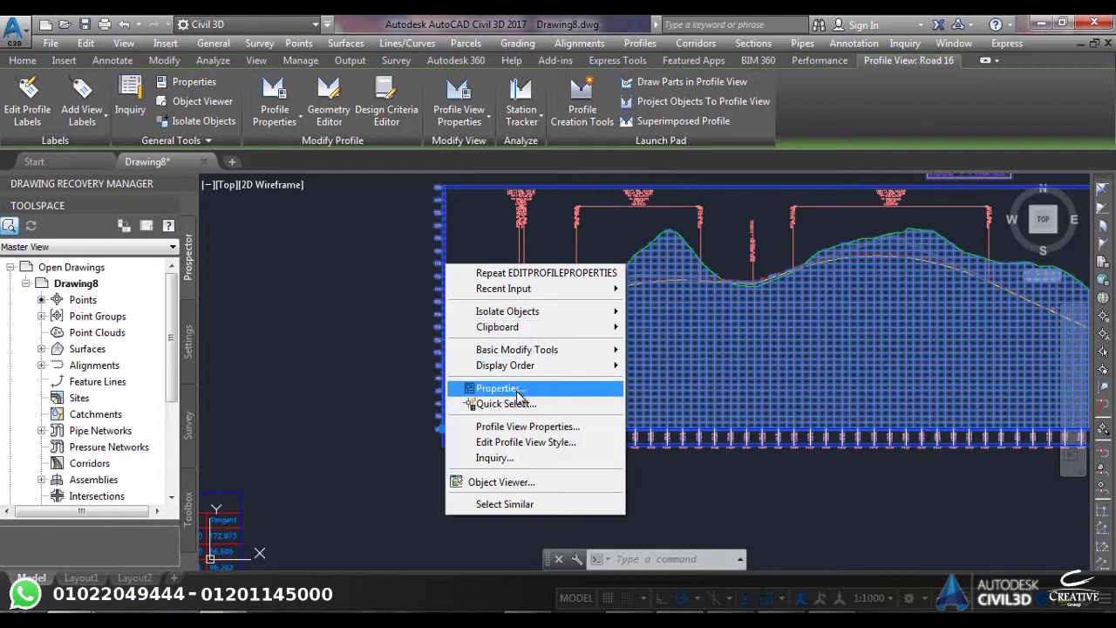
left_click(539, 431)
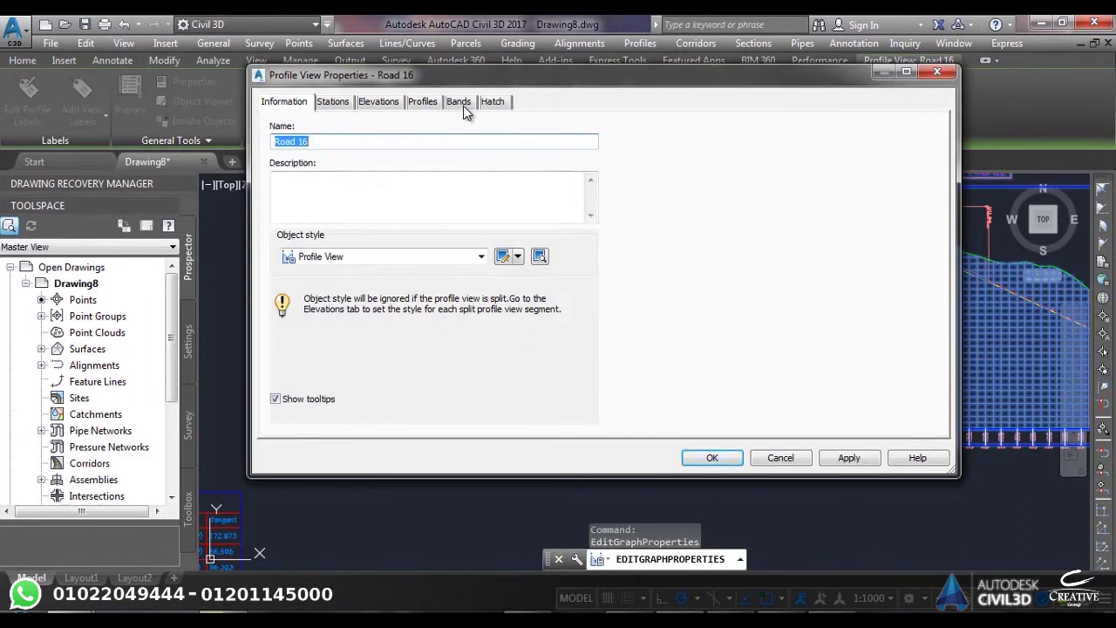
left_click(386, 142)
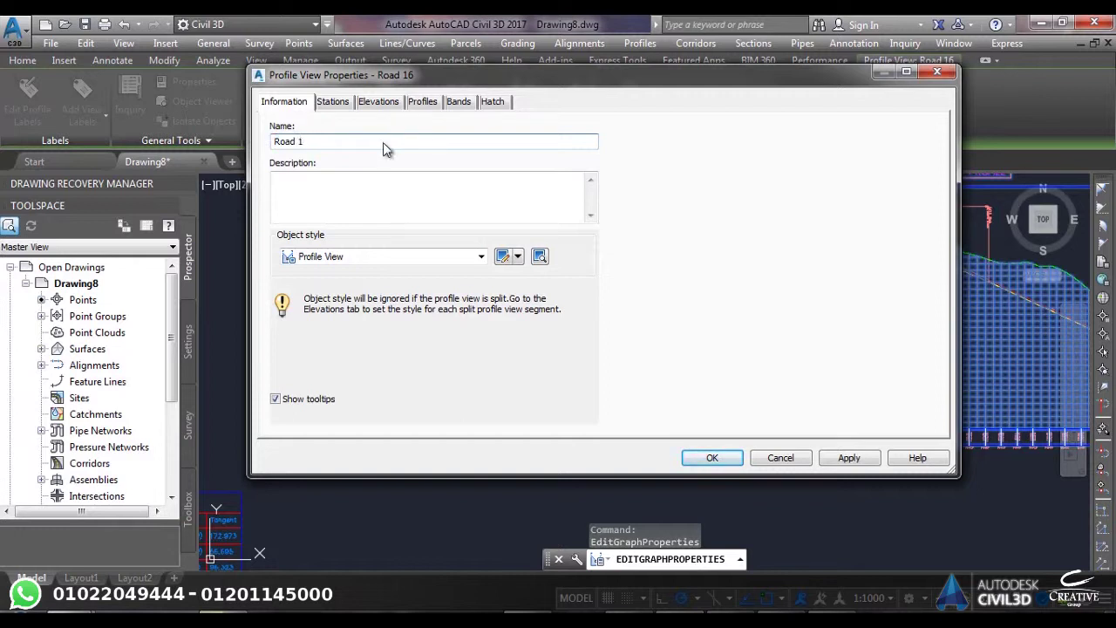
Remove the existing Profile Data band from the bottom of the Road 1 profile view
left_click(458, 102)
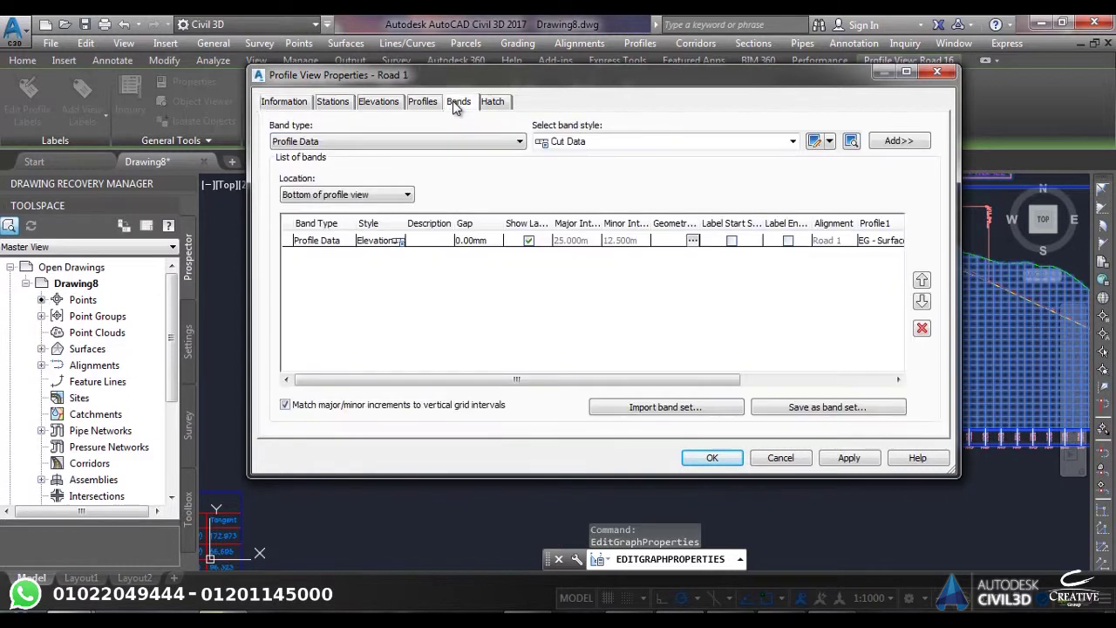
left_click(359, 241)
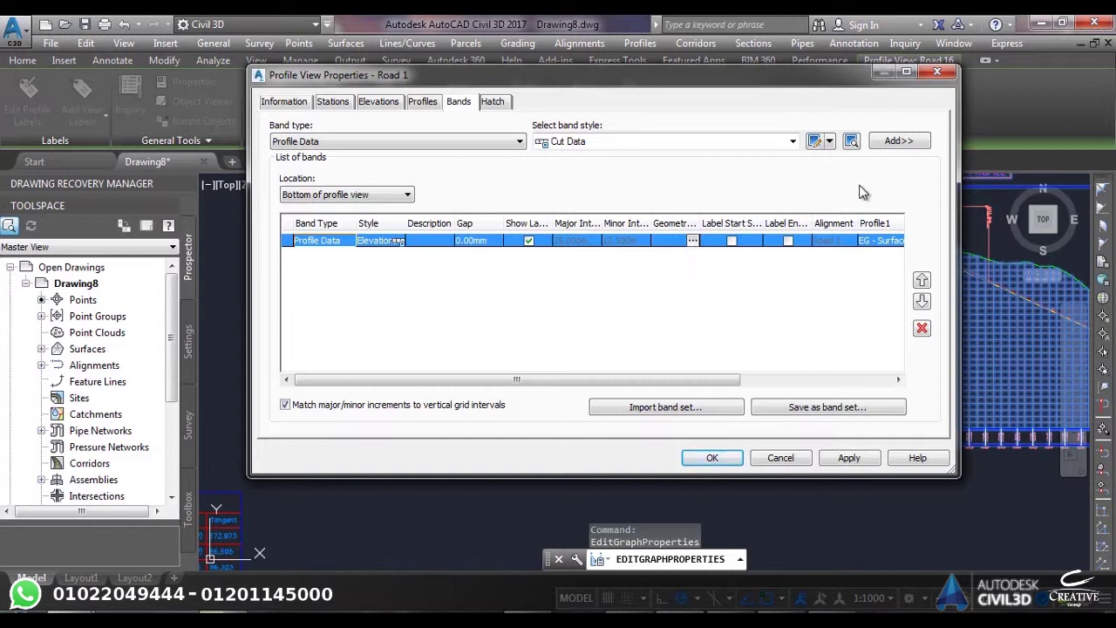
left_click(921, 328)
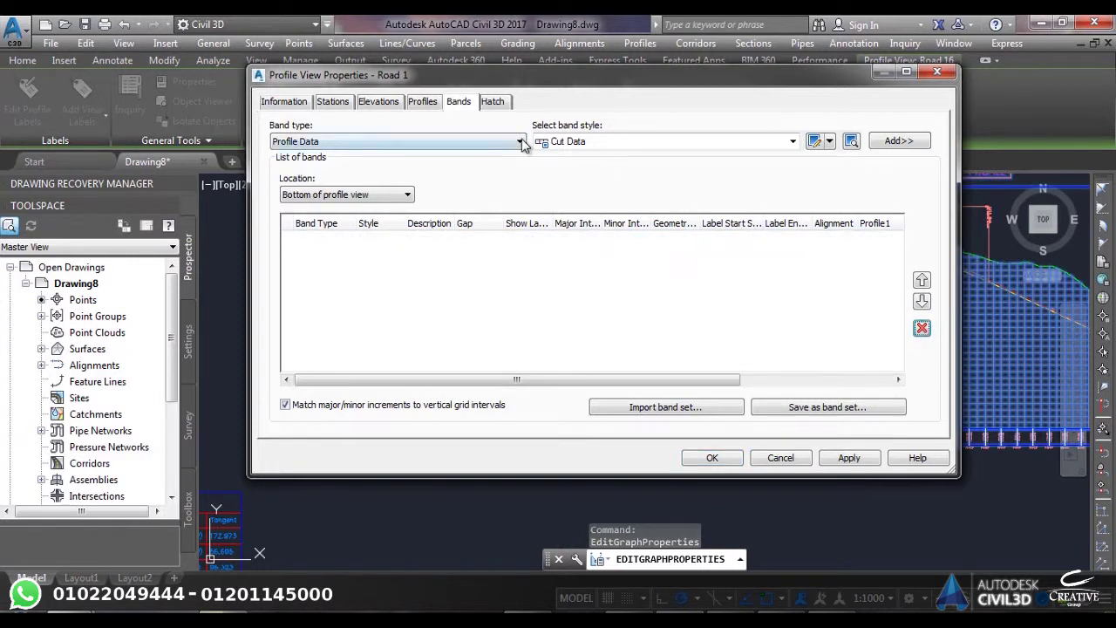
Add a Profile Data band with the Stations style to the bottom of the profile view, accepting the default geometry points to label
left_click(340, 142)
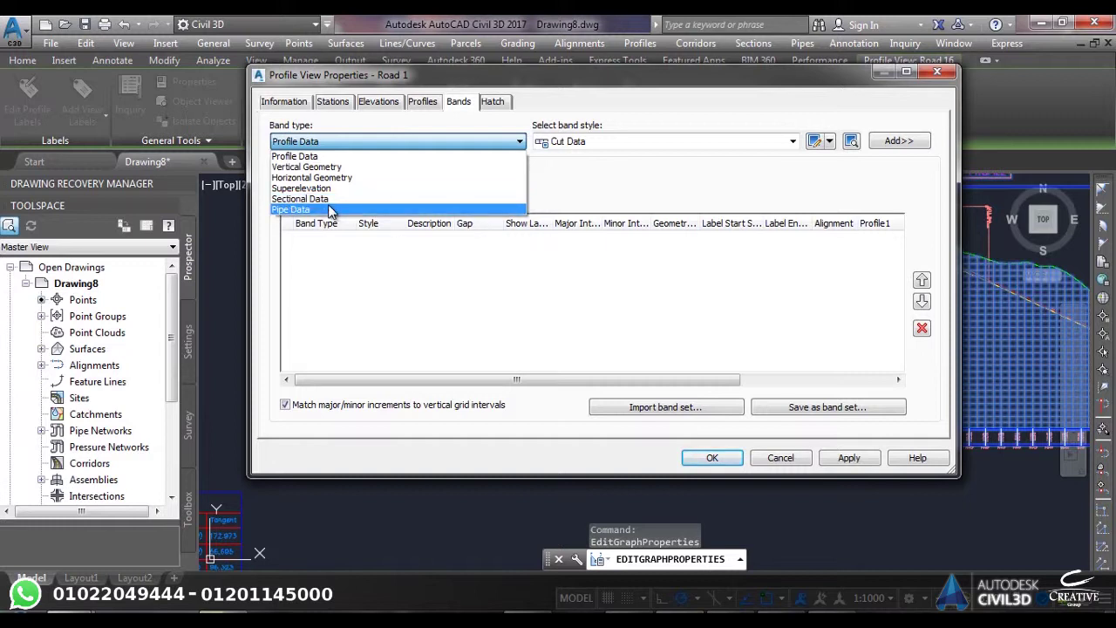
left_click(380, 157)
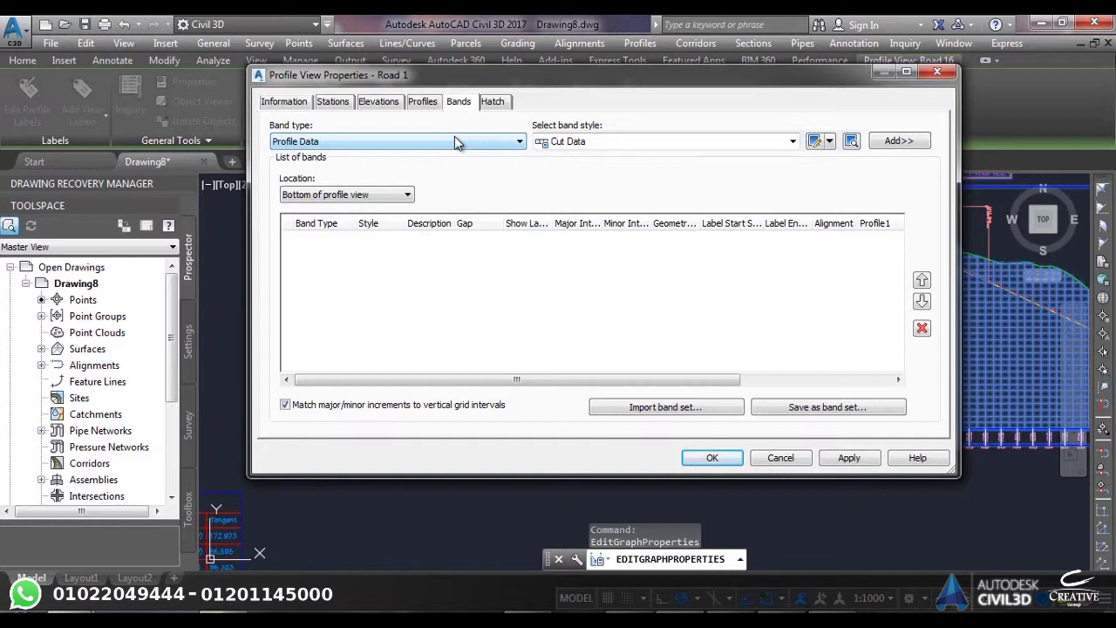
left_click(789, 142)
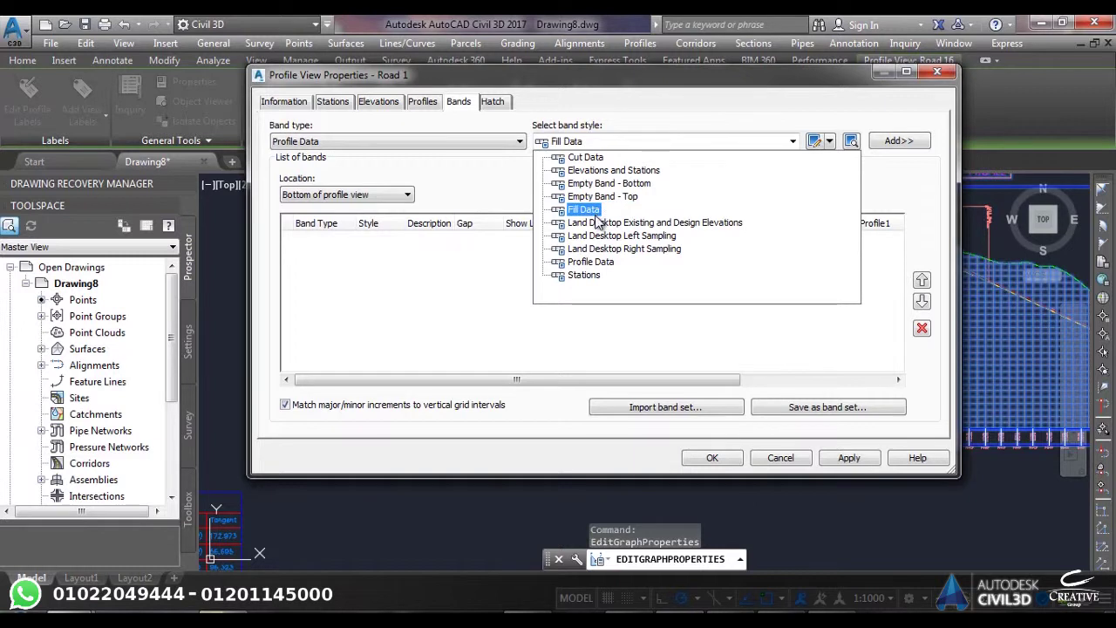
left_click(572, 276)
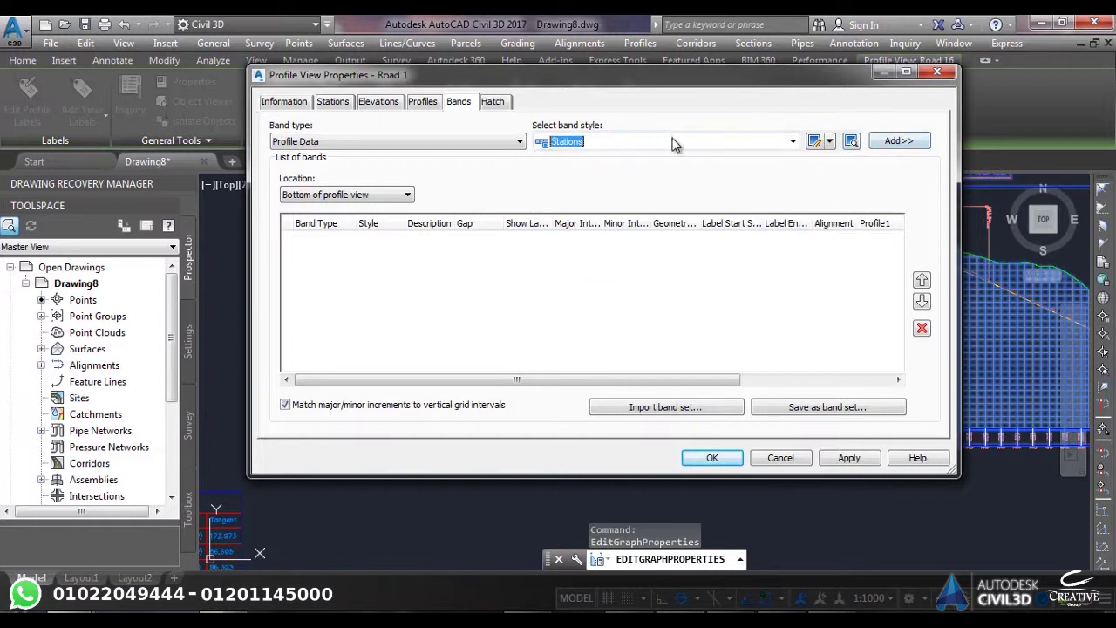
left_click(898, 144)
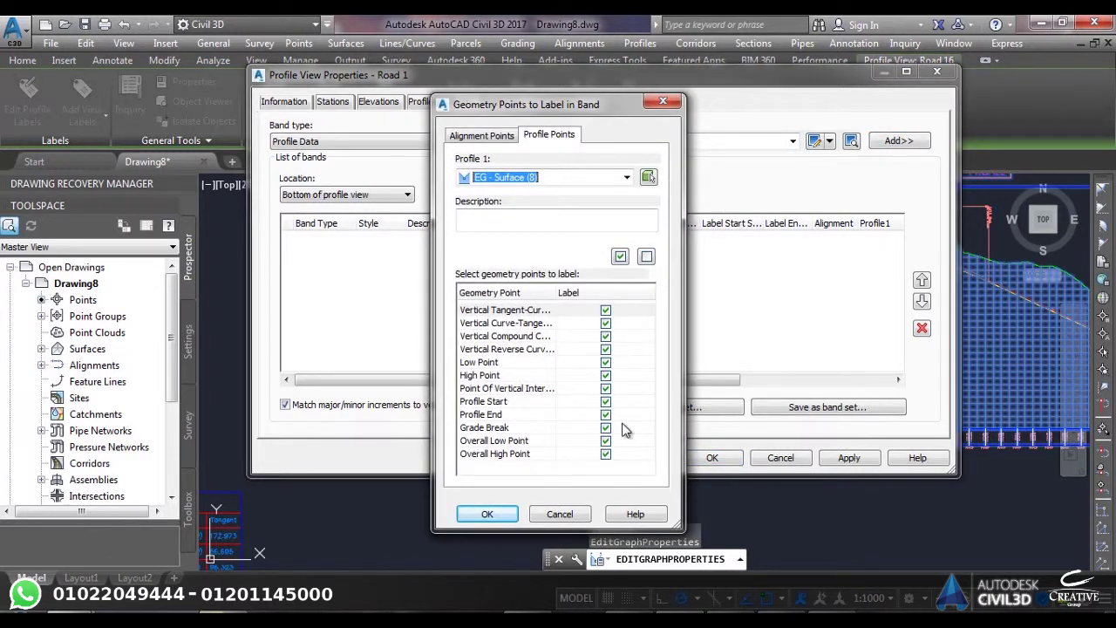
left_click(493, 516)
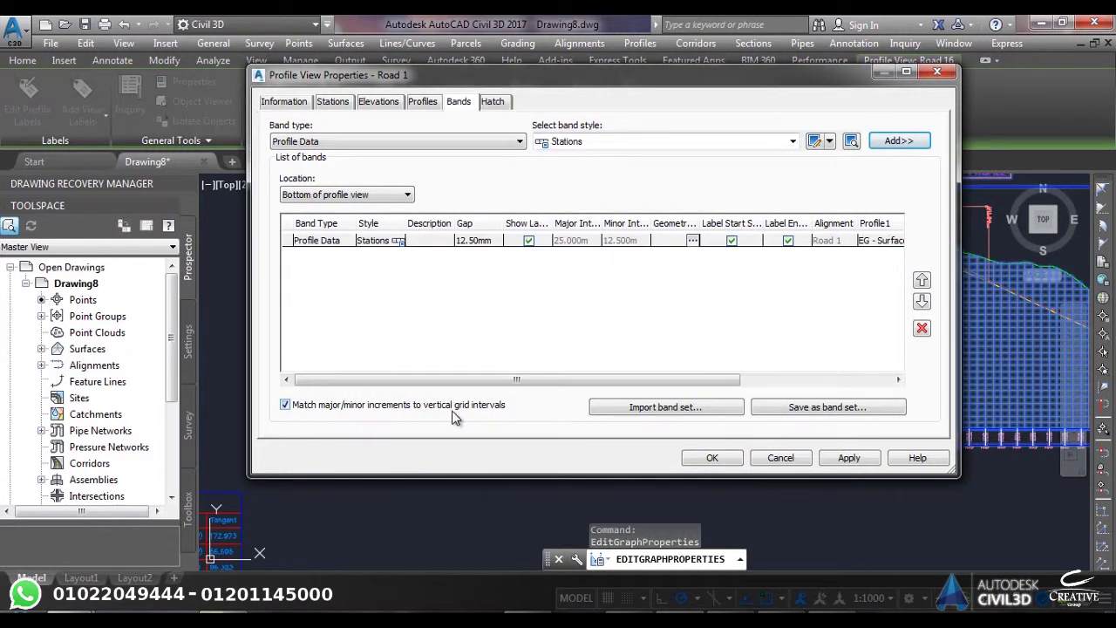
Set the gap of the Stations band to 0 mm
left_click_drag(478, 386, 436, 380)
double_click(475, 243)
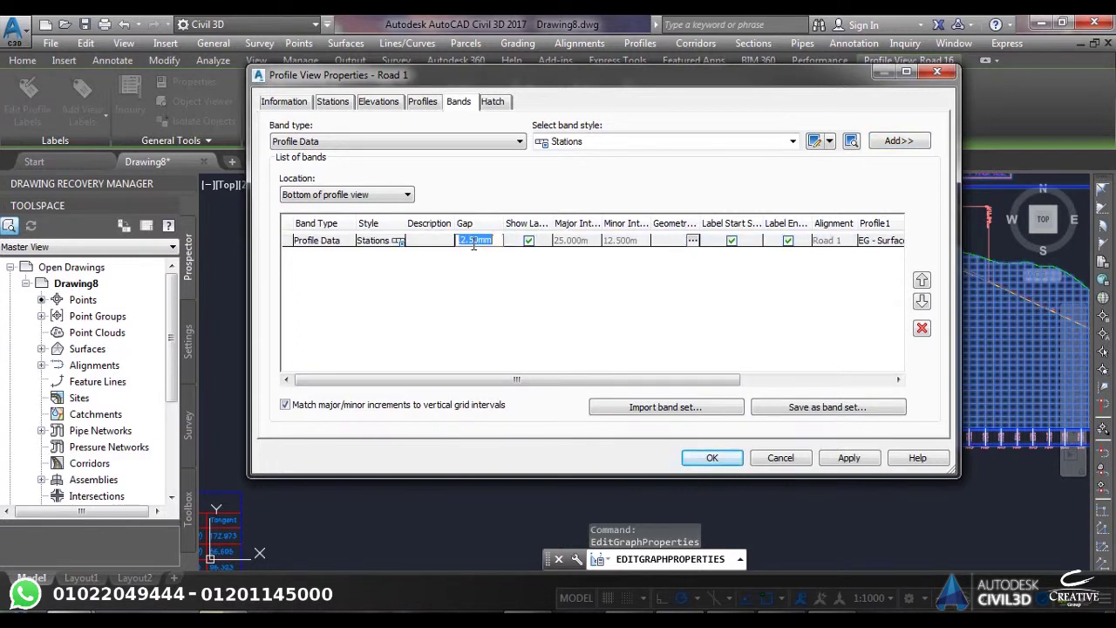
type("0")
left_click(437, 245)
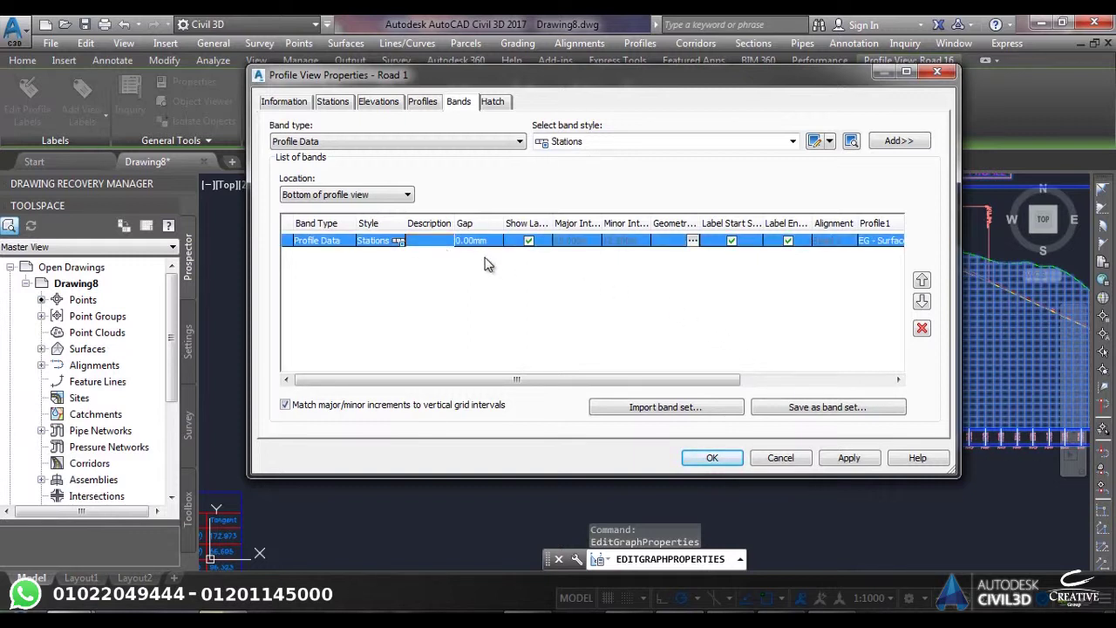
left_click(472, 242)
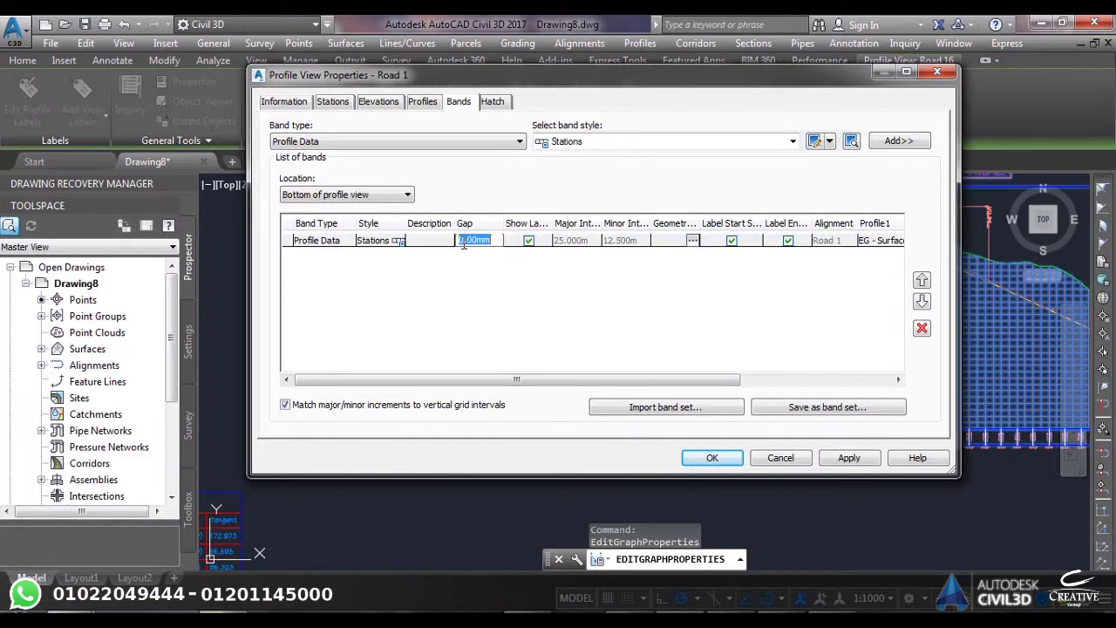
Open the Stations style of the Profile Data band for editing
left_click(399, 241)
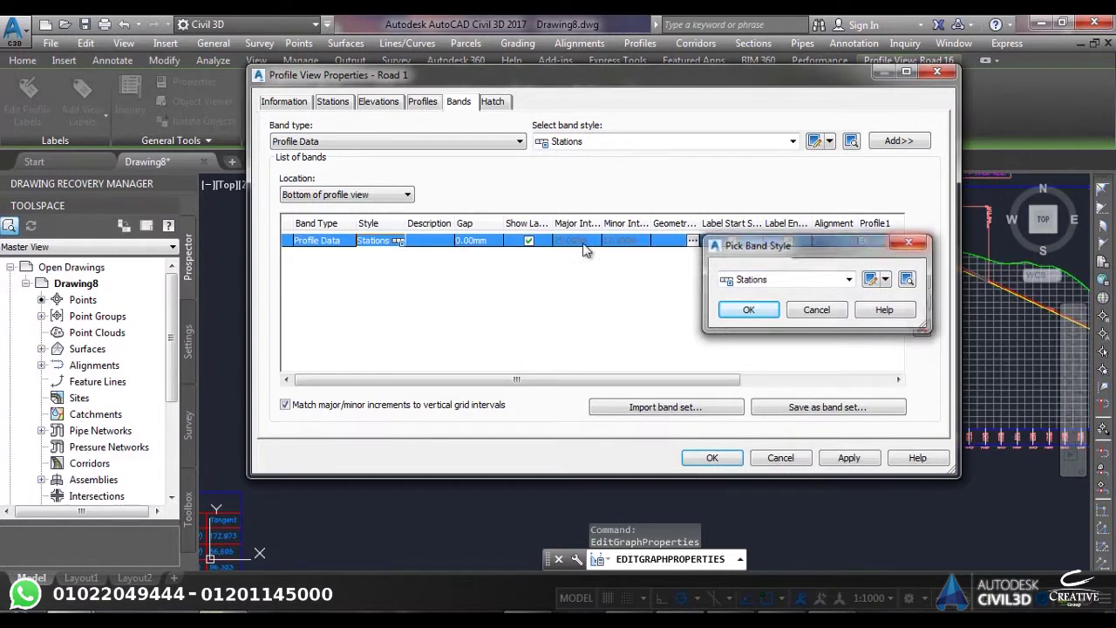
left_click(906, 244)
left_click(398, 240)
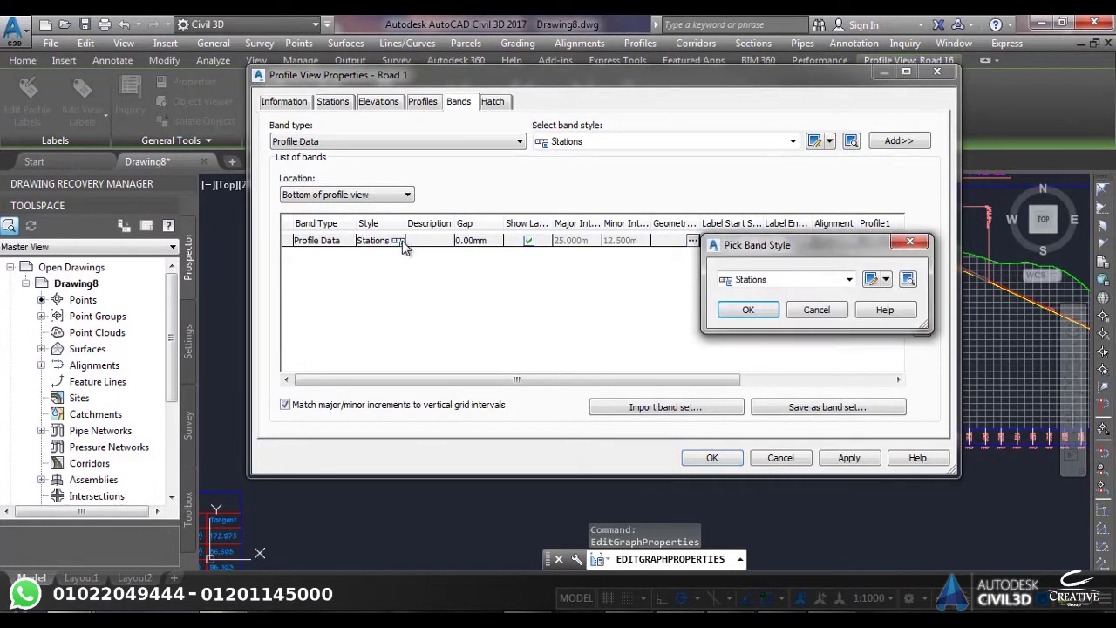
left_click(886, 279)
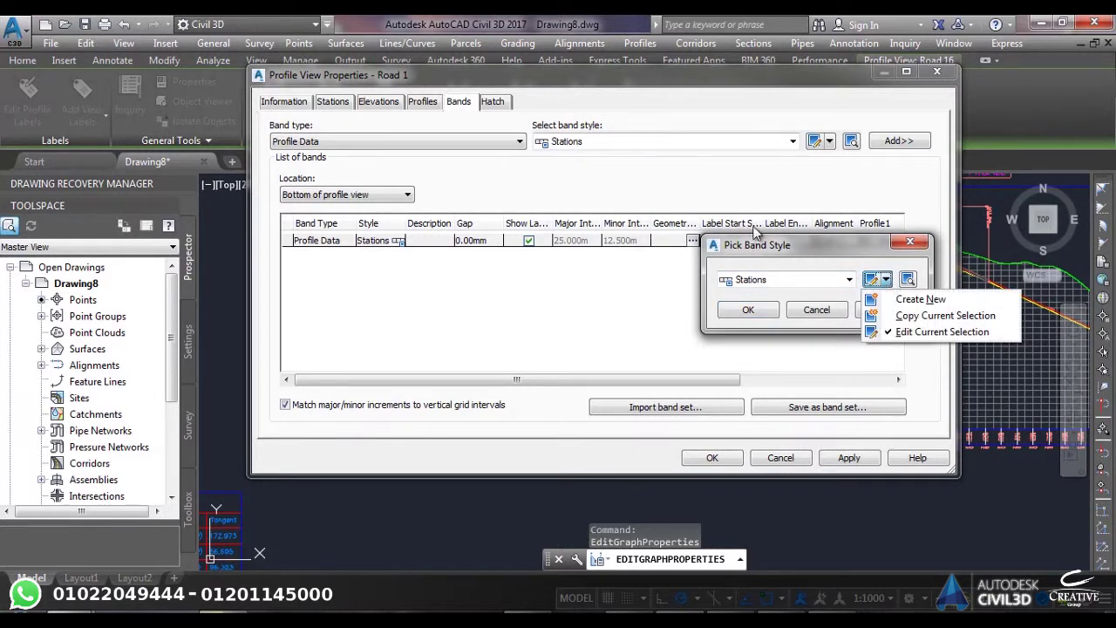
left_click(939, 334)
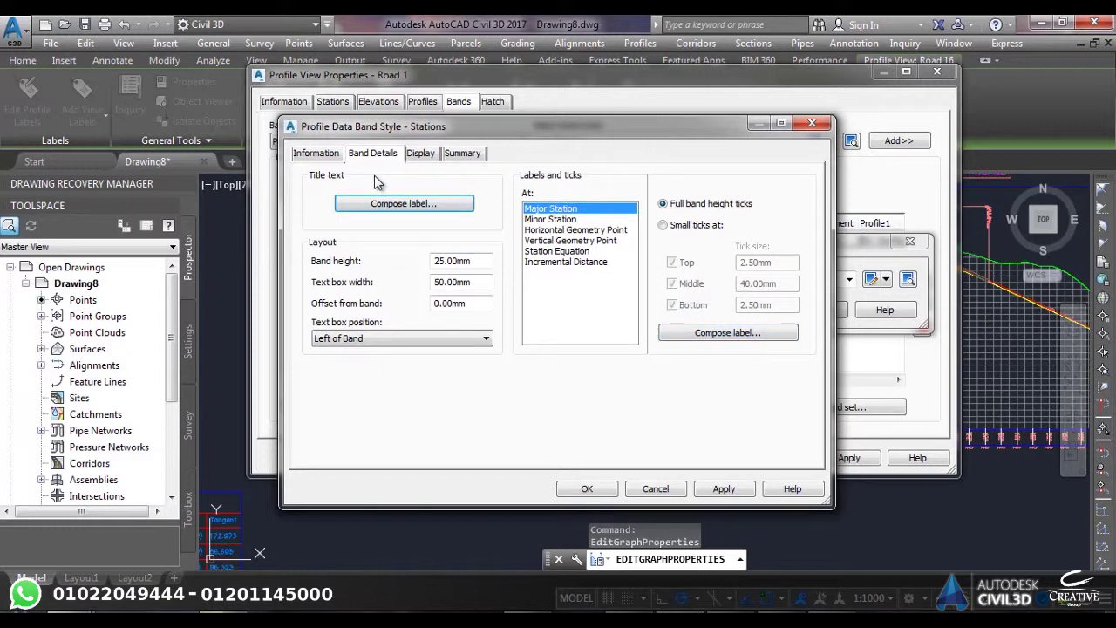
Set the Stations style's band height to 20 mm and its text box width to 100 mm
left_click(316, 153)
left_click(325, 190)
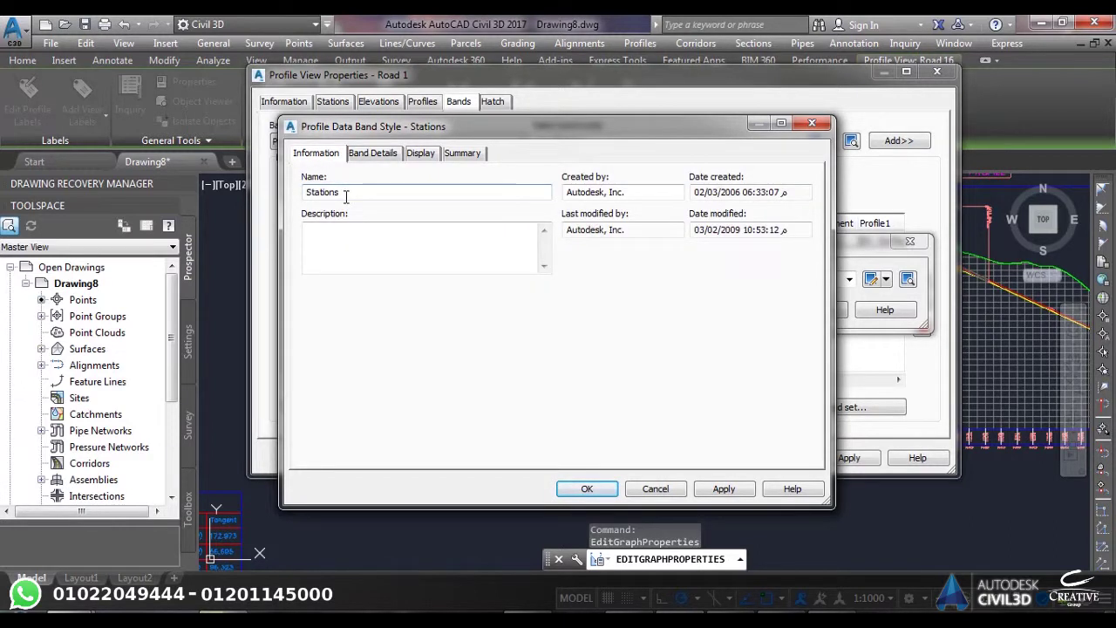
left_click(360, 251)
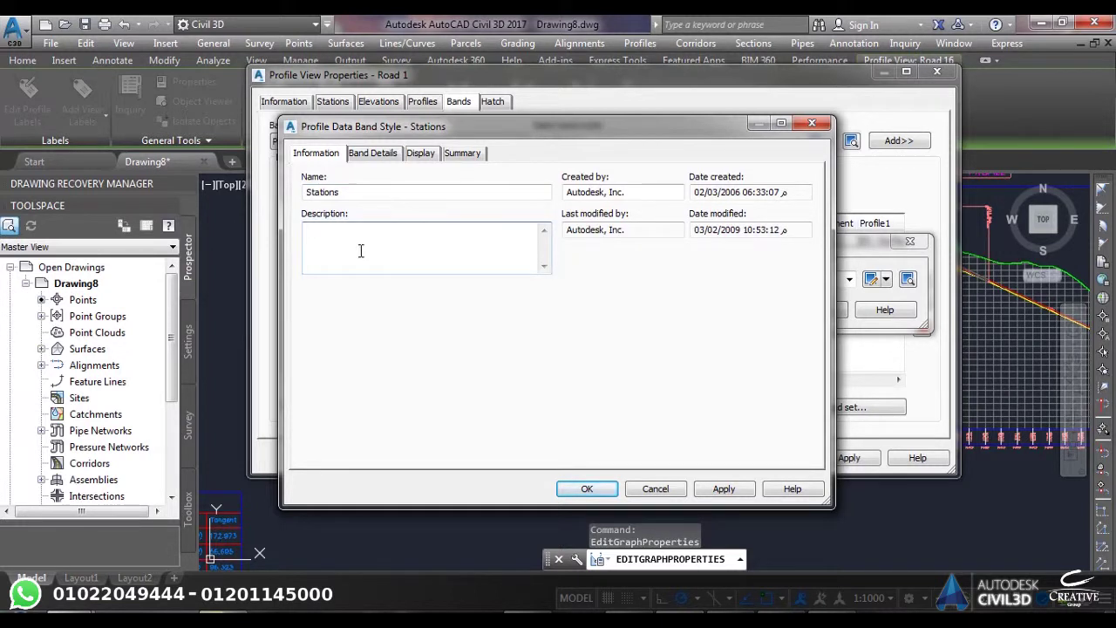
left_click(377, 153)
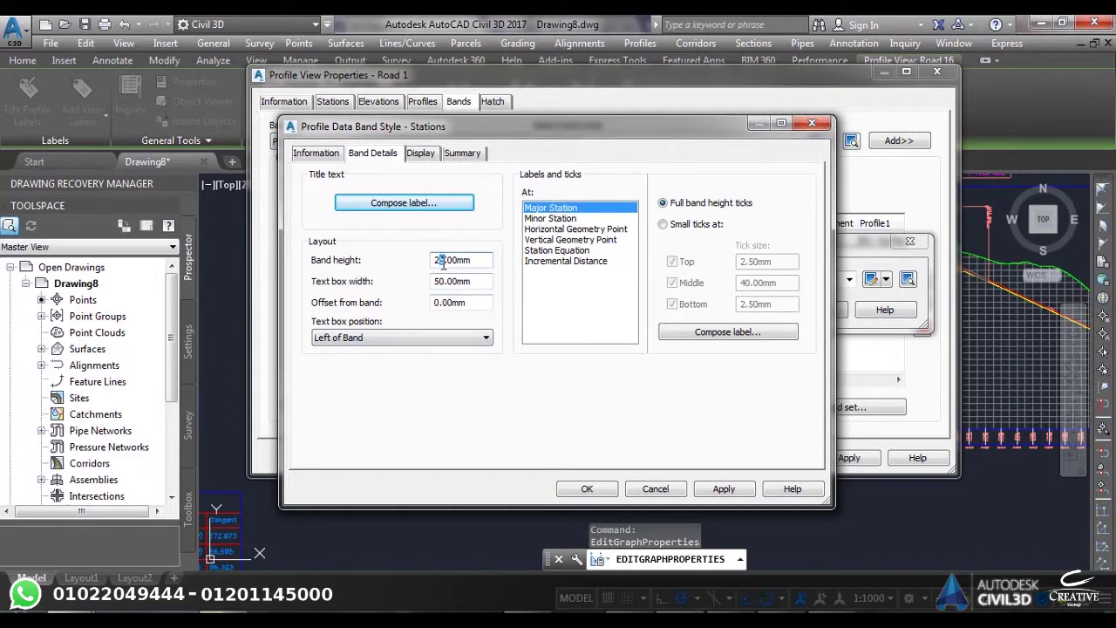
type("0")
left_click(438, 281)
type("0")
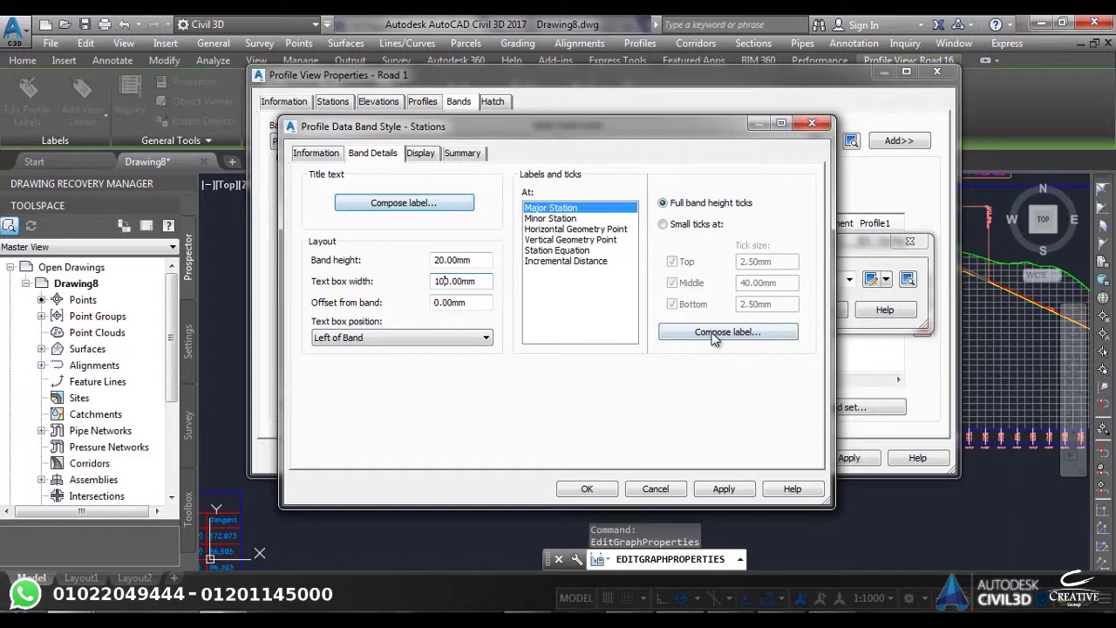
Turn on the display of the band border, band title box, band title box text and major ticks in the Stations style
left_click(425, 156)
left_click(437, 248)
left_click(438, 261)
left_click(438, 275)
left_click(438, 288)
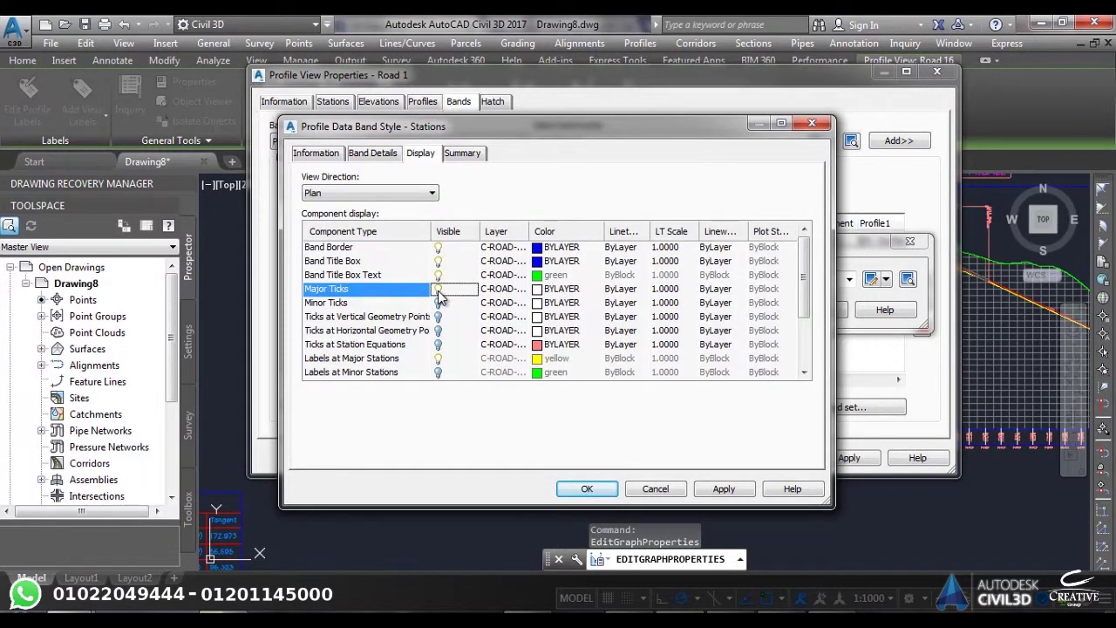
Rename the band title's text component to Station and set its anchor point to Middle Center
left_click(381, 155)
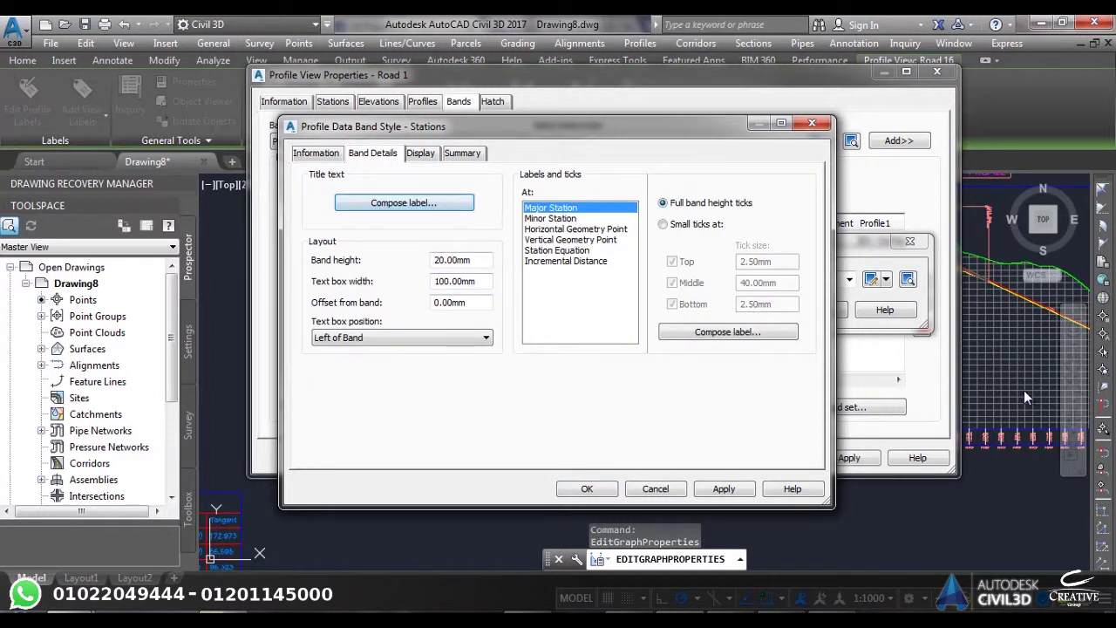
left_click(403, 203)
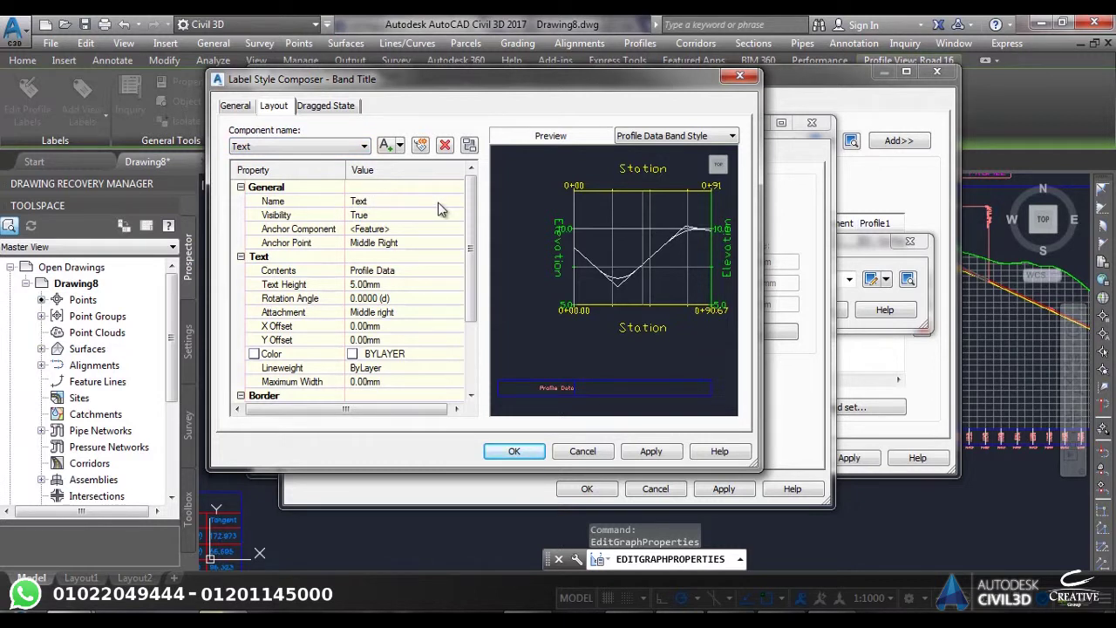
left_click(441, 199)
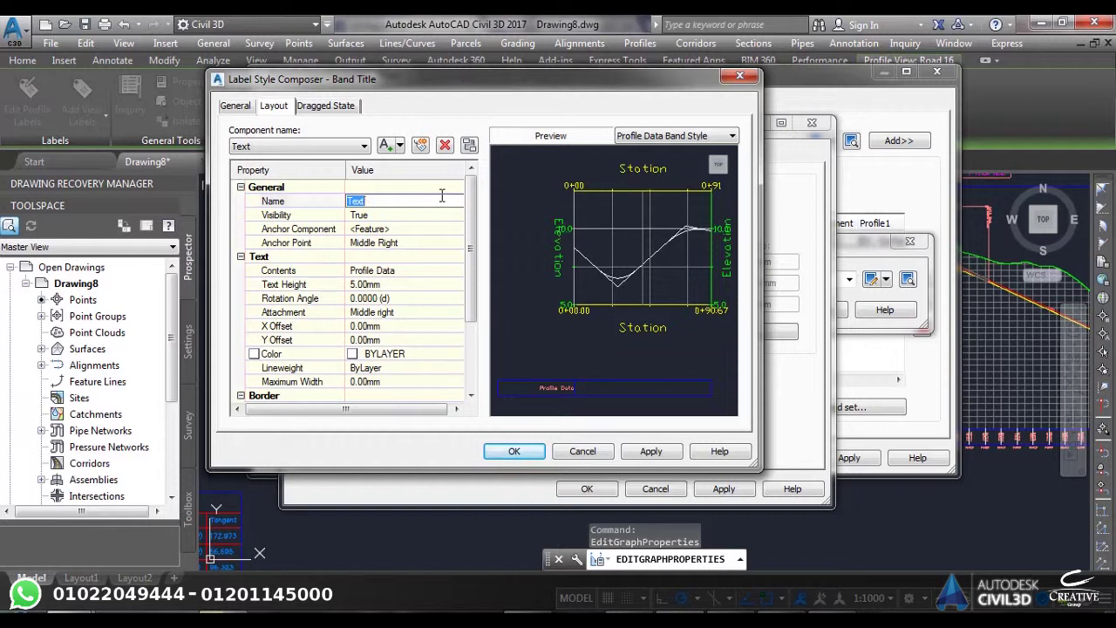
type("s")
left_click(398, 242)
left_click(398, 244)
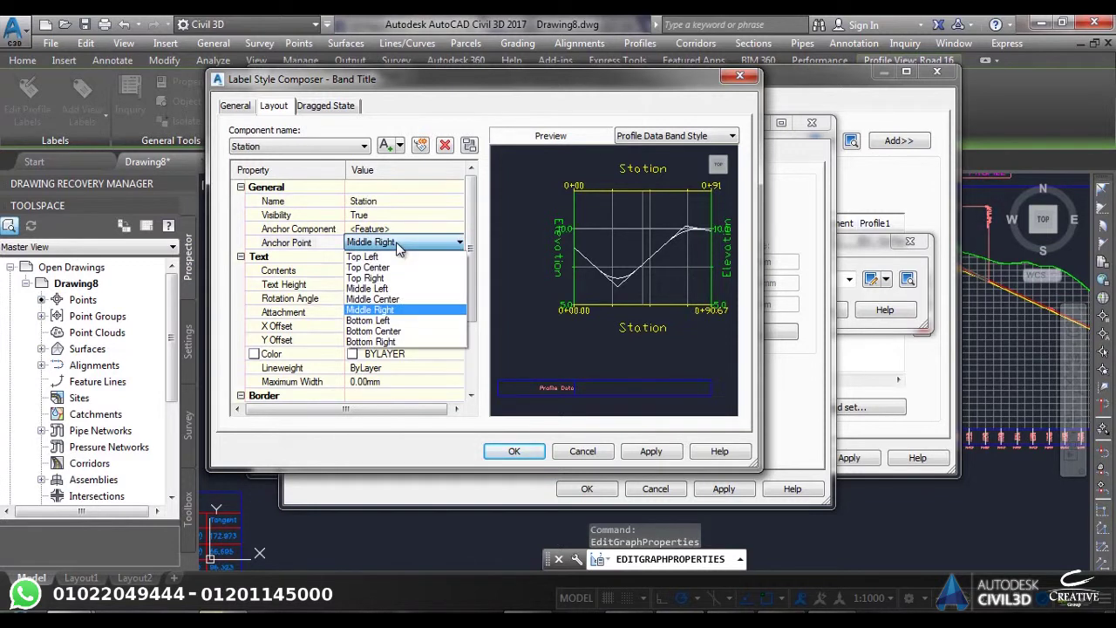
left_click(389, 300)
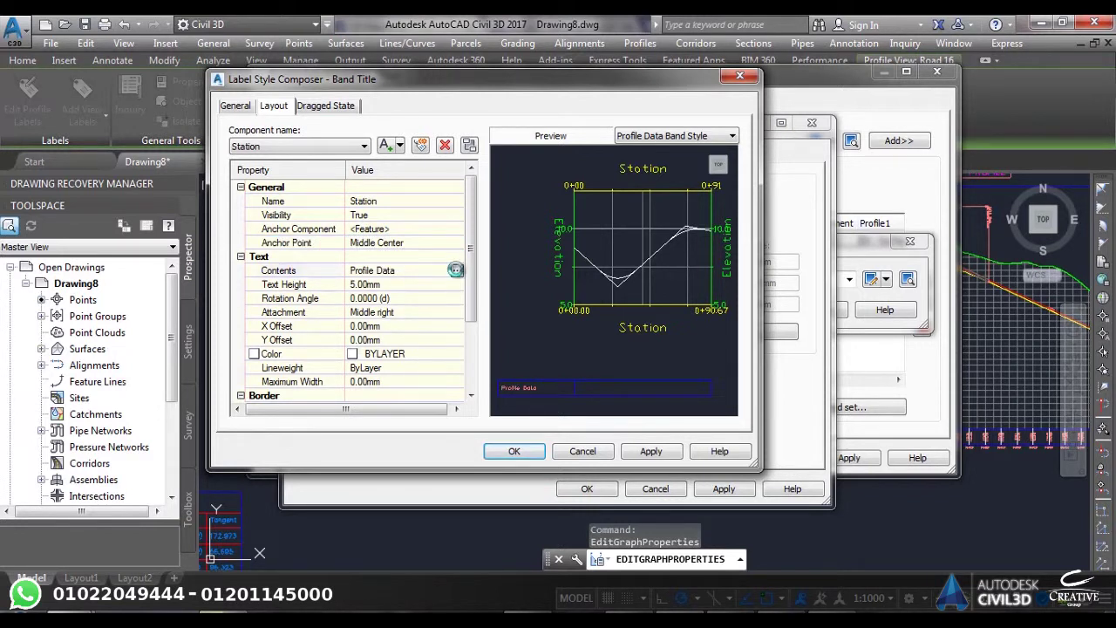
Replace the contents of the band title text with Station
left_click(455, 269)
left_click_drag(755, 143, 830, 143)
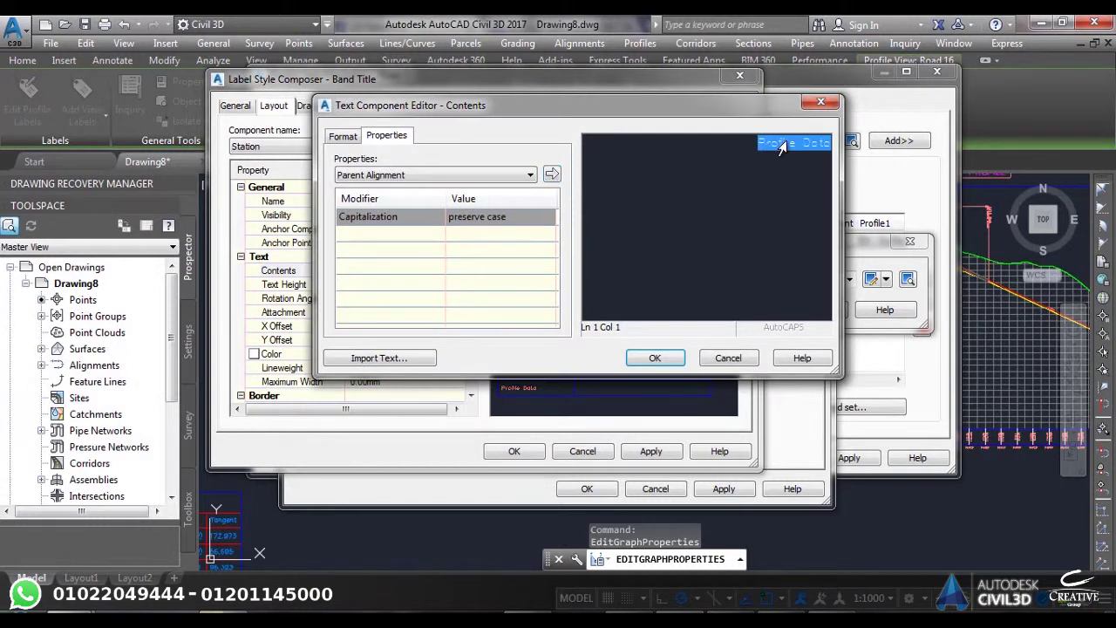
key("Delete")
type("Station")
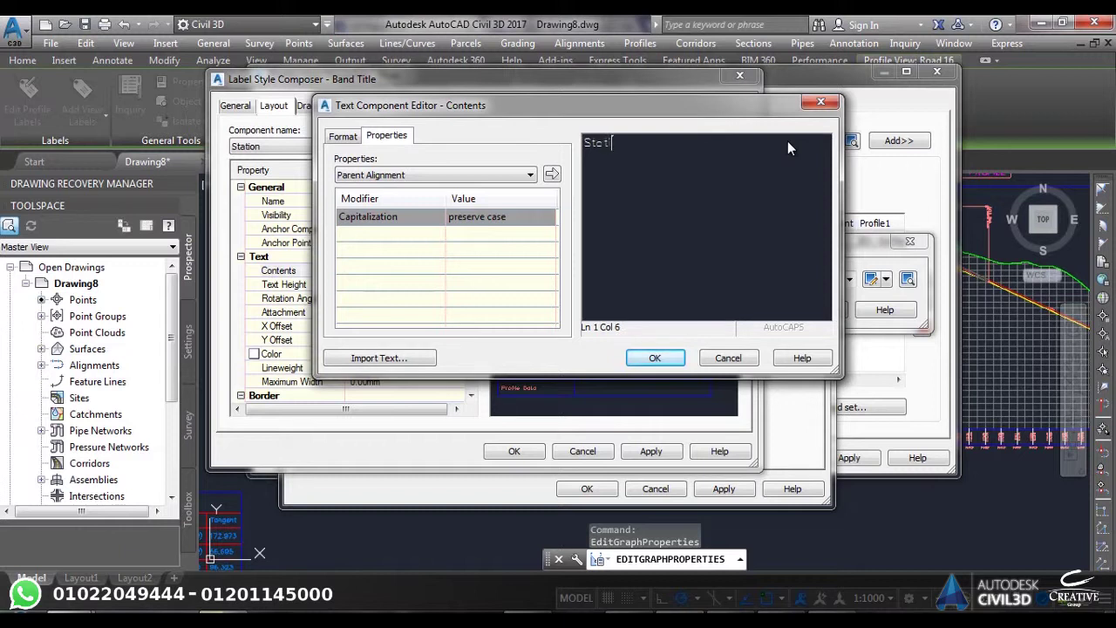
left_click(520, 179)
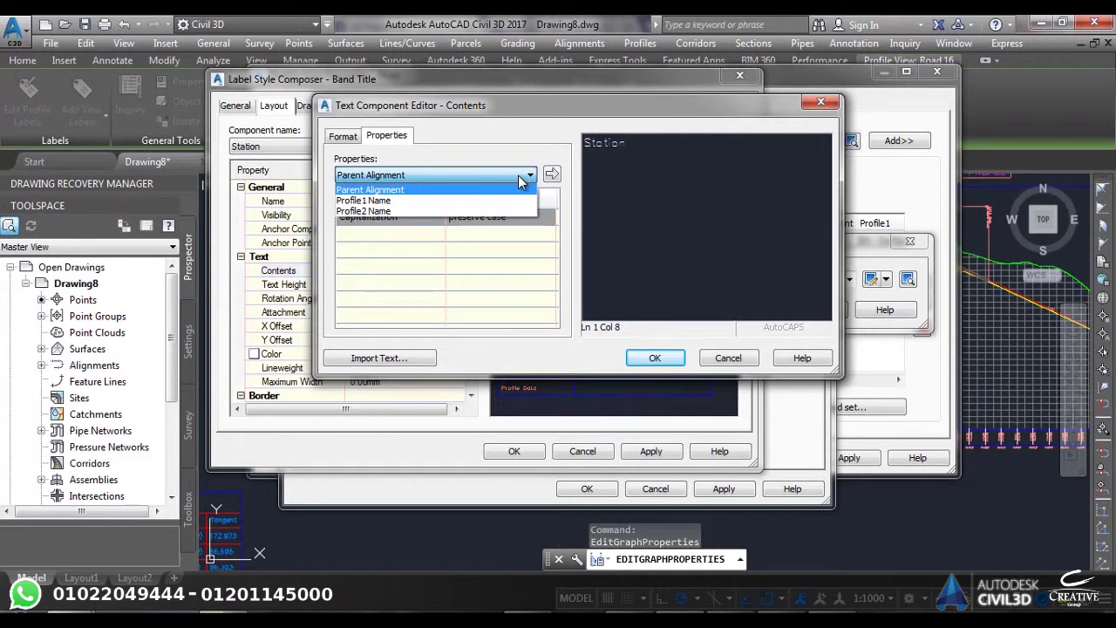
left_click(520, 179)
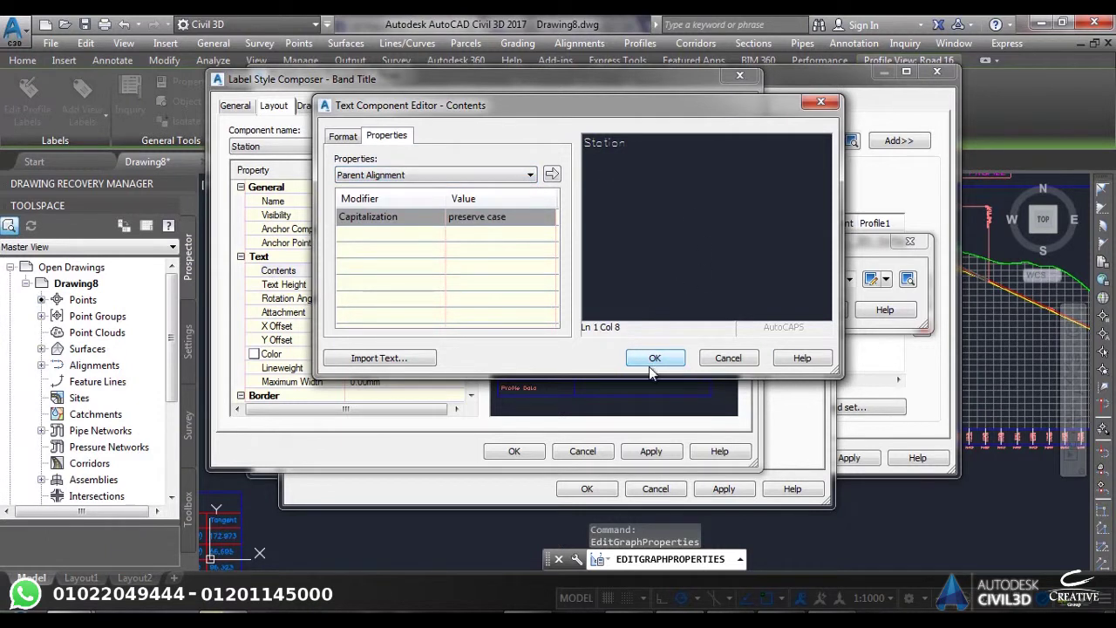
left_click(344, 136)
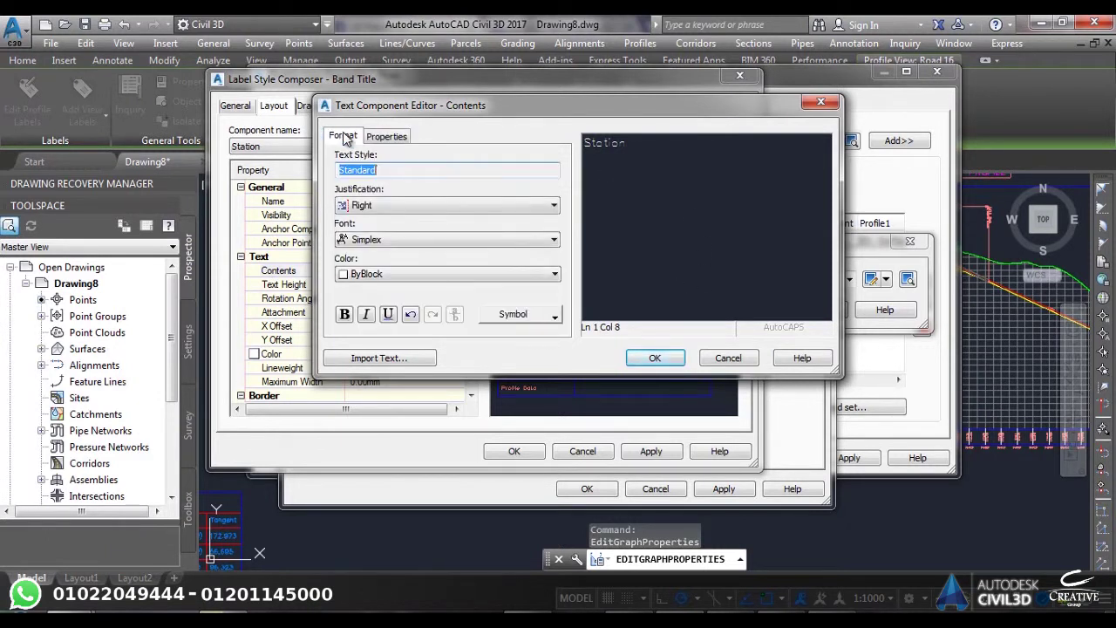
left_click(654, 357)
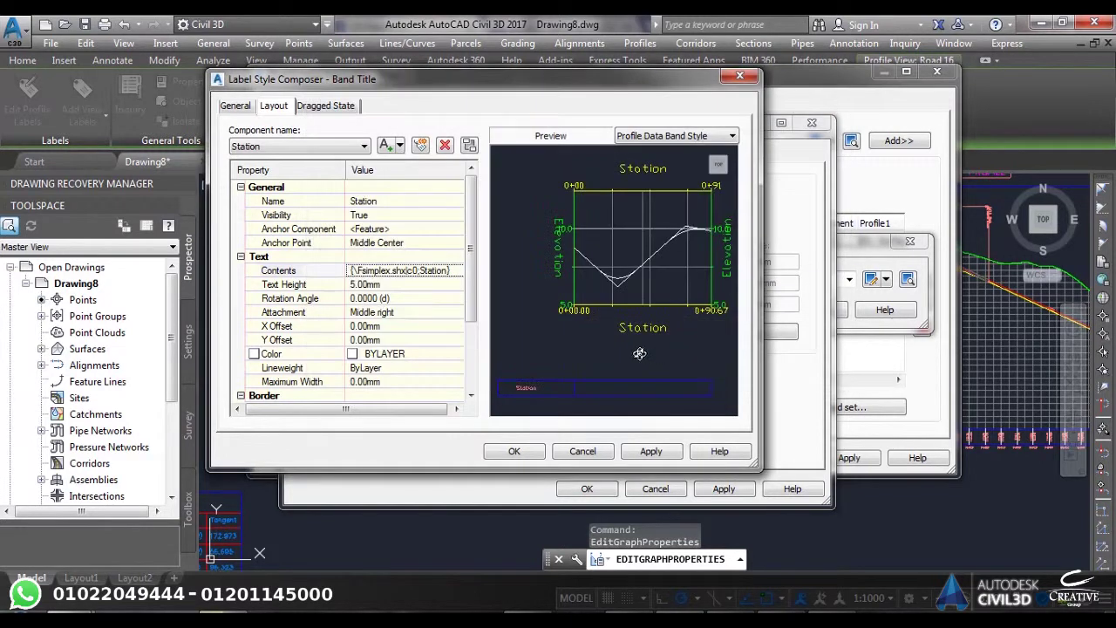
Set the band title text's attachment to Middle center and accept the title label style
left_click(409, 312)
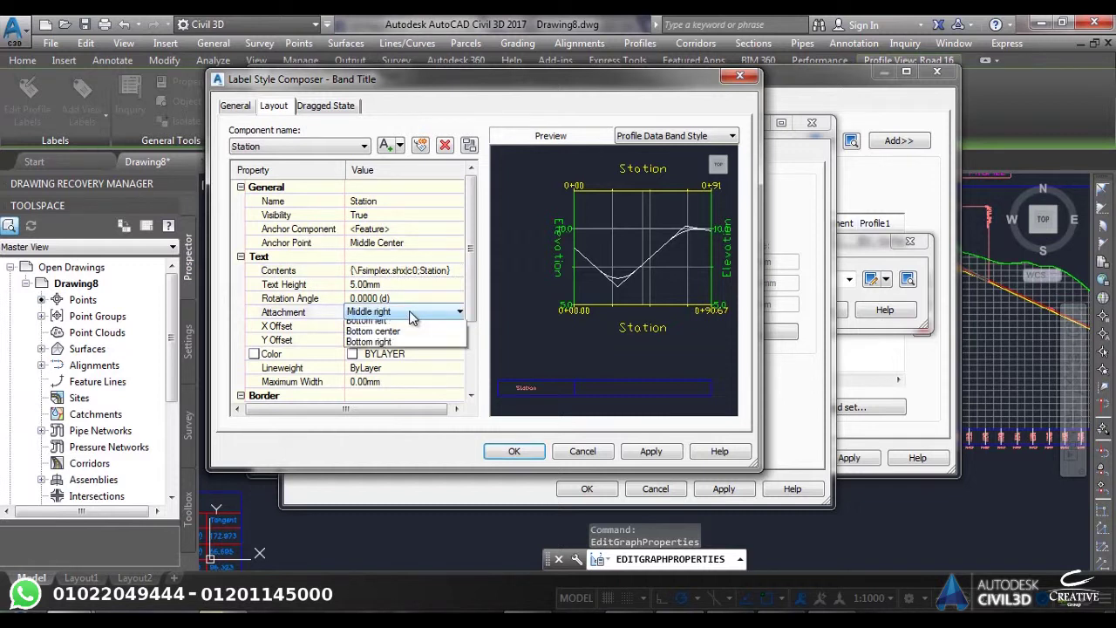
left_click(397, 368)
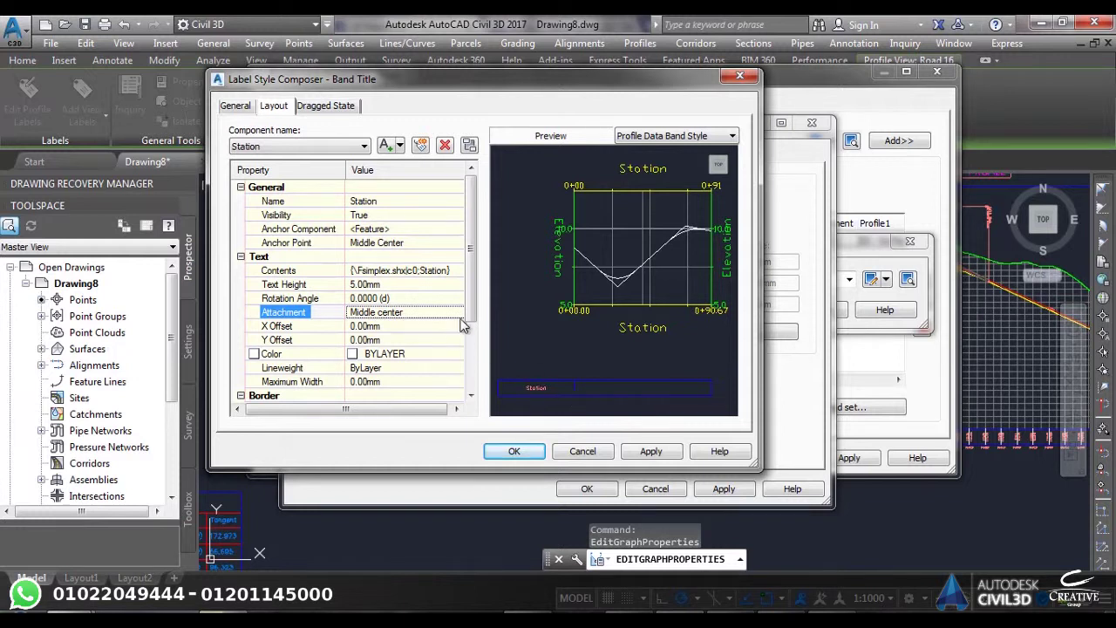
left_click_drag(470, 307, 465, 393)
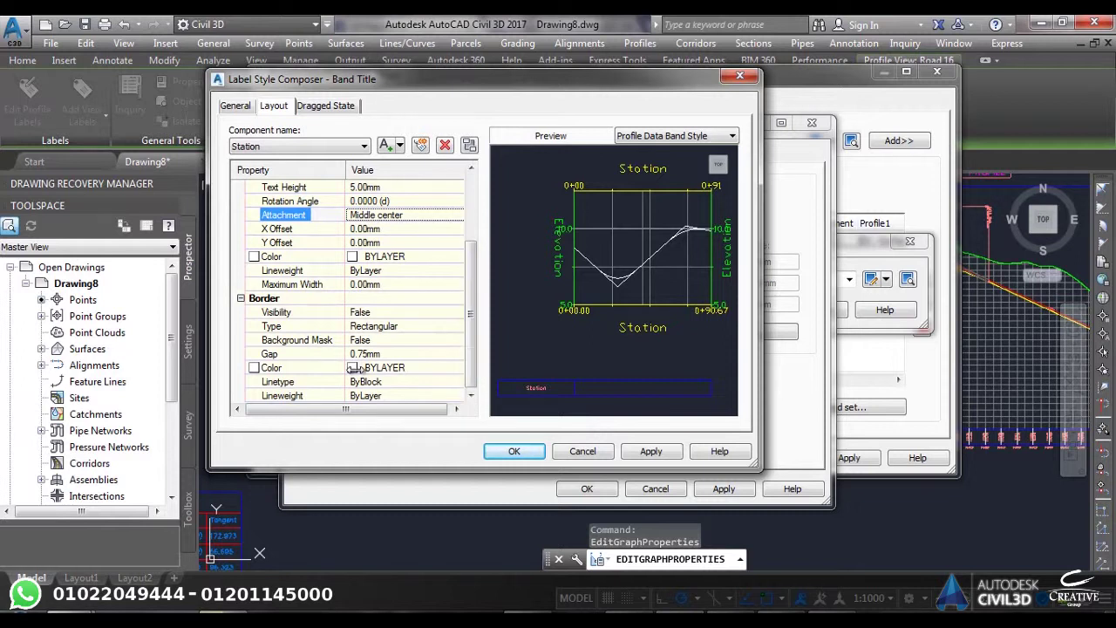
left_click_drag(473, 314, 474, 242)
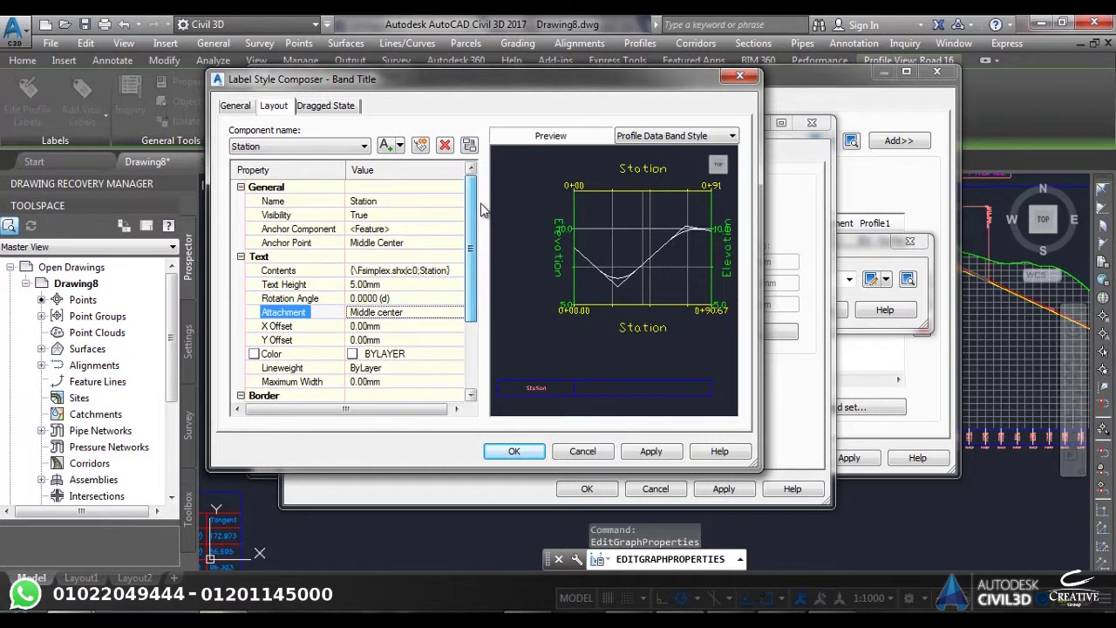
left_click(646, 452)
left_click(510, 451)
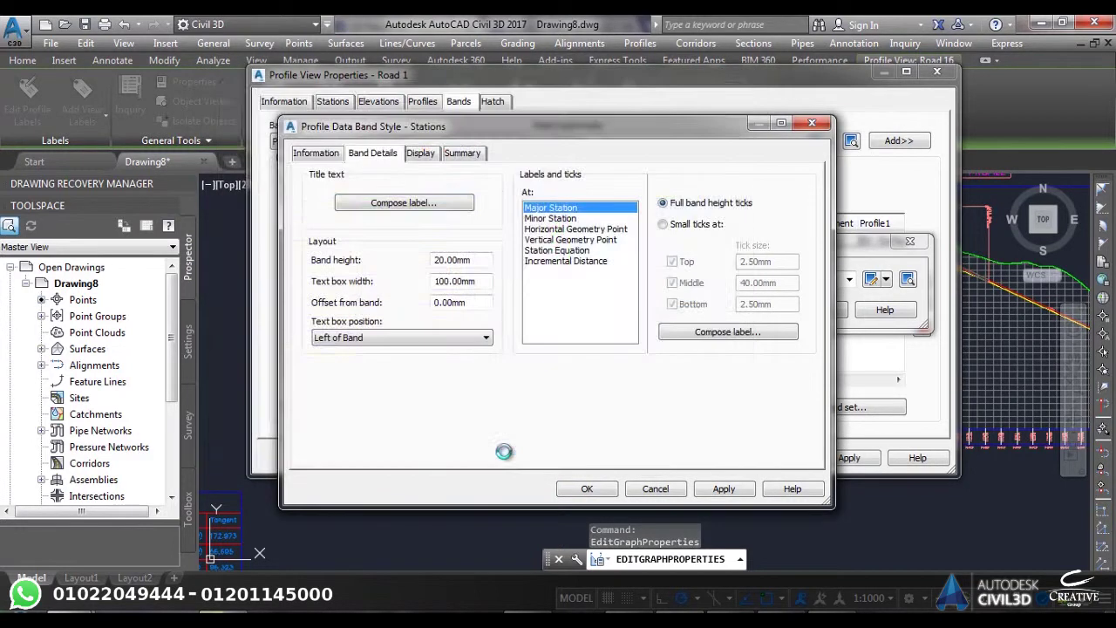
Set the Y offset of the Station Value text in the Major Station label to 0 mm and accept the label style
left_click(712, 333)
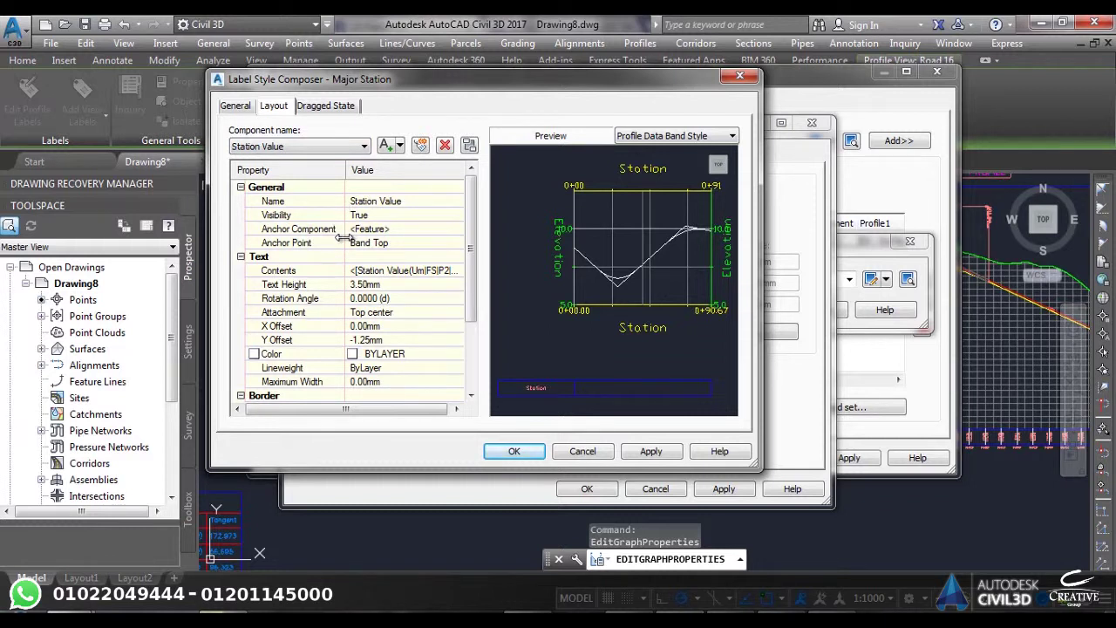
left_click(369, 340)
type("0")
left_click(389, 324)
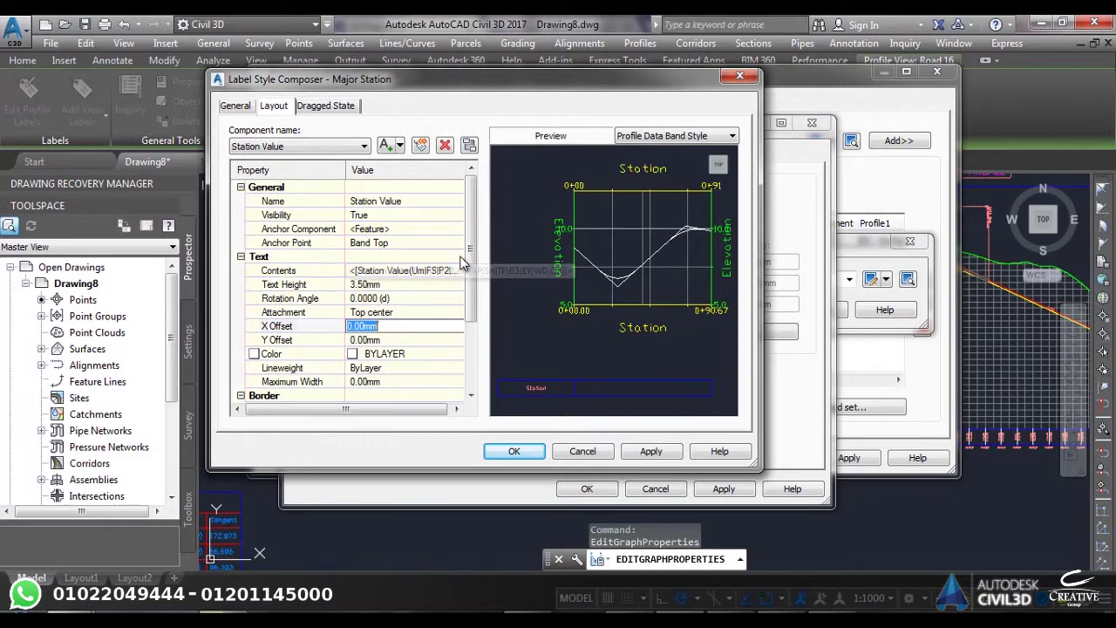
left_click_drag(470, 265, 467, 340)
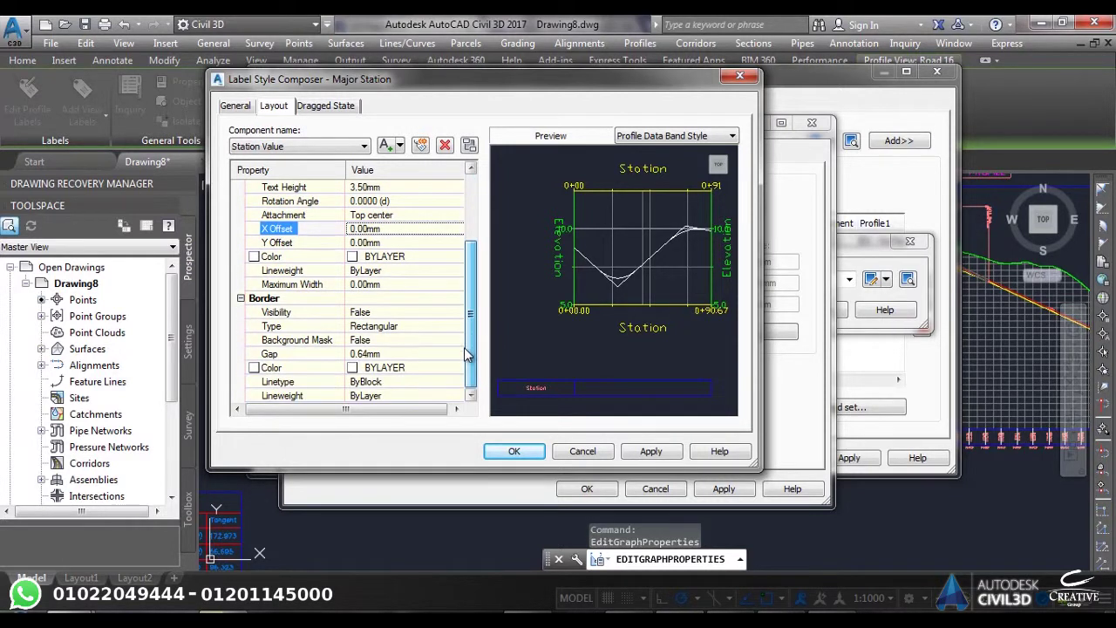
left_click(651, 451)
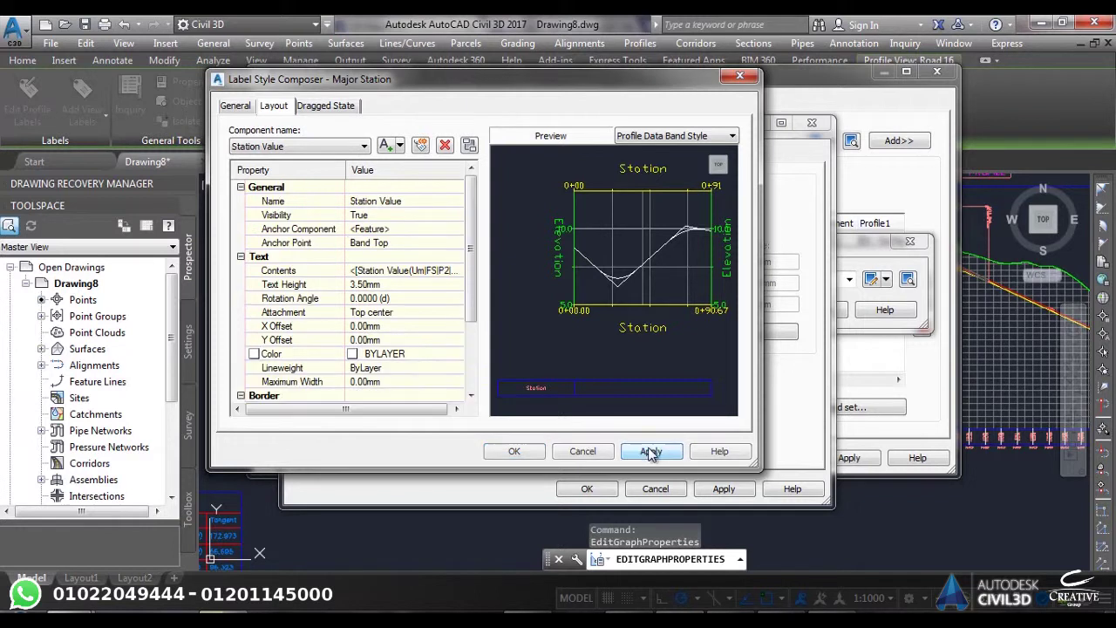
left_click(515, 450)
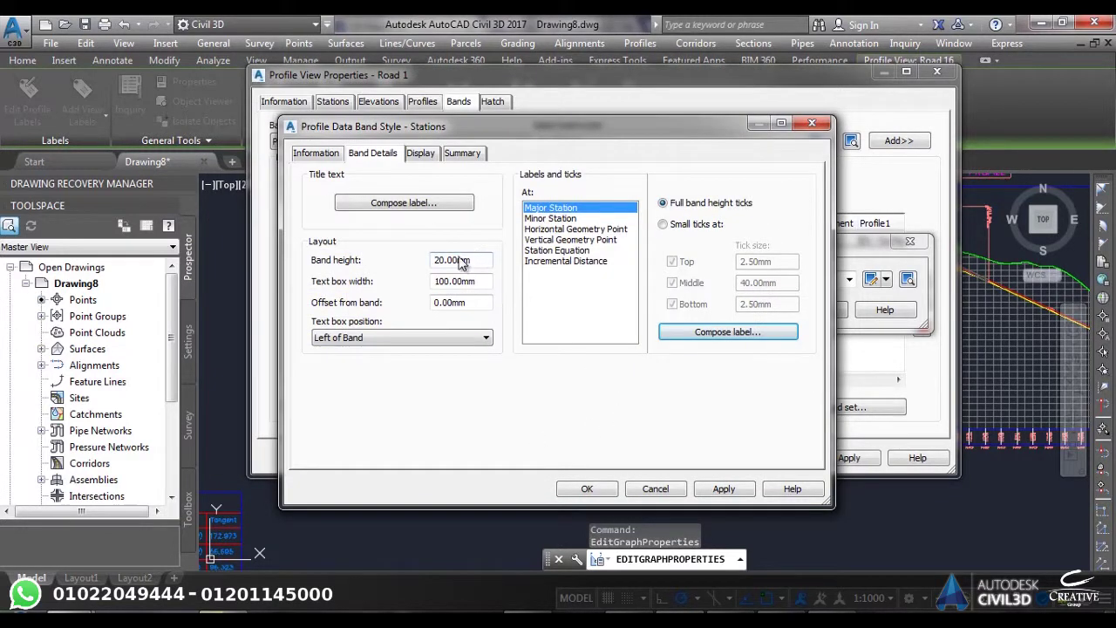
Accept the edited Stations band style and apply the profile view properties to the Road 1 profile view
left_click(715, 489)
left_click(586, 488)
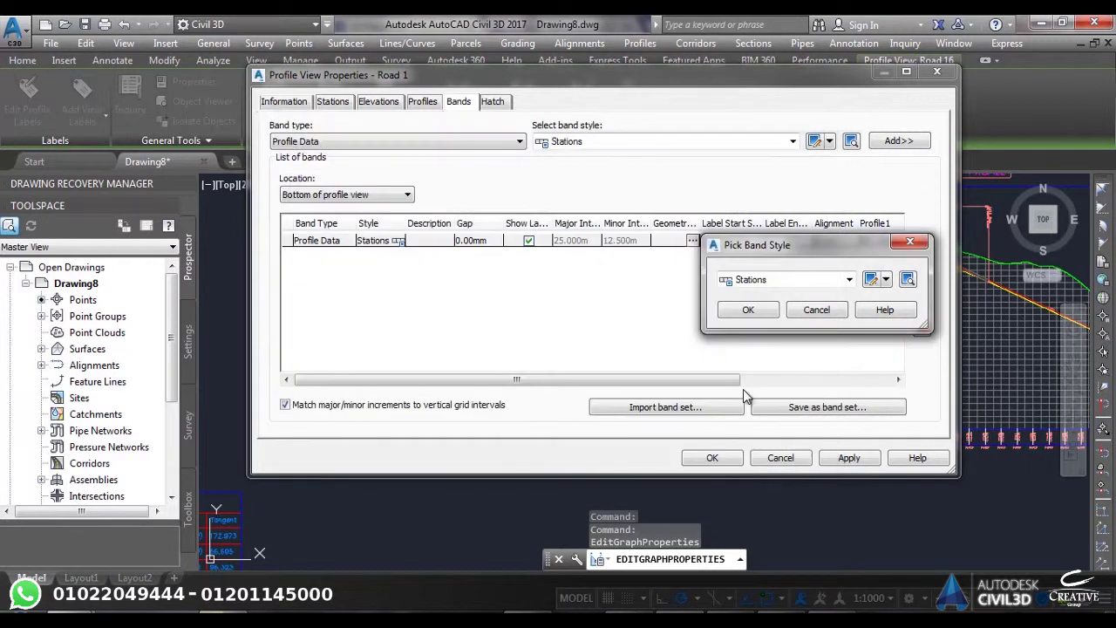
left_click(748, 311)
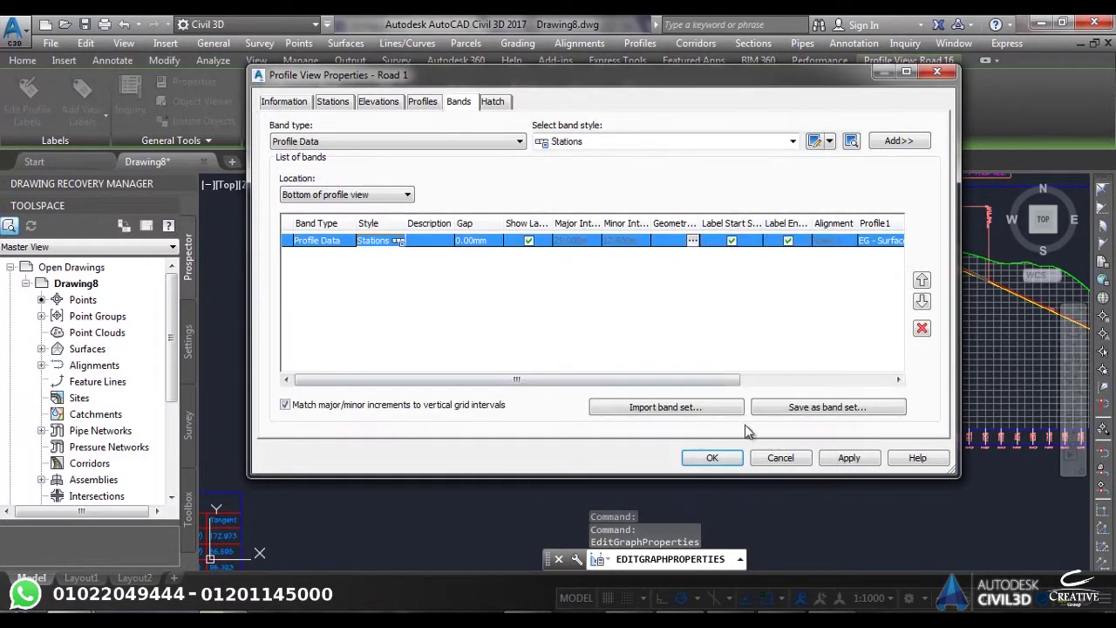
left_click(838, 458)
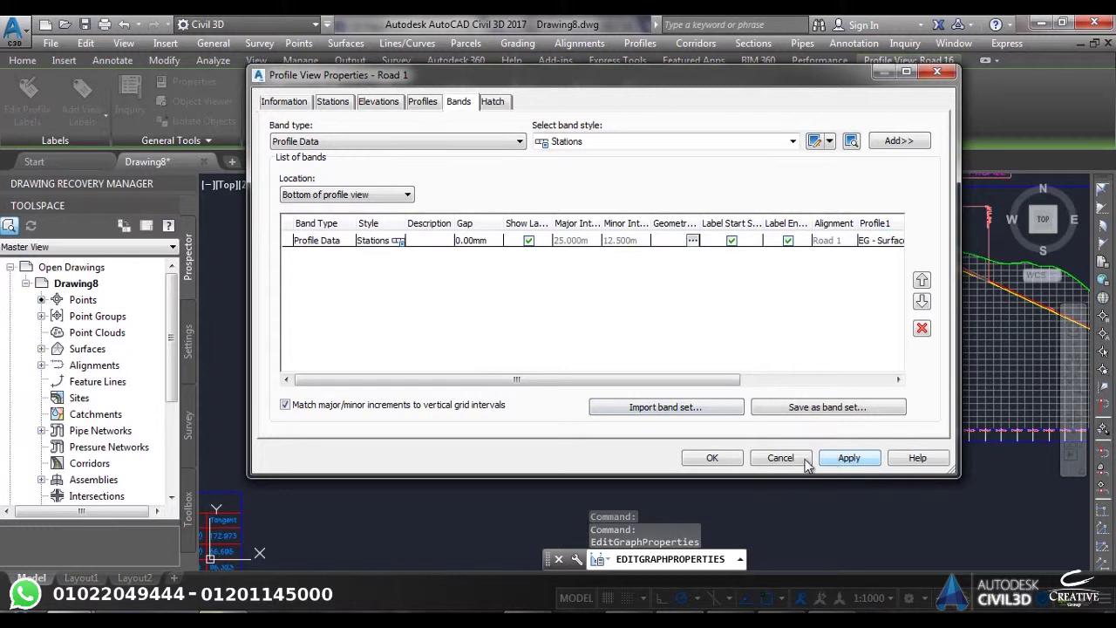
left_click(728, 460)
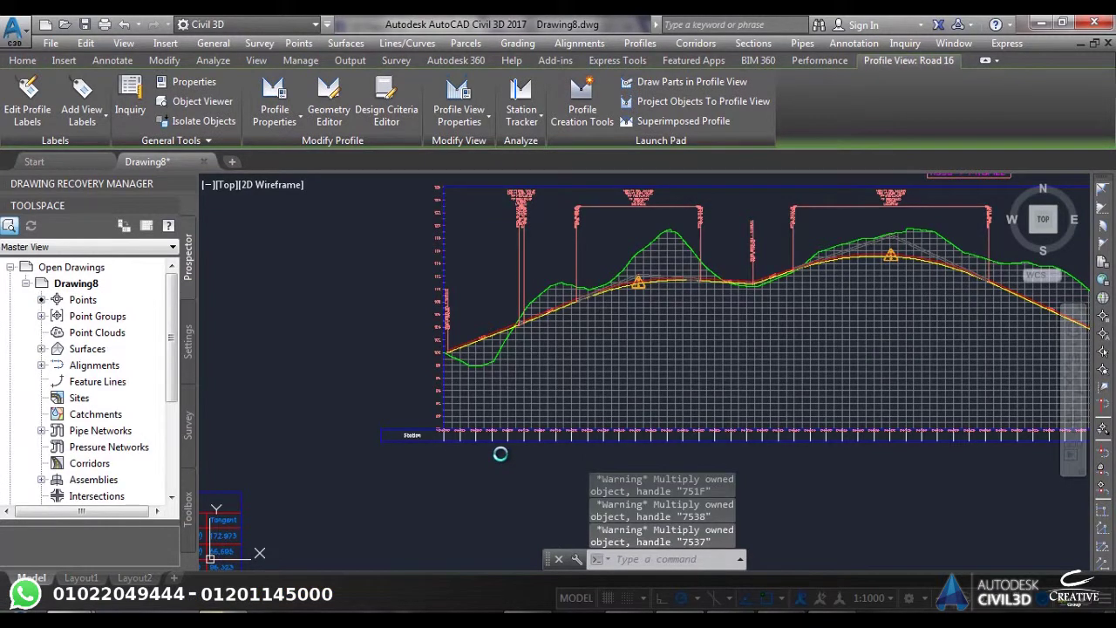
scroll(499, 453, "up", 8)
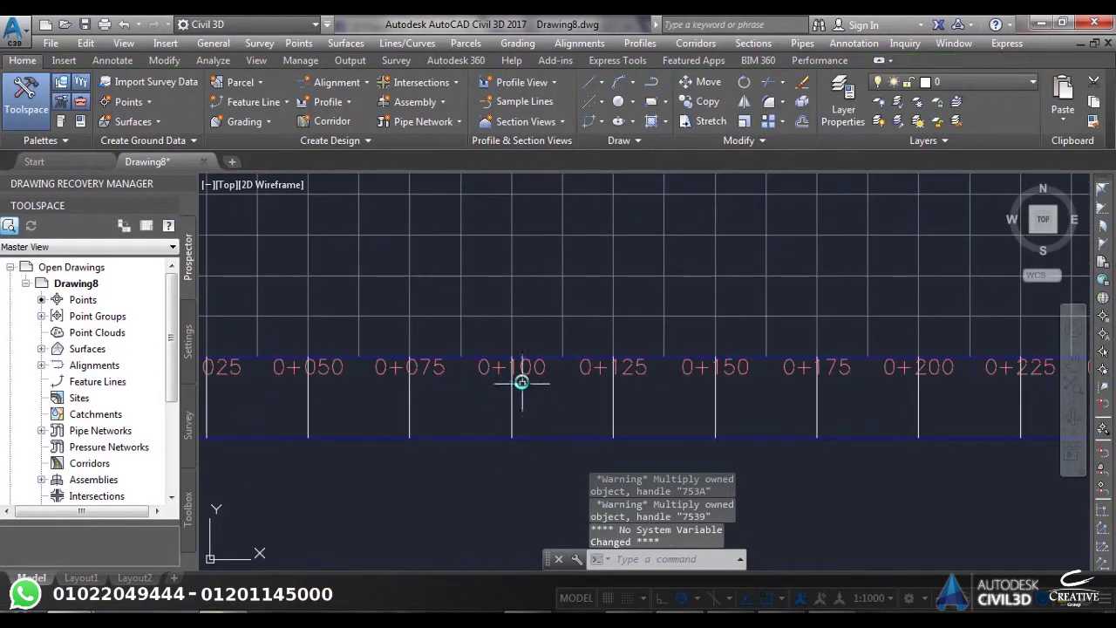
Open the Stations band style from the Road 1 profile view properties for editing
scroll(483, 396, "down", 6)
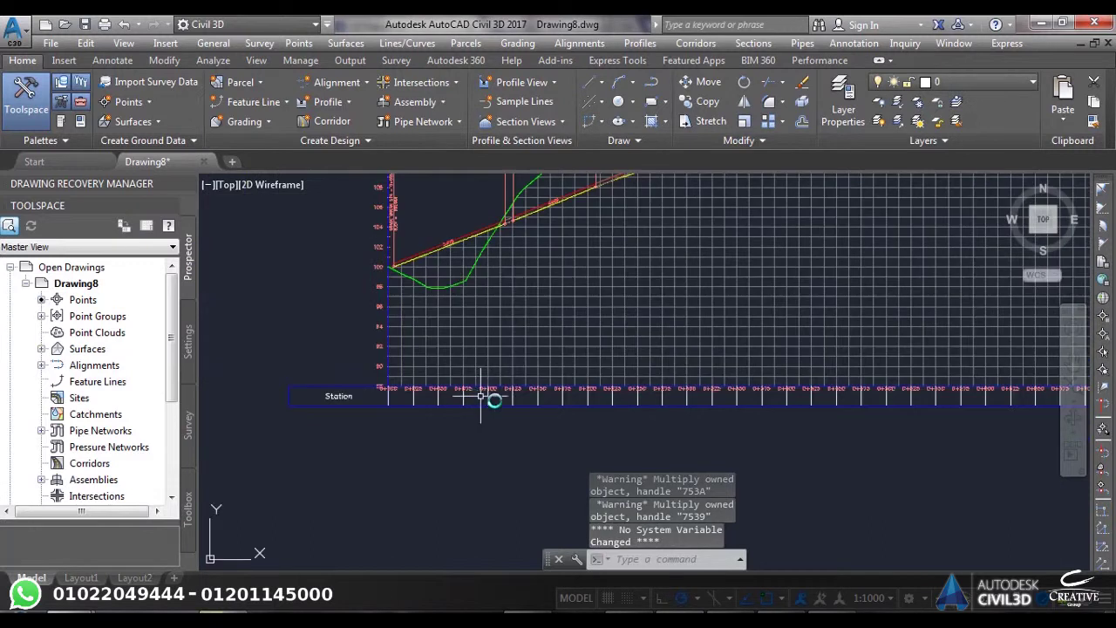
scroll(737, 401, "up", 6)
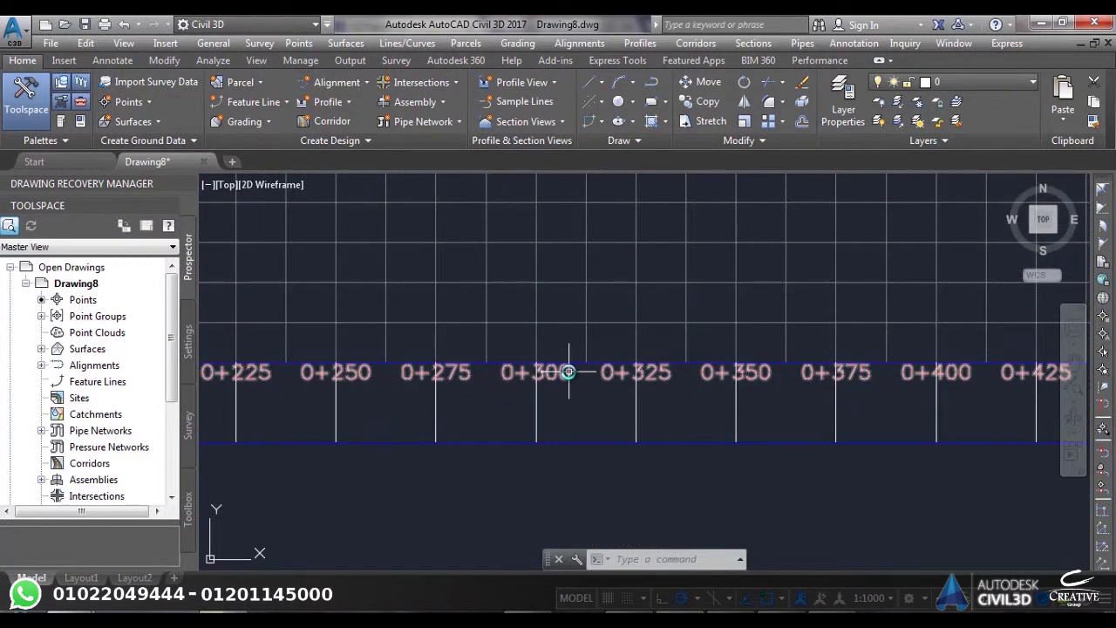
scroll(538, 374, "down", 3)
scroll(549, 361, "up", 5)
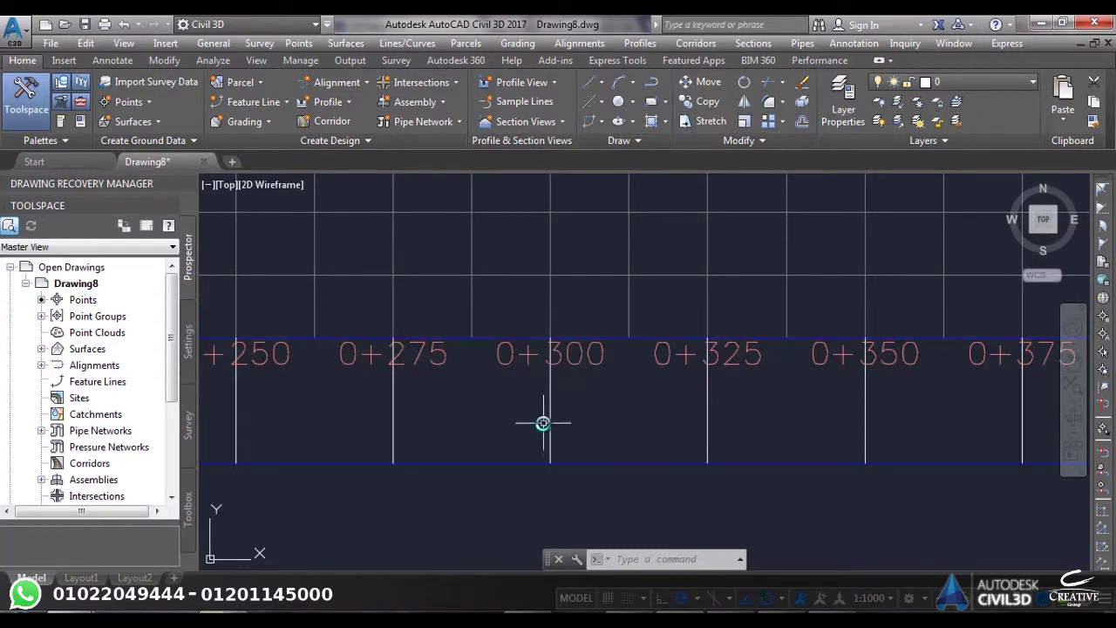
scroll(523, 375, "down", 6)
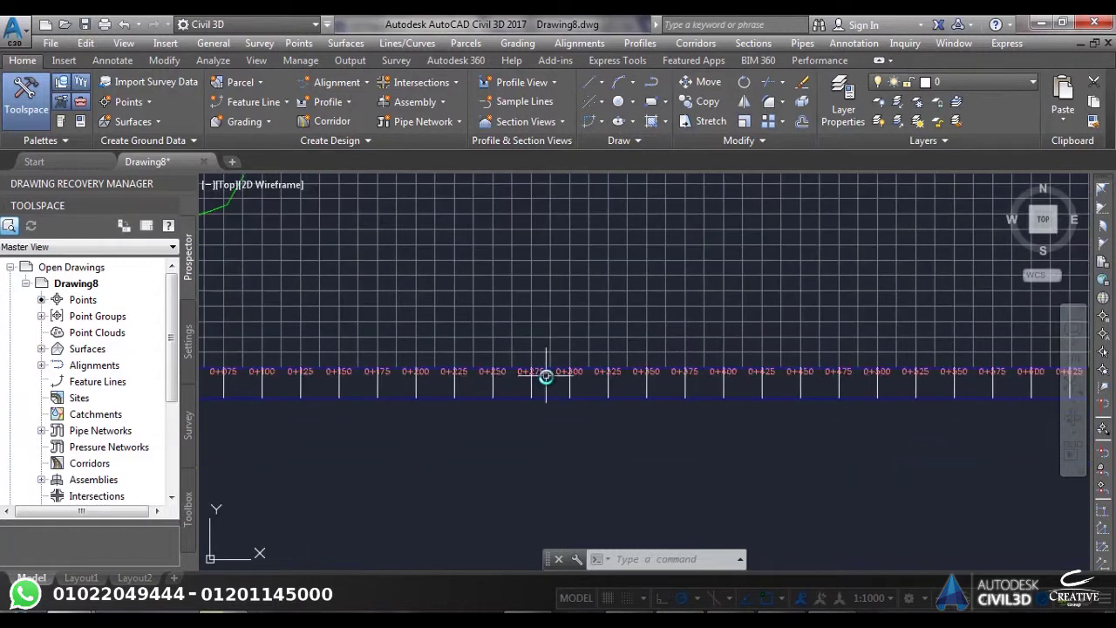
scroll(288, 312, "up", 4)
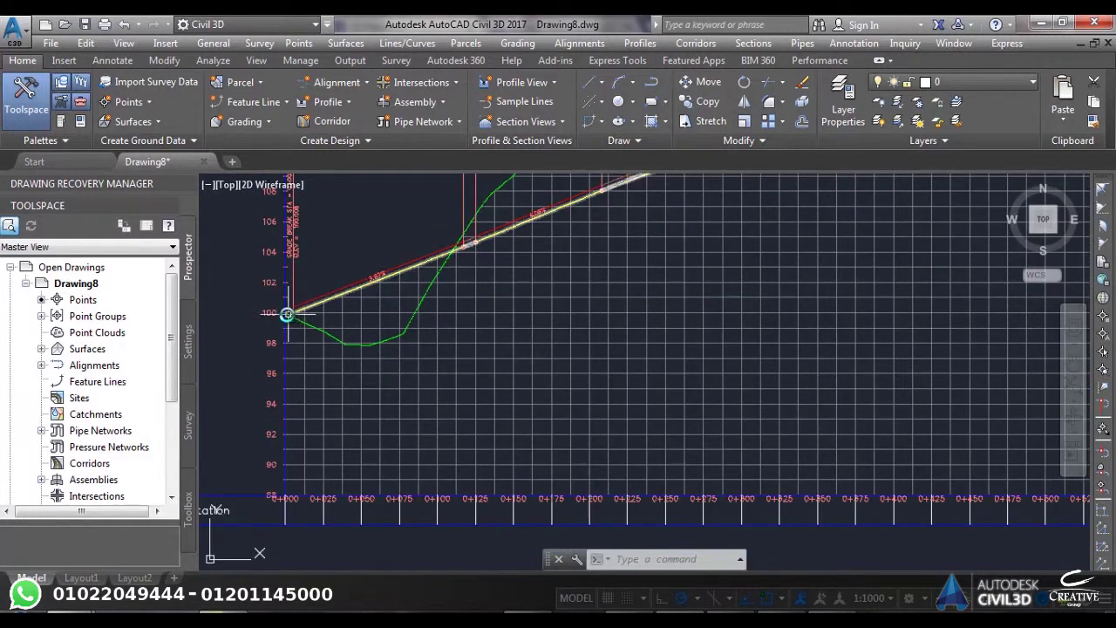
left_click(288, 301)
right_click(288, 299)
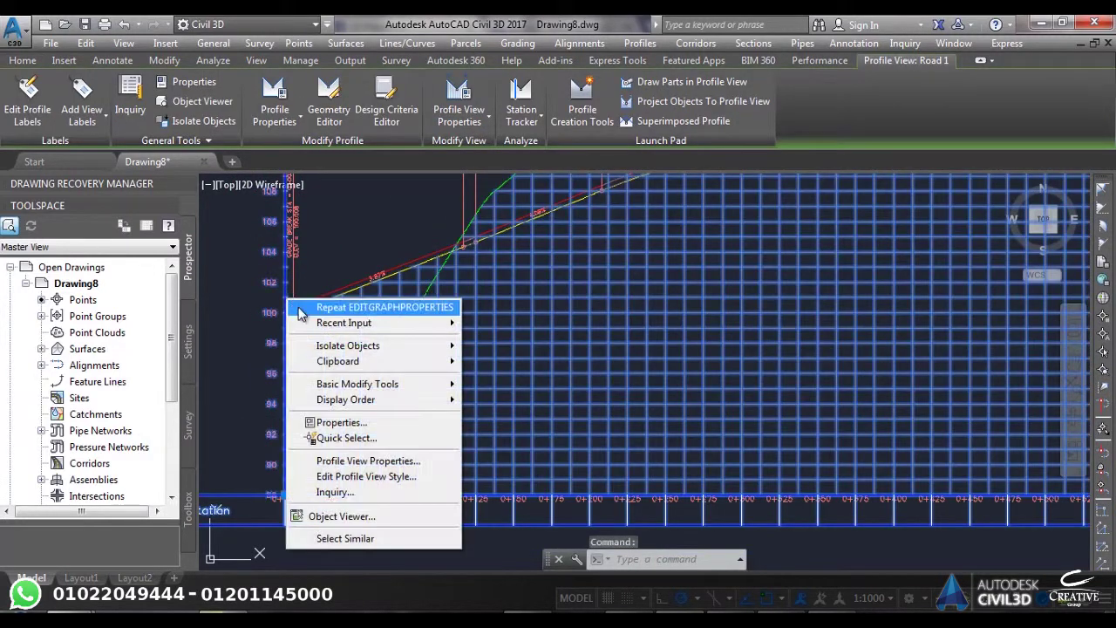
left_click(371, 464)
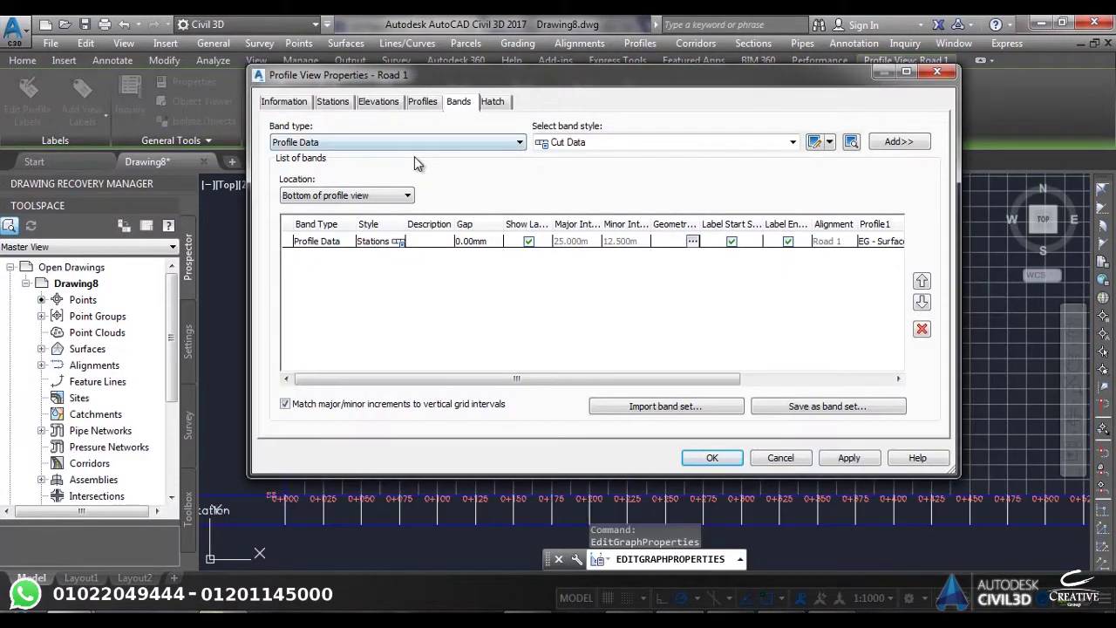
left_click(397, 245)
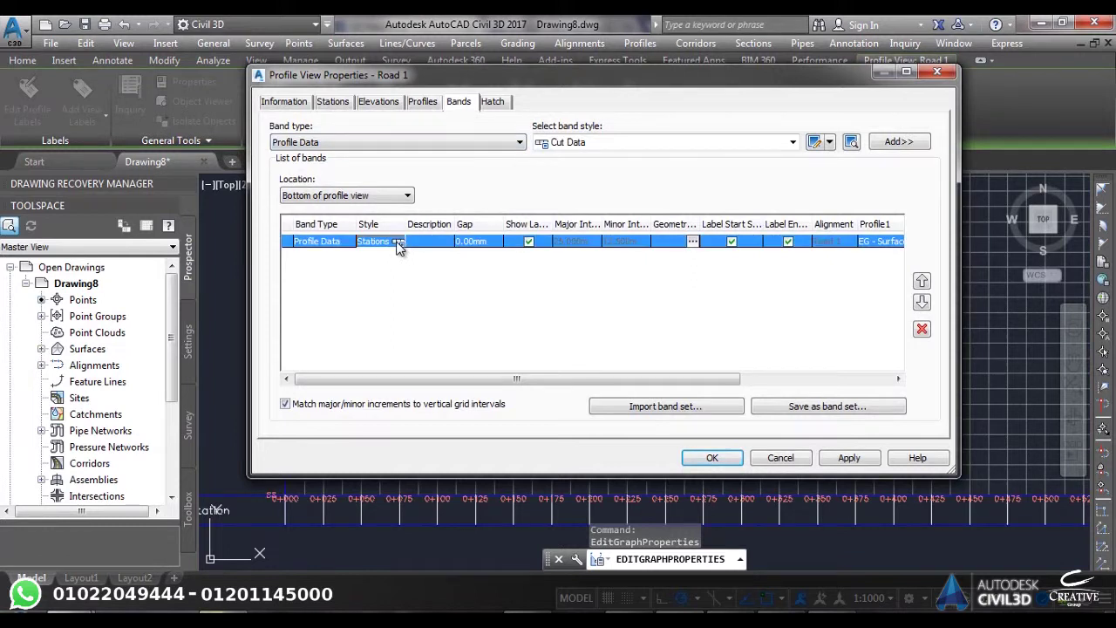
left_click(397, 242)
left_click(886, 279)
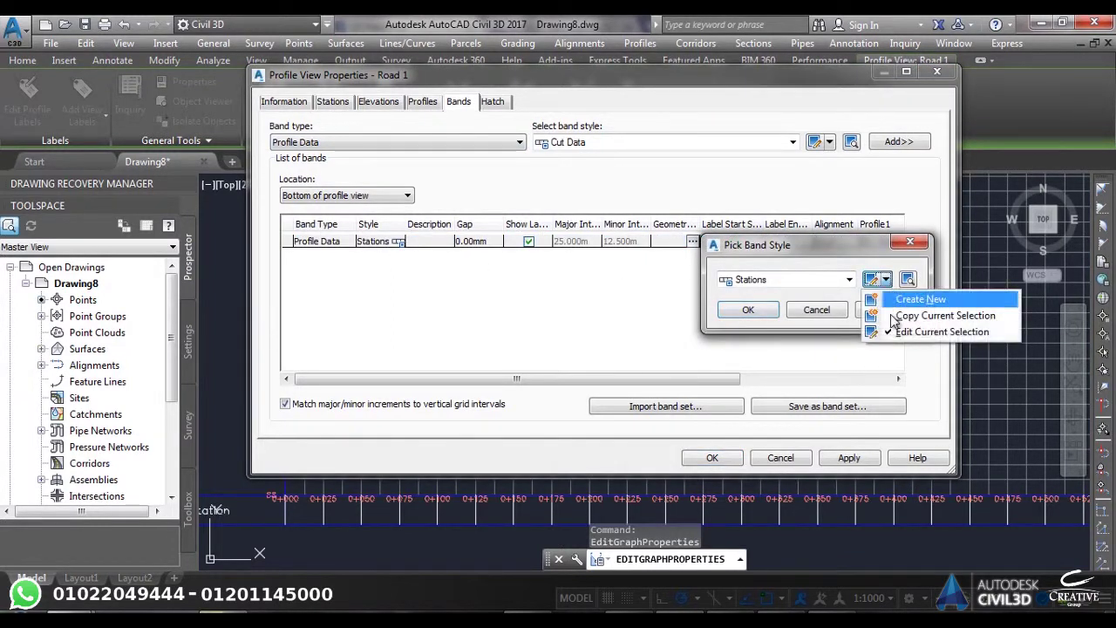
left_click(897, 332)
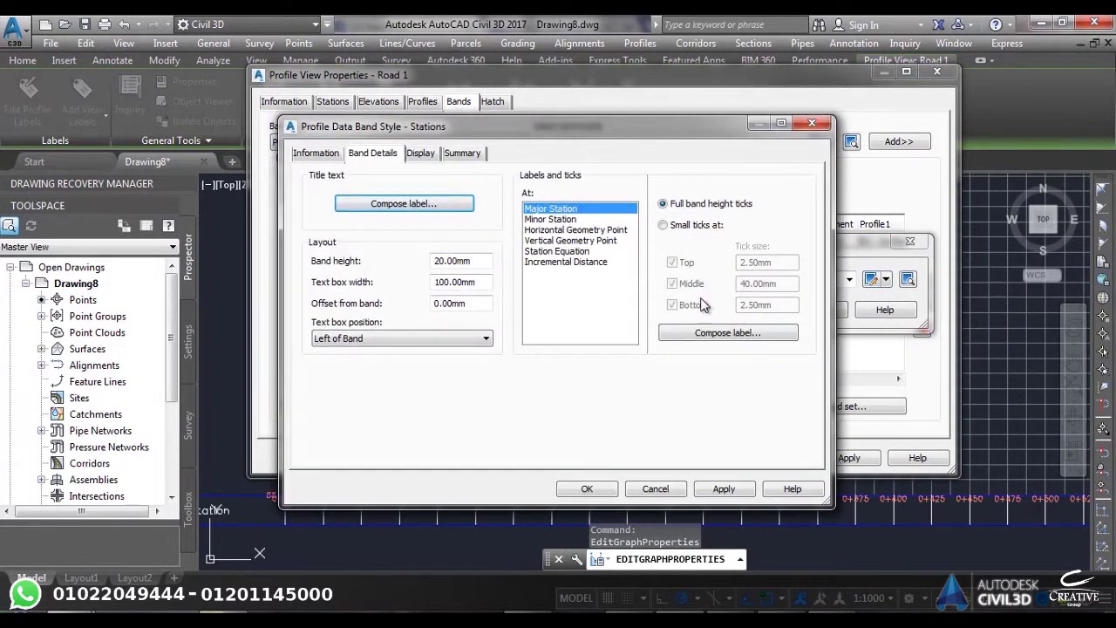
Set the rotation angle of the Station Value text in the Major Station label to 90 degrees and accept the label style
left_click(715, 336)
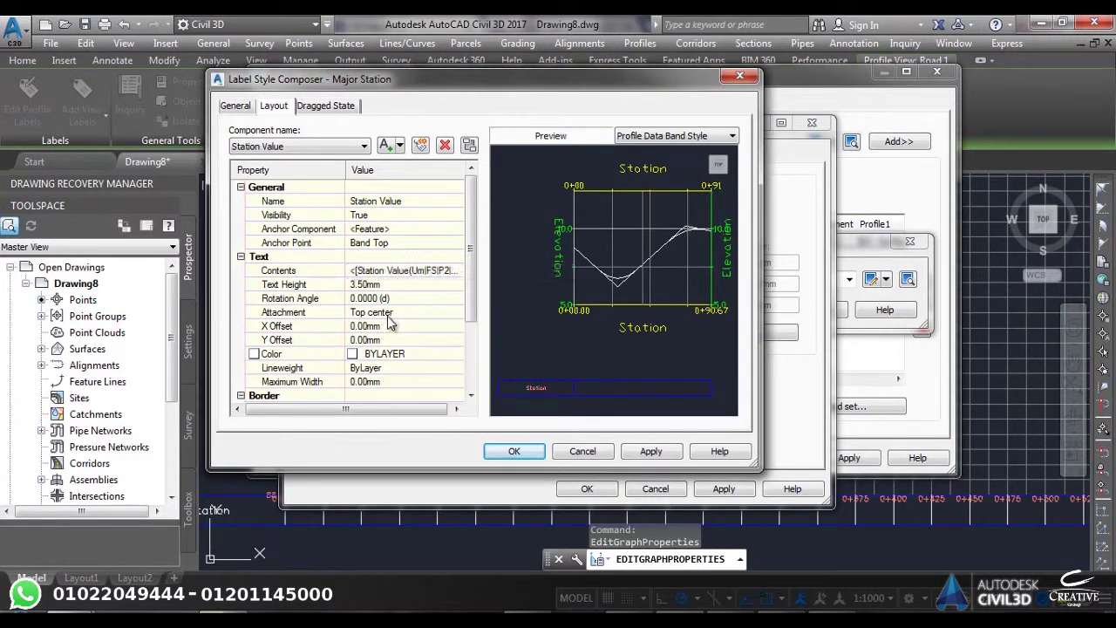
left_click(372, 300)
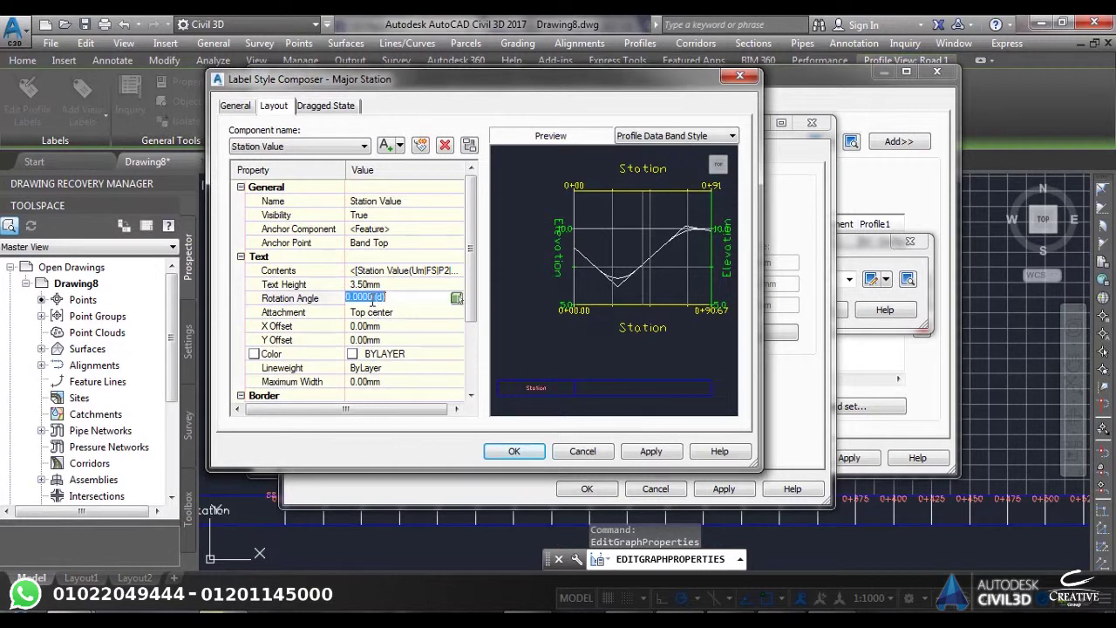
type("90")
left_click(651, 451)
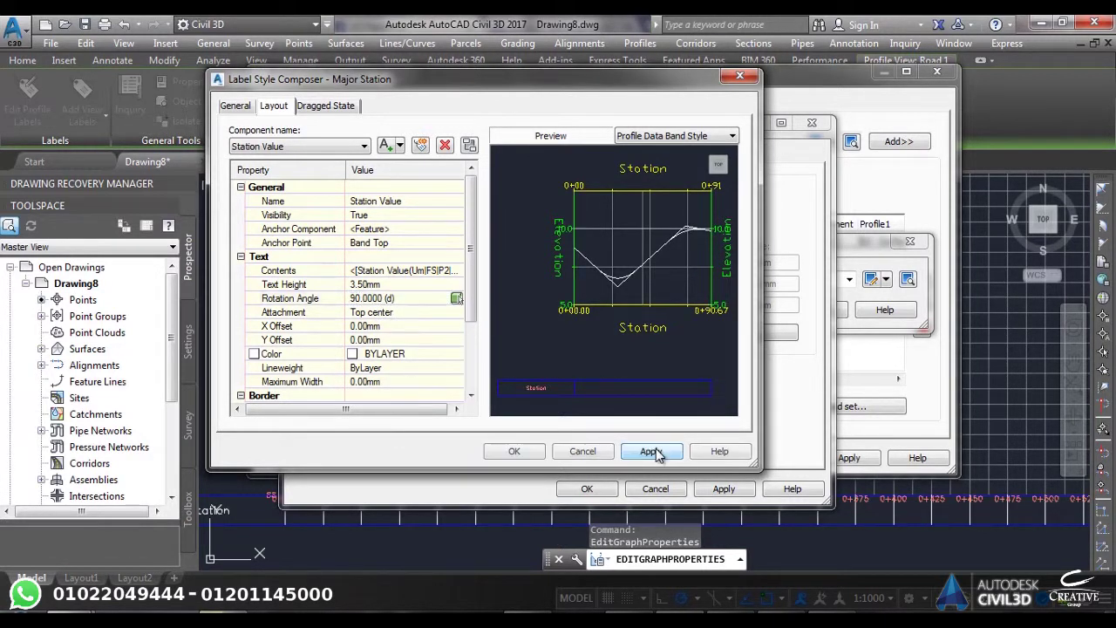
left_click(608, 452)
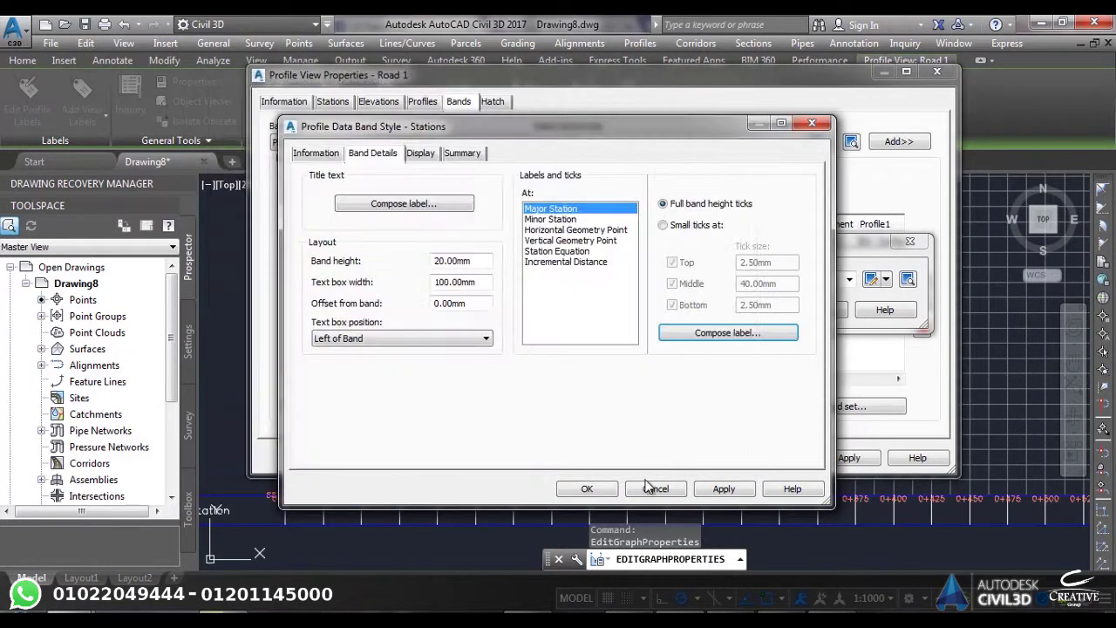
Accept the edited Stations band style and apply the properties to the Road 1 profile view
left_click(715, 489)
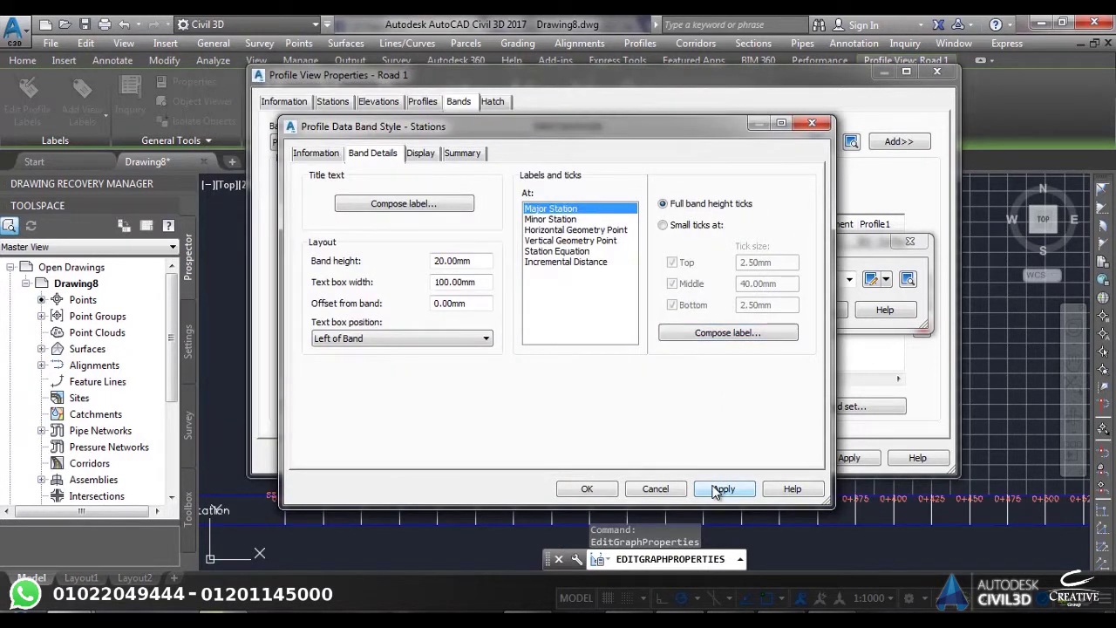
left_click(587, 489)
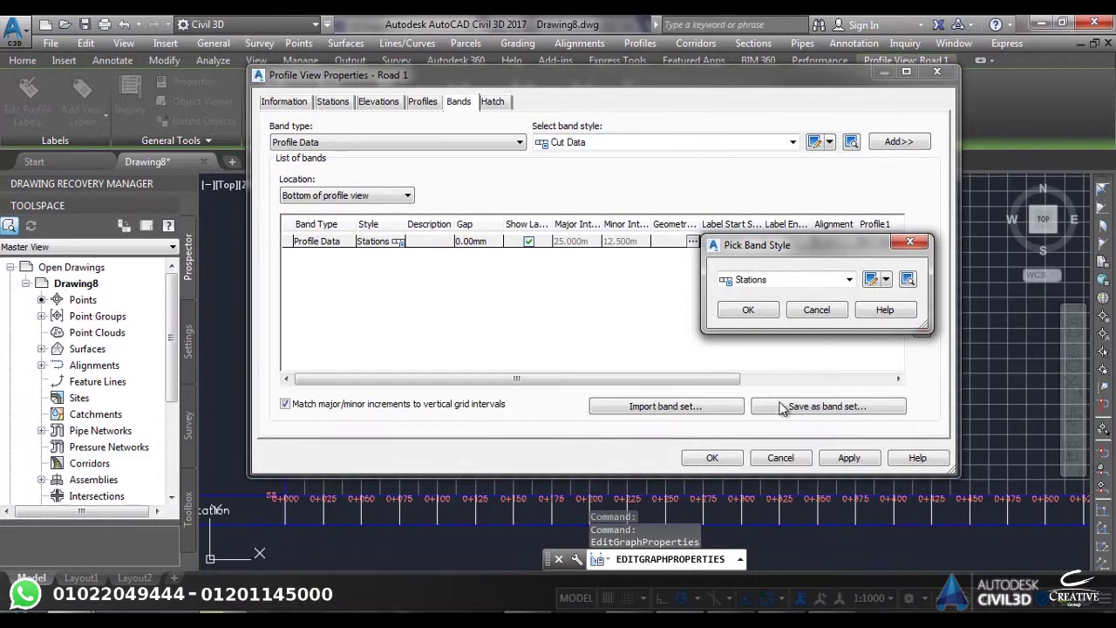
left_click(749, 309)
left_click(822, 458)
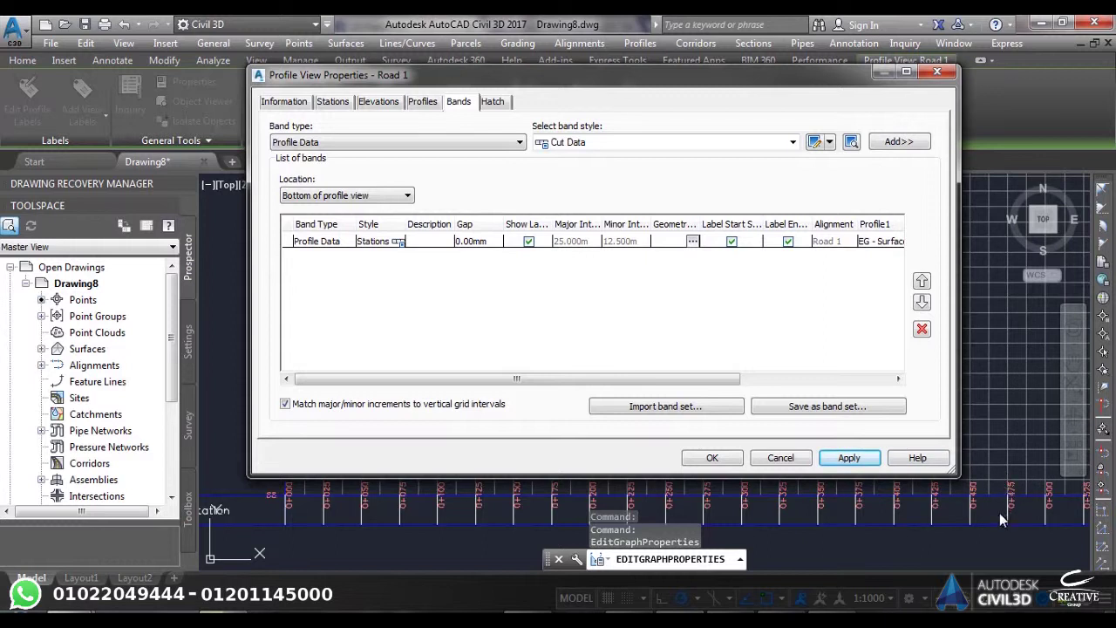
Reopen the Stations band style and set the Y offset of the Major Station label's Station Value text to -5 mm
left_click(397, 244)
left_click(399, 241)
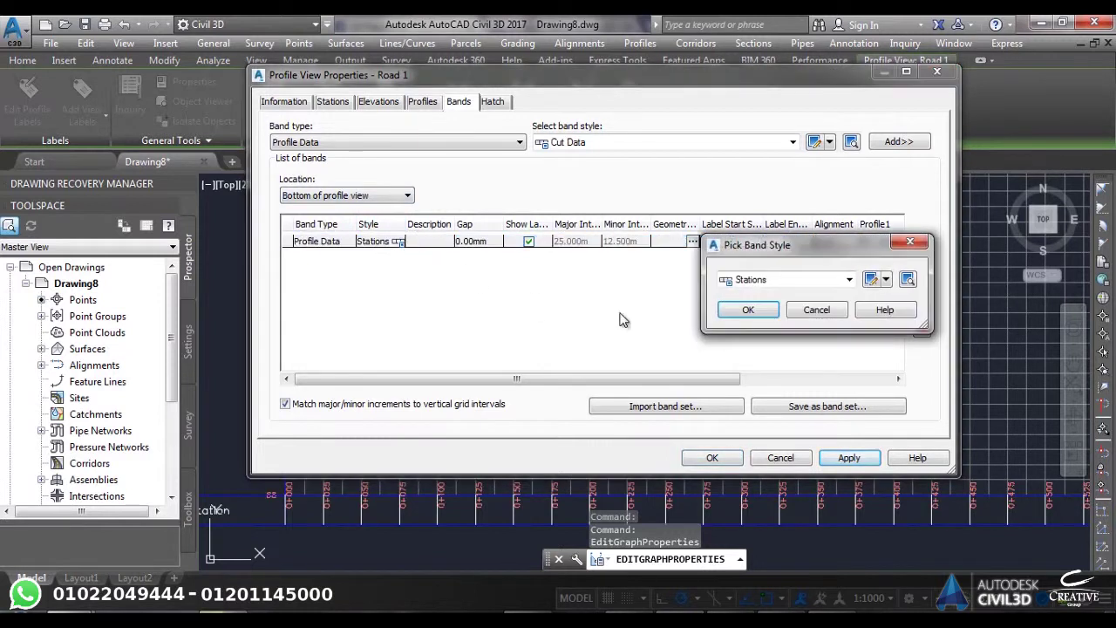
left_click(885, 279)
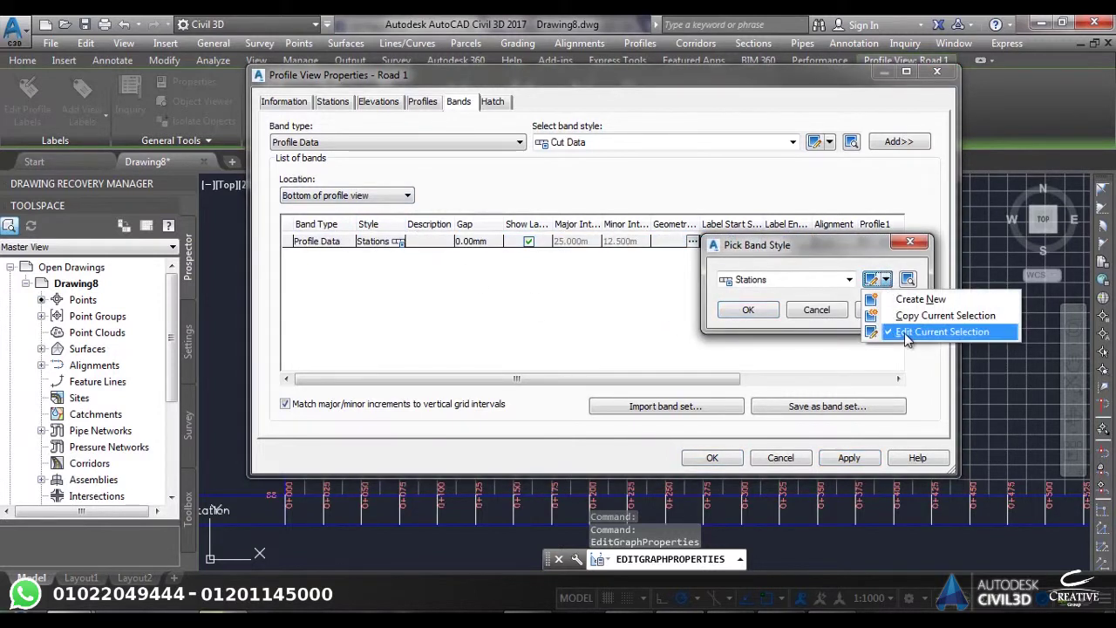
left_click(903, 332)
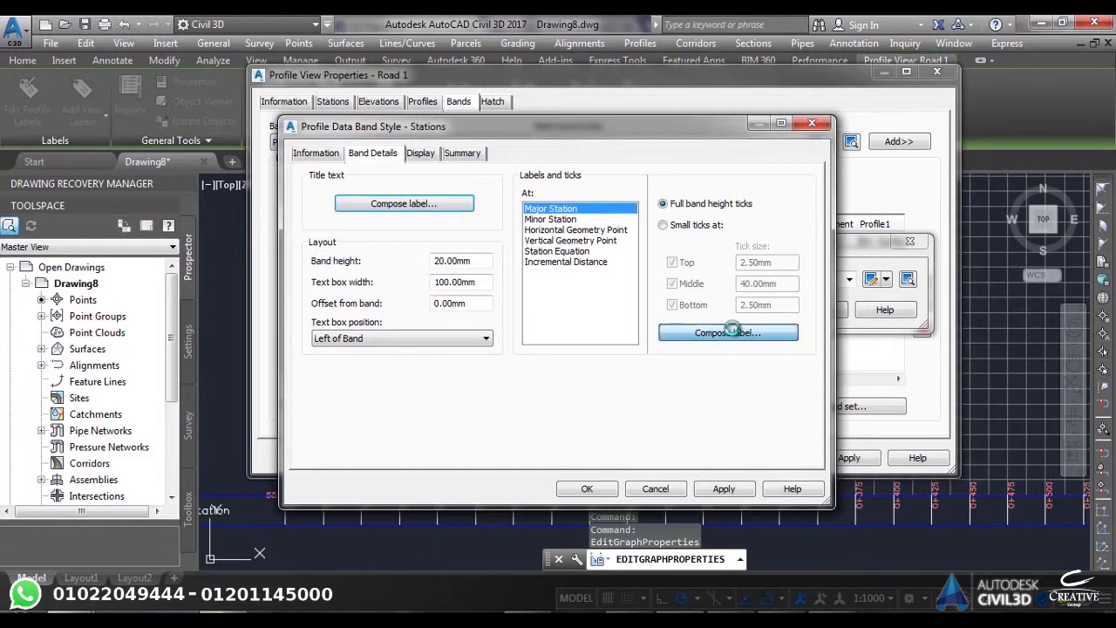
left_click(726, 332)
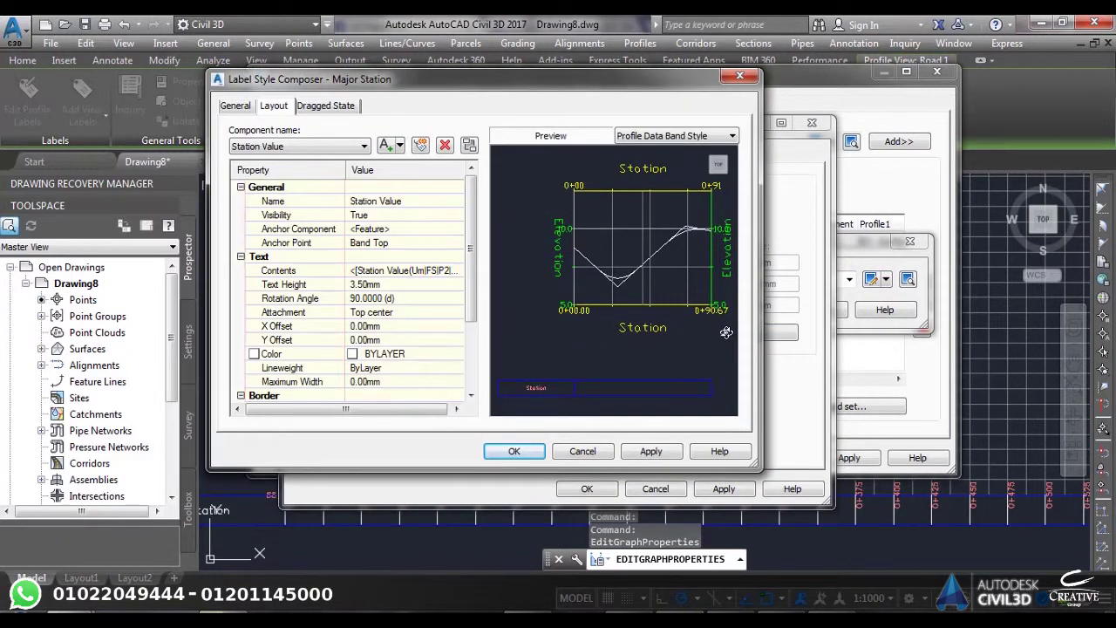
left_click(380, 341)
type("-5")
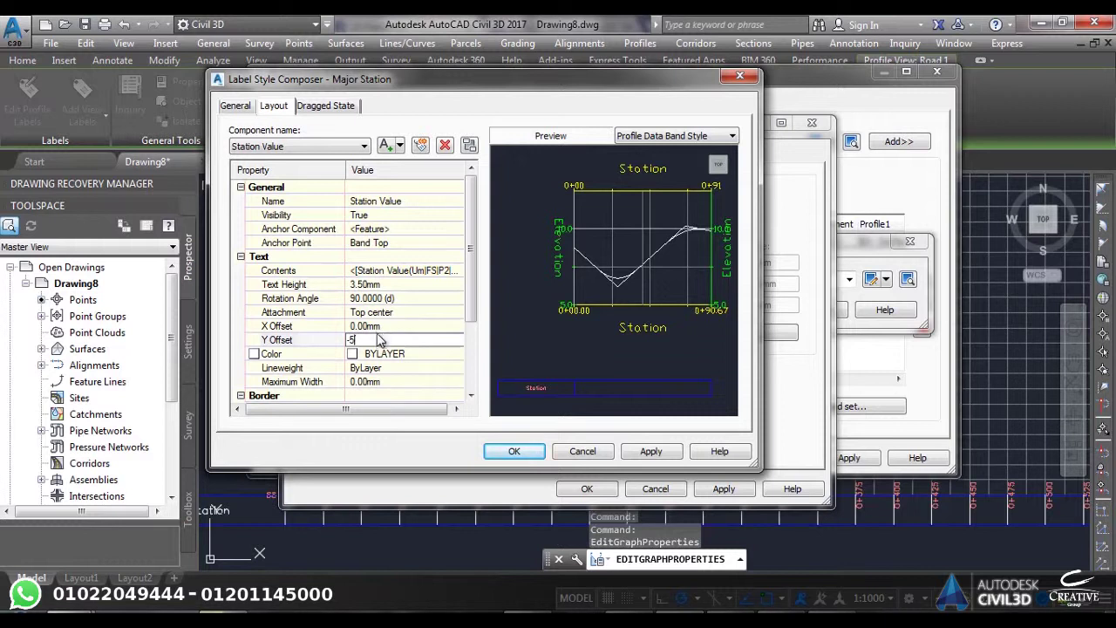
left_click(386, 325)
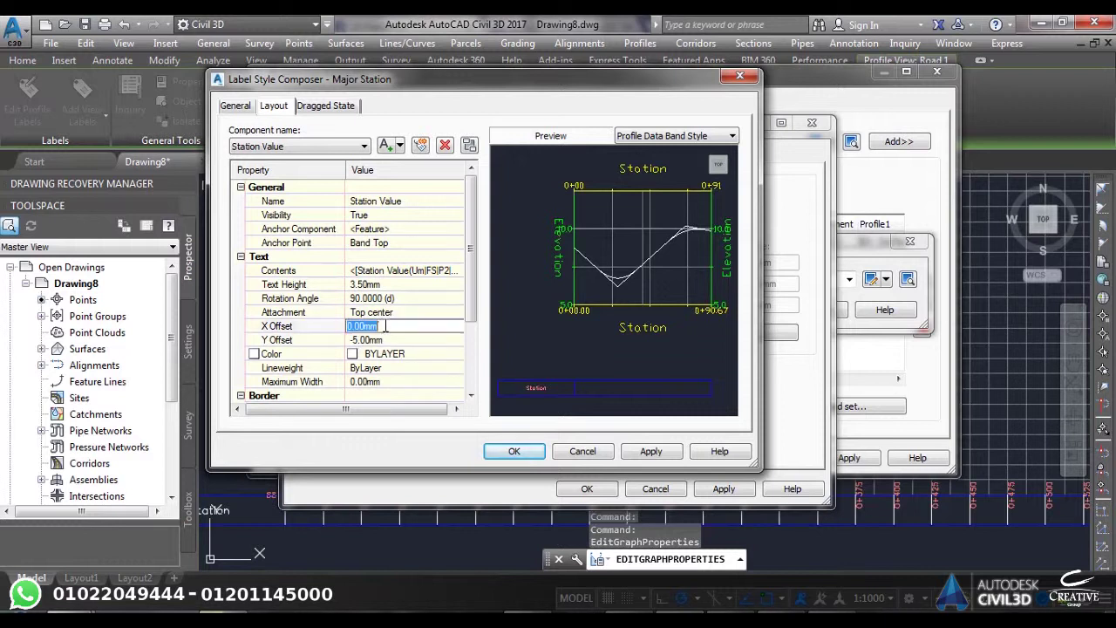
left_click(652, 451)
left_click(515, 451)
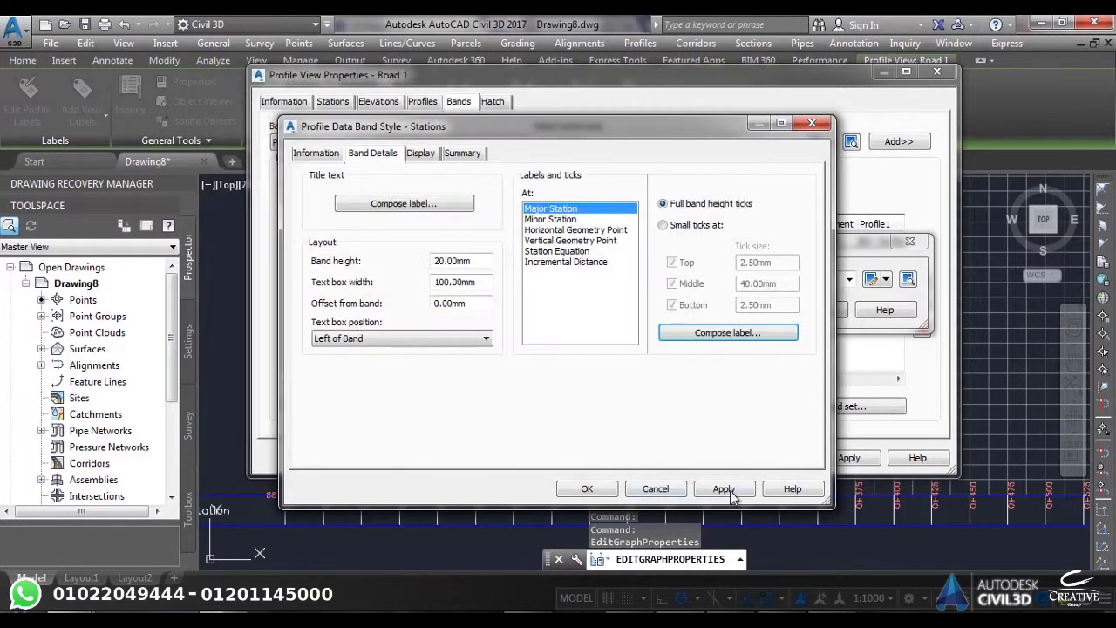
Accept the Stations band style and apply the label offset change to the Road 1 profile view
left_click(589, 488)
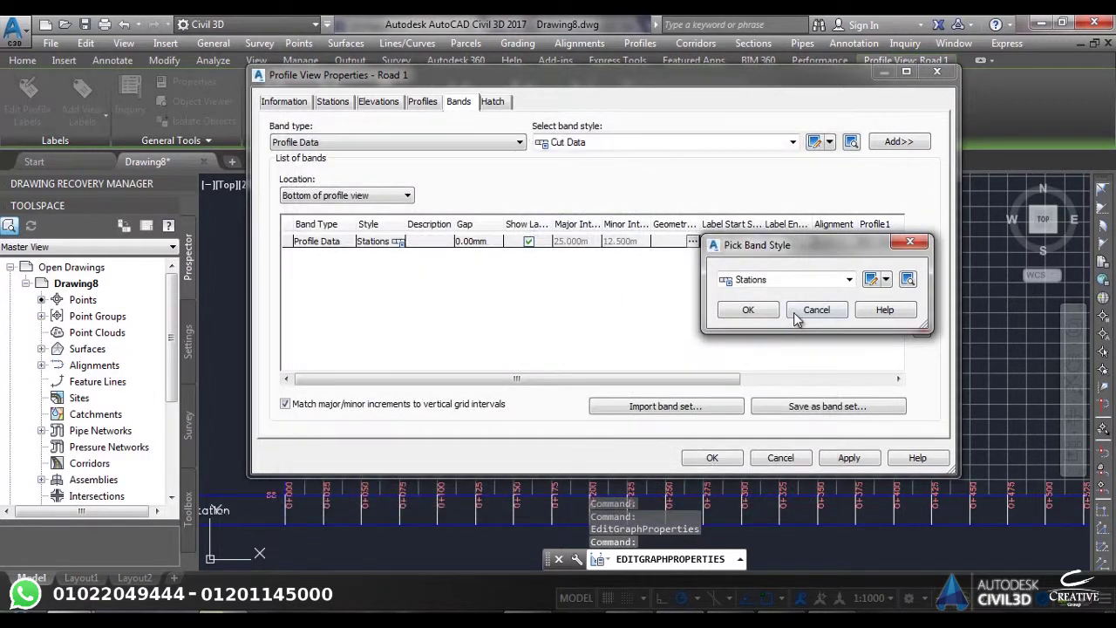
left_click(748, 309)
left_click(838, 457)
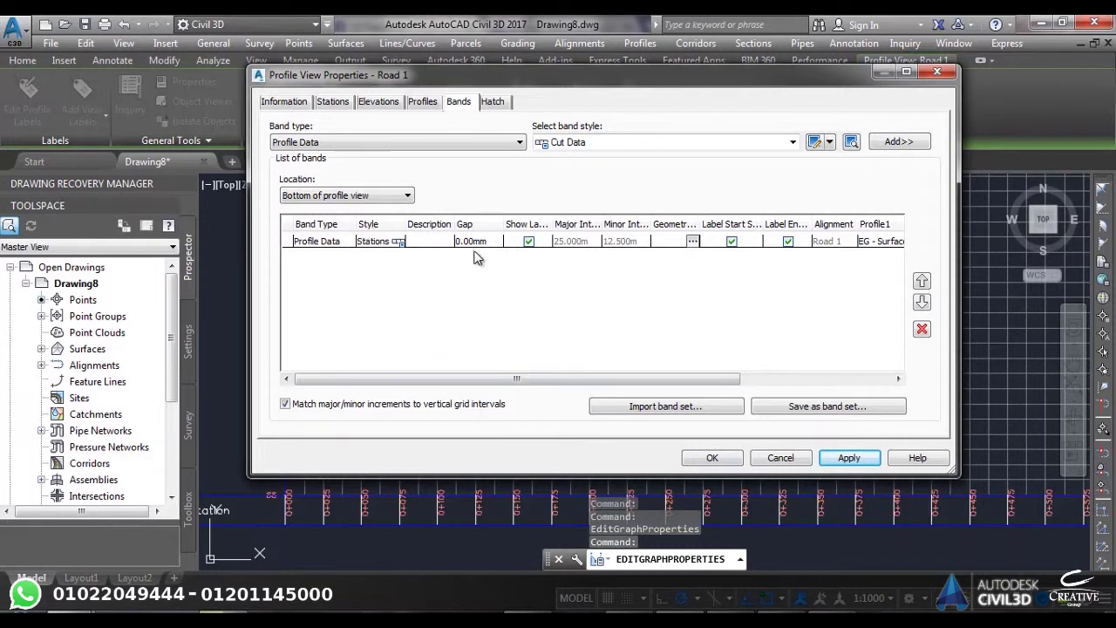
Edit the Stations band style again, setting the Y offset of the Major Station label's Station Value text to -15 mm
left_click(402, 245)
left_click(399, 242)
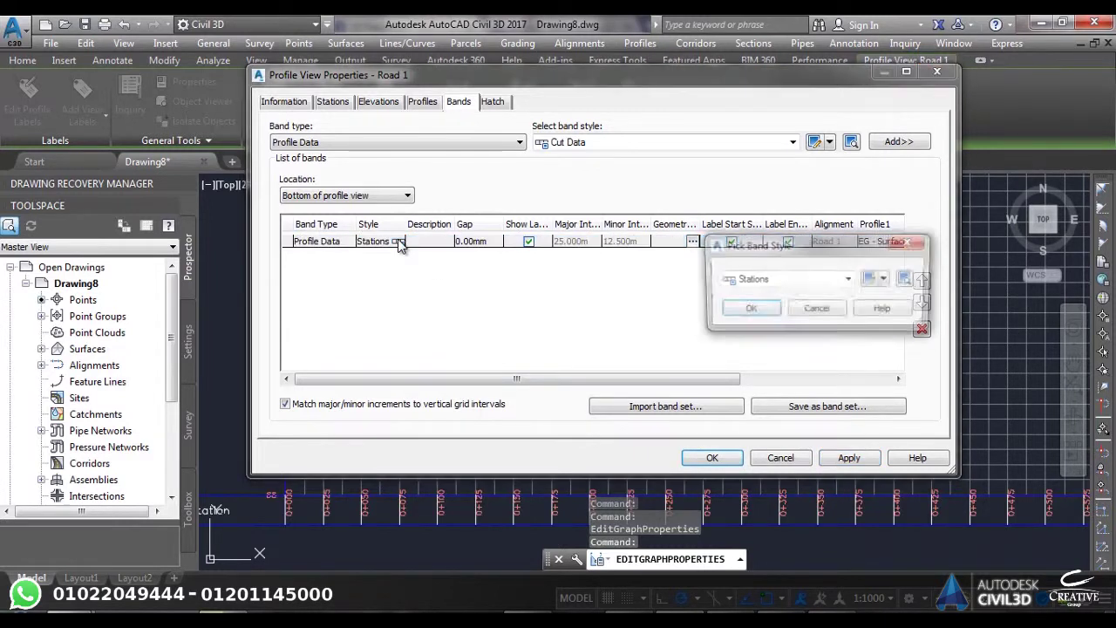
left_click(886, 278)
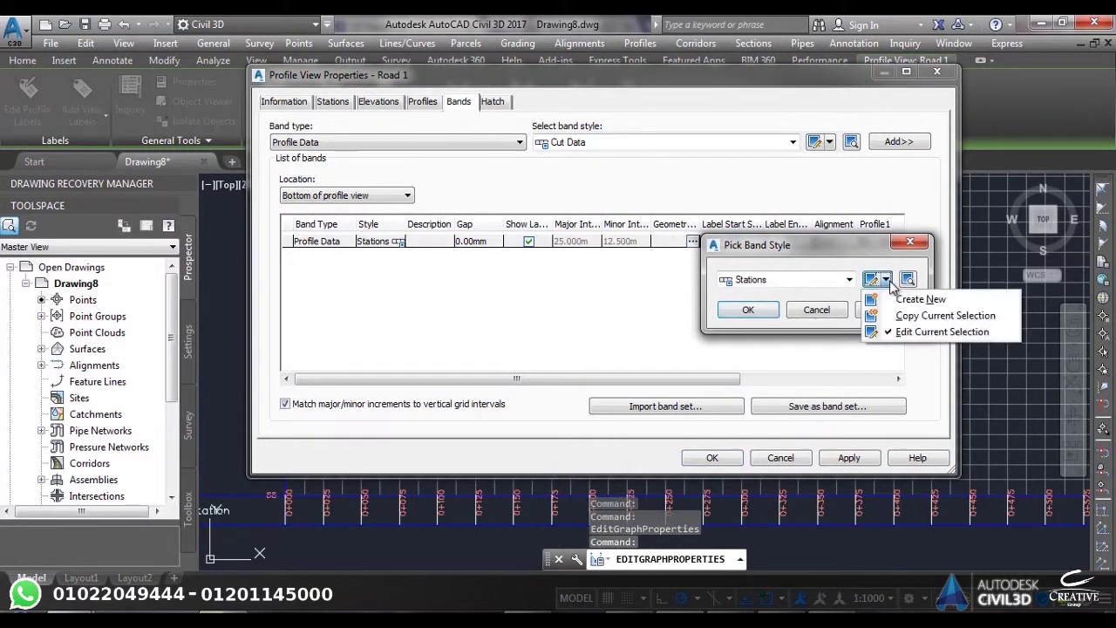
left_click(879, 327)
left_click(728, 333)
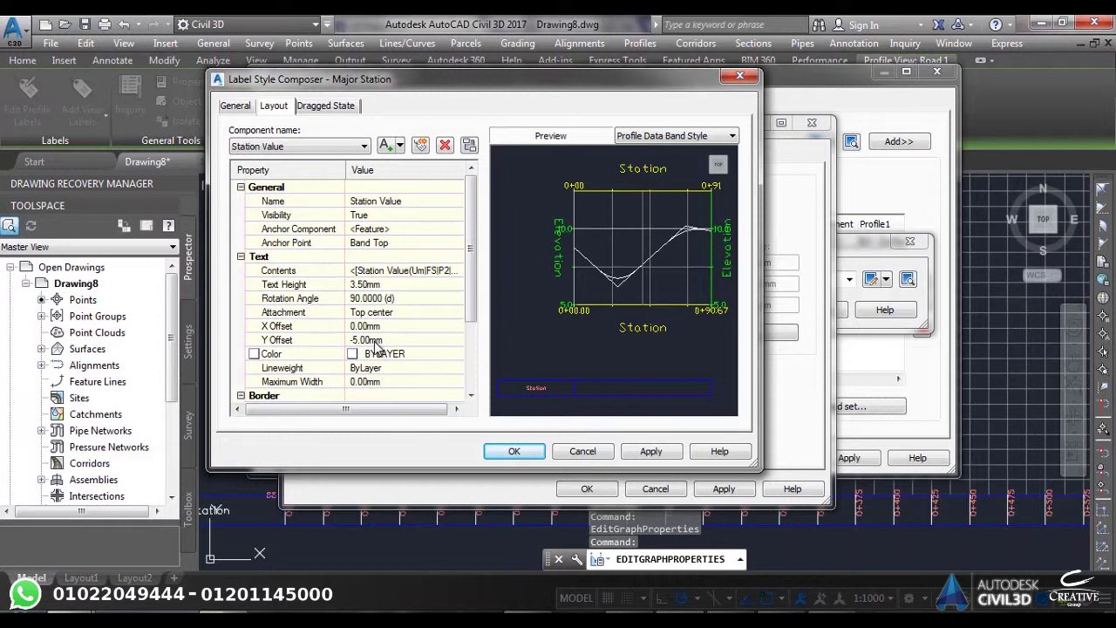
left_click(354, 341)
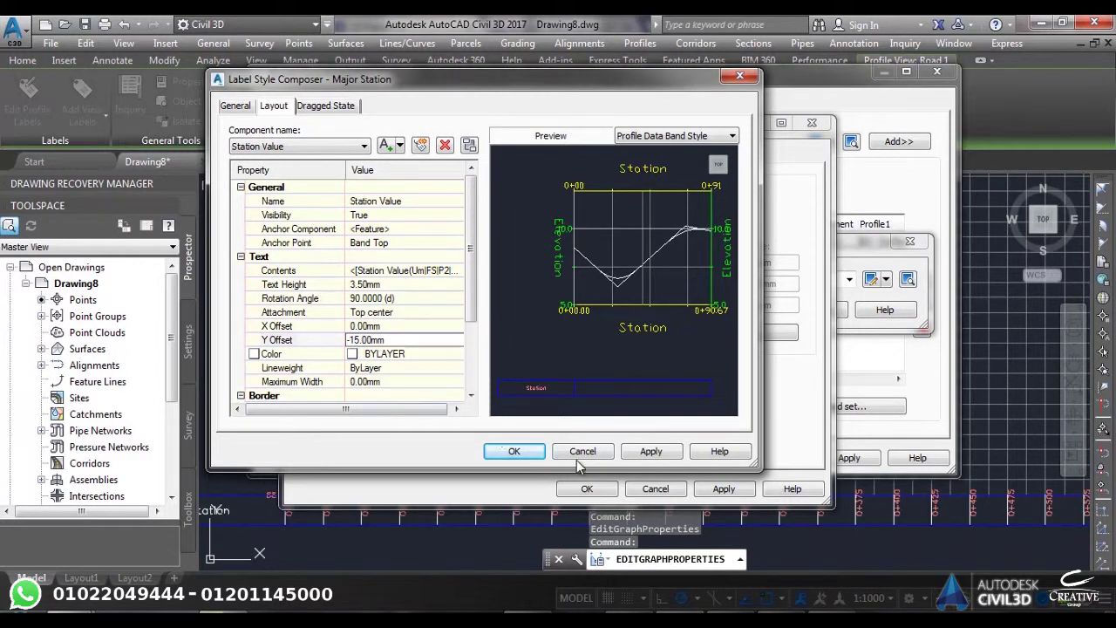
left_click(652, 451)
left_click(512, 450)
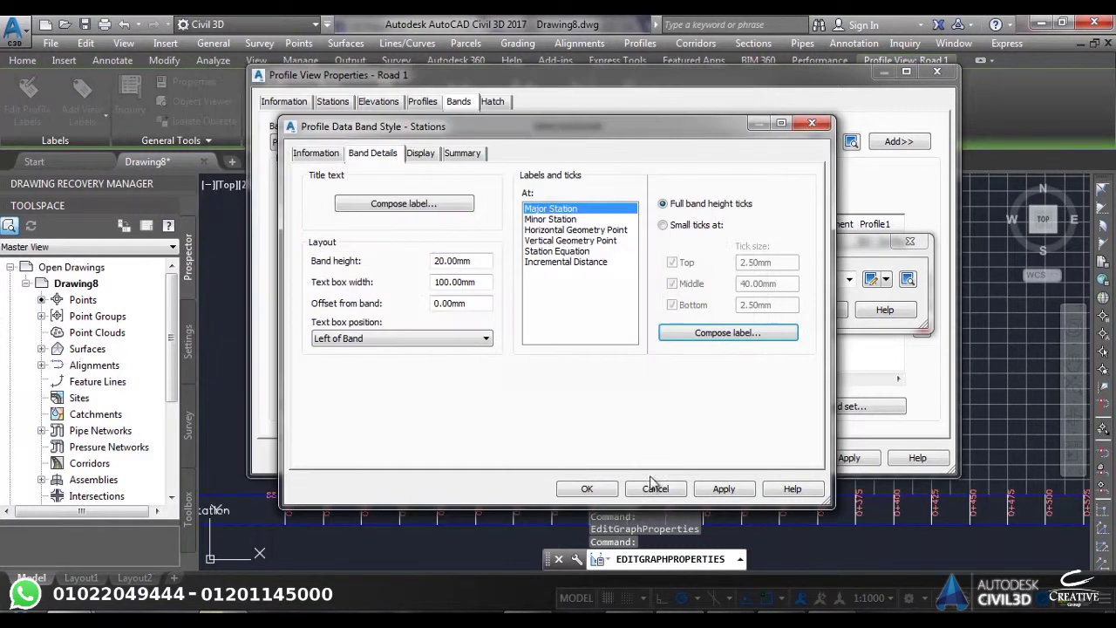
Accept the Stations band style with the new label offset and apply it to the Road 1 profile view
left_click(720, 490)
left_click(586, 490)
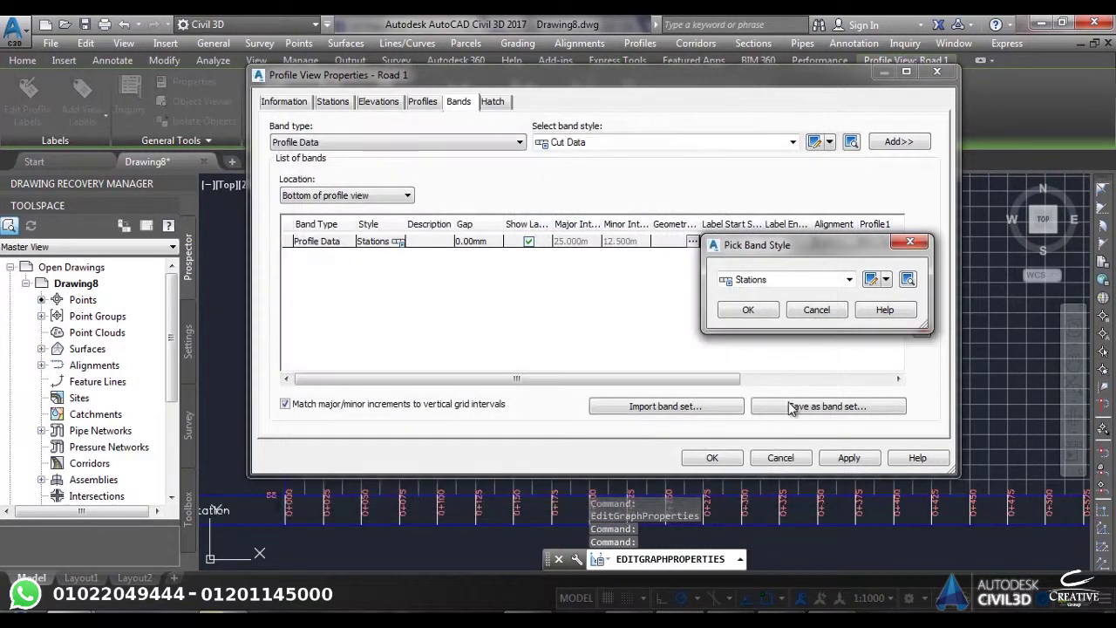
left_click(748, 310)
left_click(848, 458)
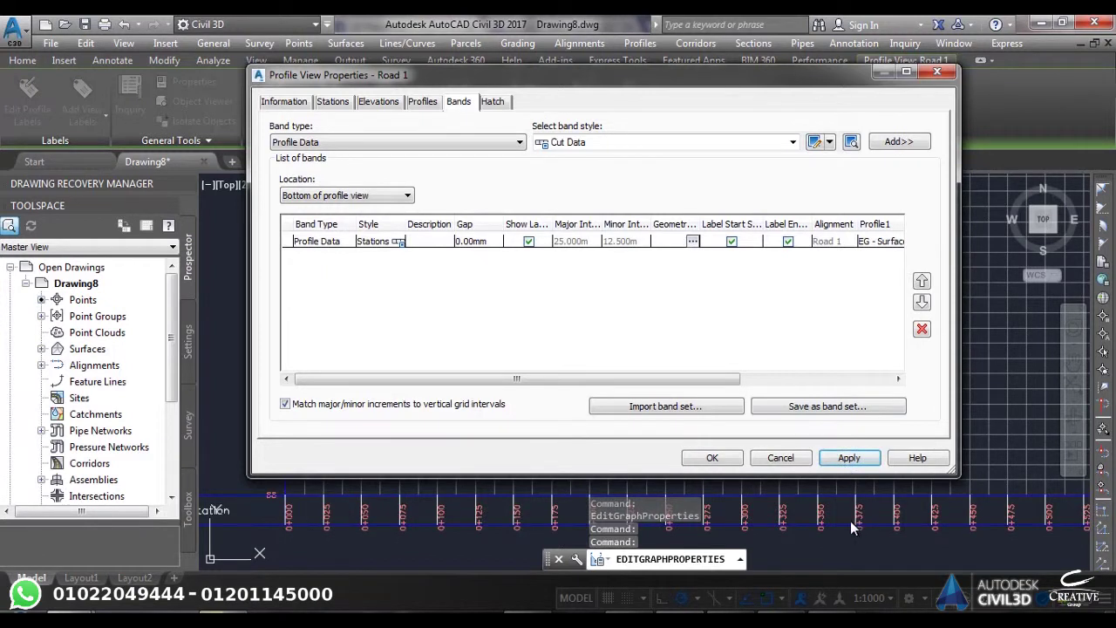
Edit the Stations band style, setting the Y offset of the Major Station label's Station Value text to -10 mm
left_click(399, 241)
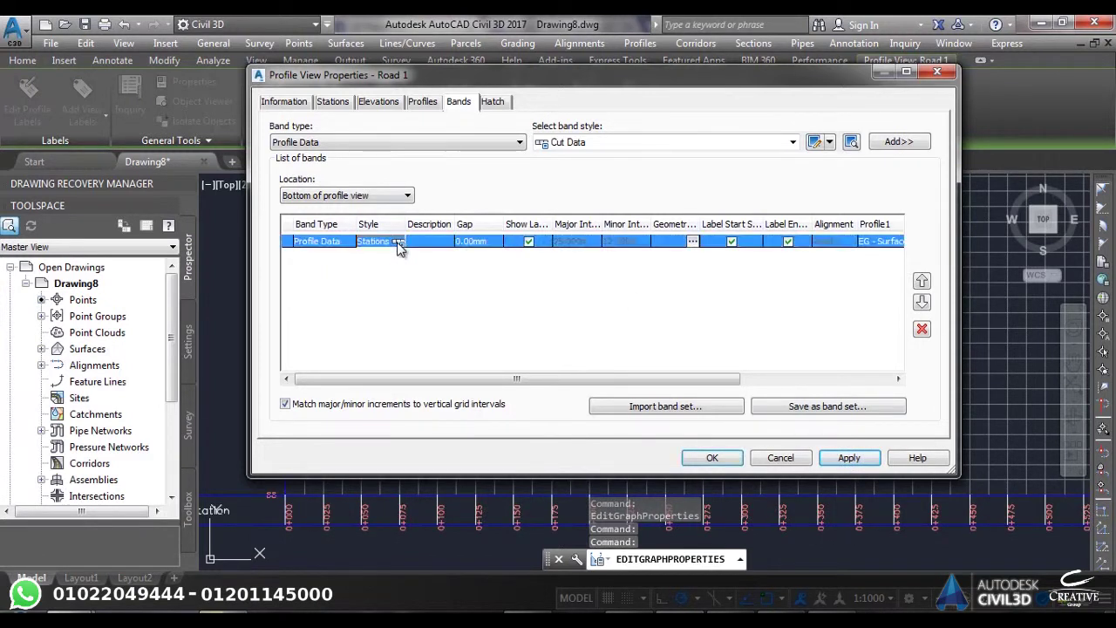
left_click(886, 279)
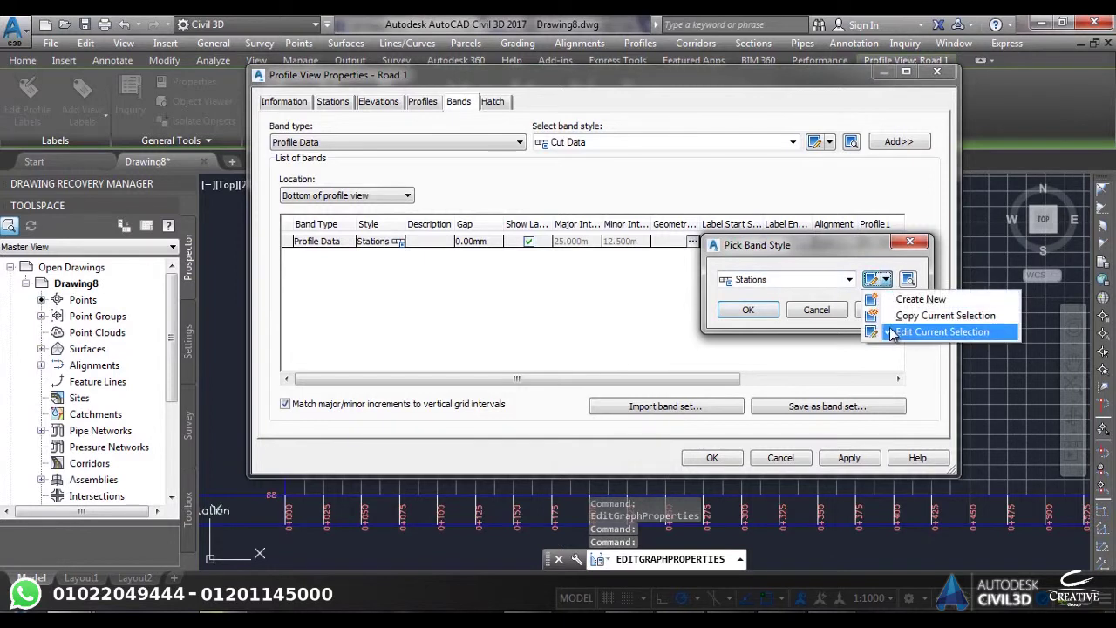
left_click(895, 332)
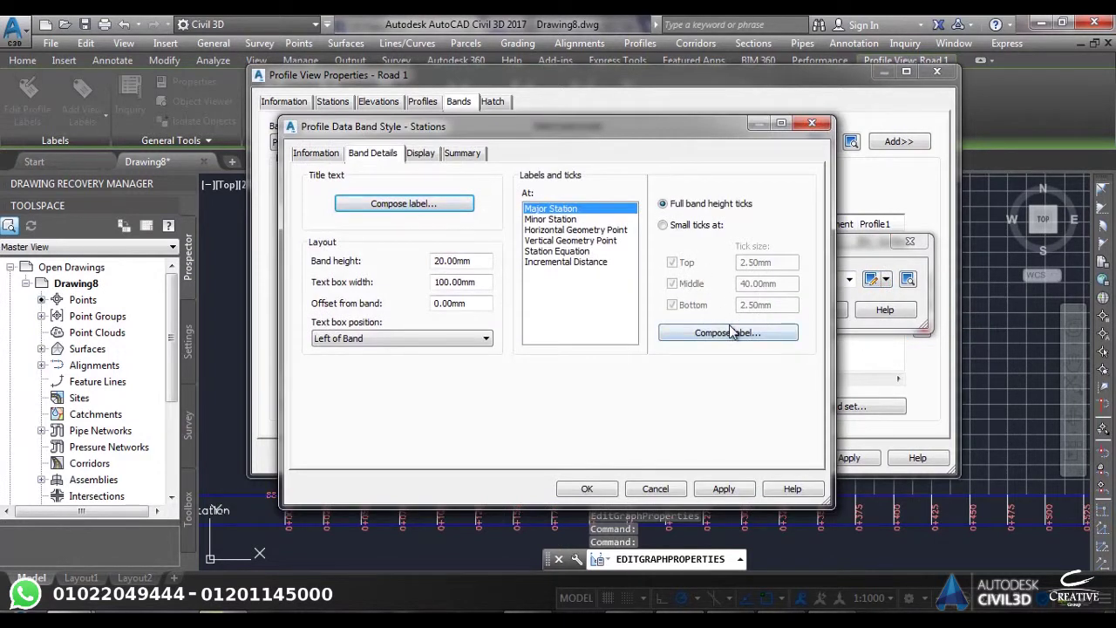
left_click(730, 332)
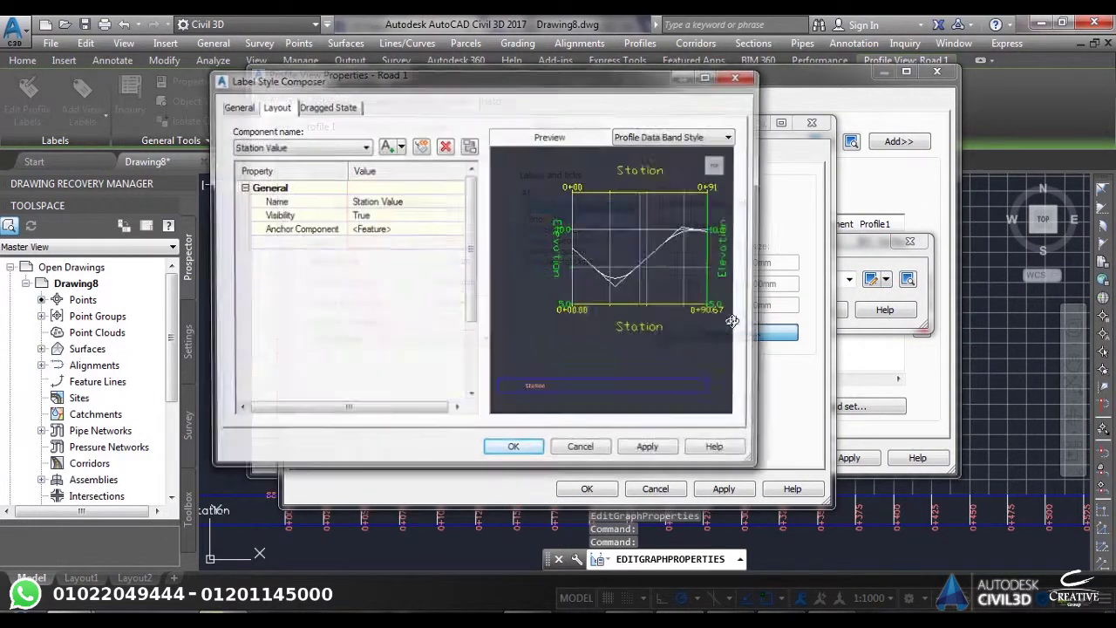
left_click(358, 340)
left_click(358, 339)
type("0.00mm")
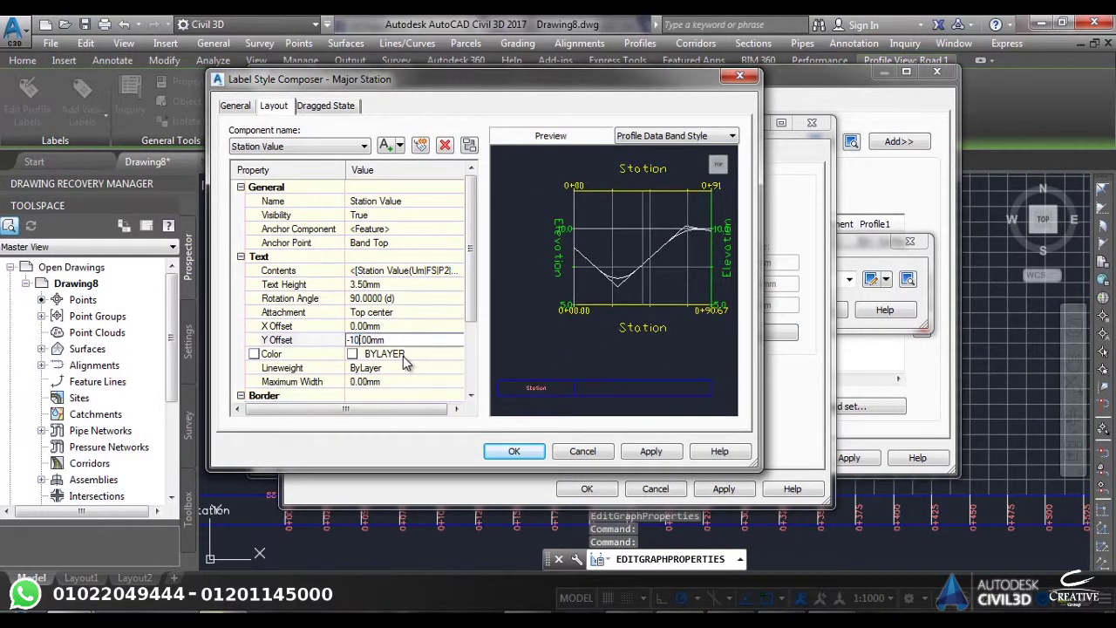
left_click(648, 452)
left_click(514, 451)
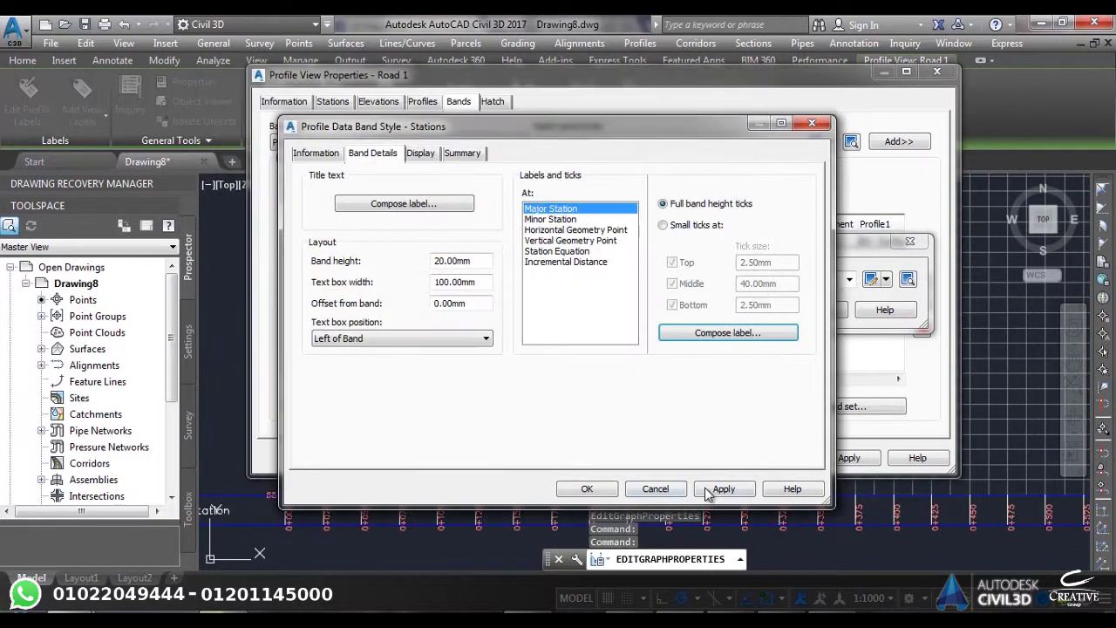
Accept the Stations band style with the -10 mm label offset and apply it to the Road 1 profile view
left_click(610, 486)
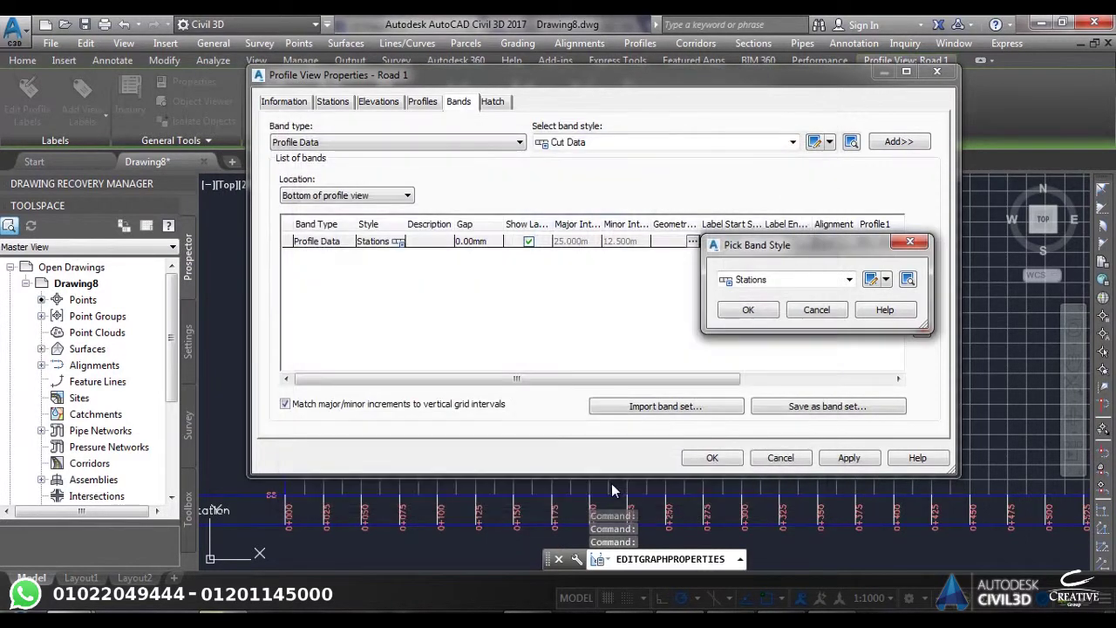
left_click(754, 315)
left_click(837, 459)
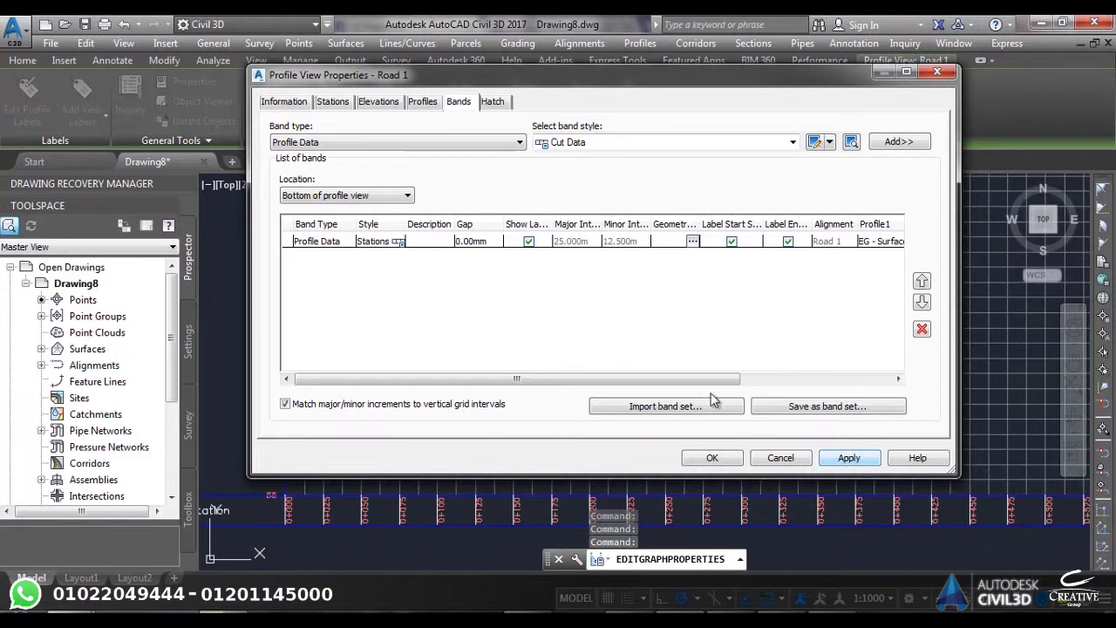
Reopen the Stations band style and set the X offset of the Major Station label's Station Value text to -3 mm
left_click(401, 243)
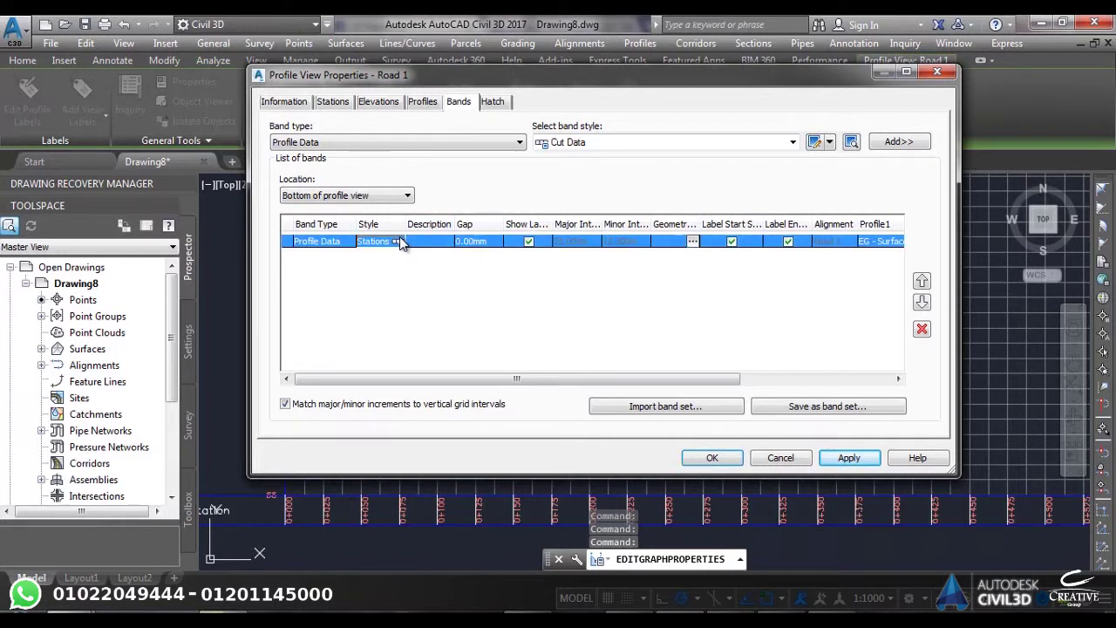
left_click(399, 242)
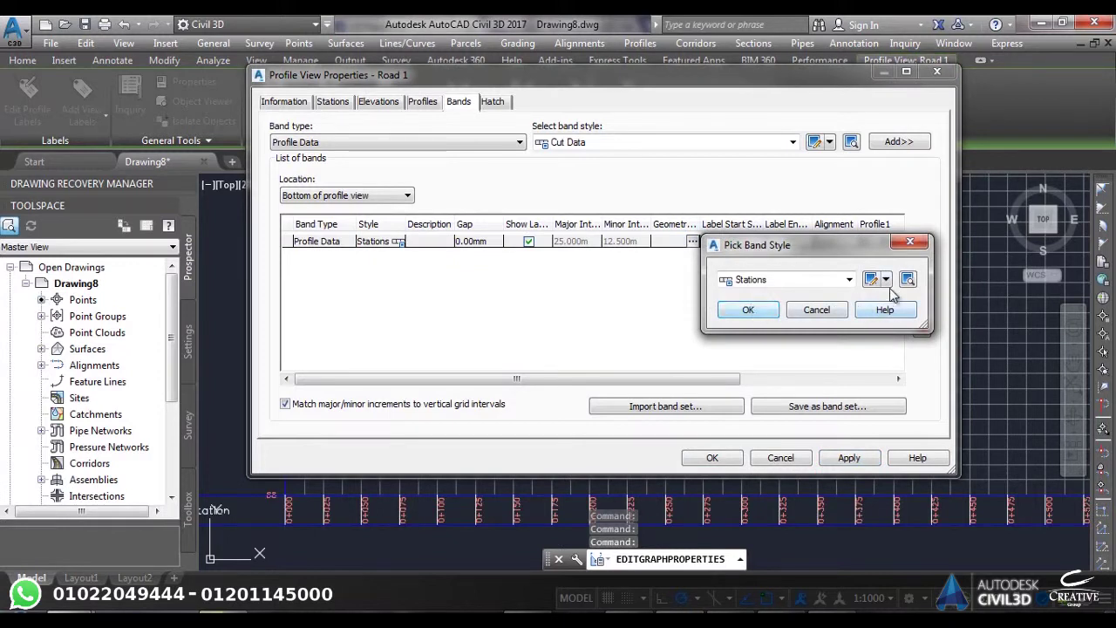
left_click(886, 279)
left_click(885, 331)
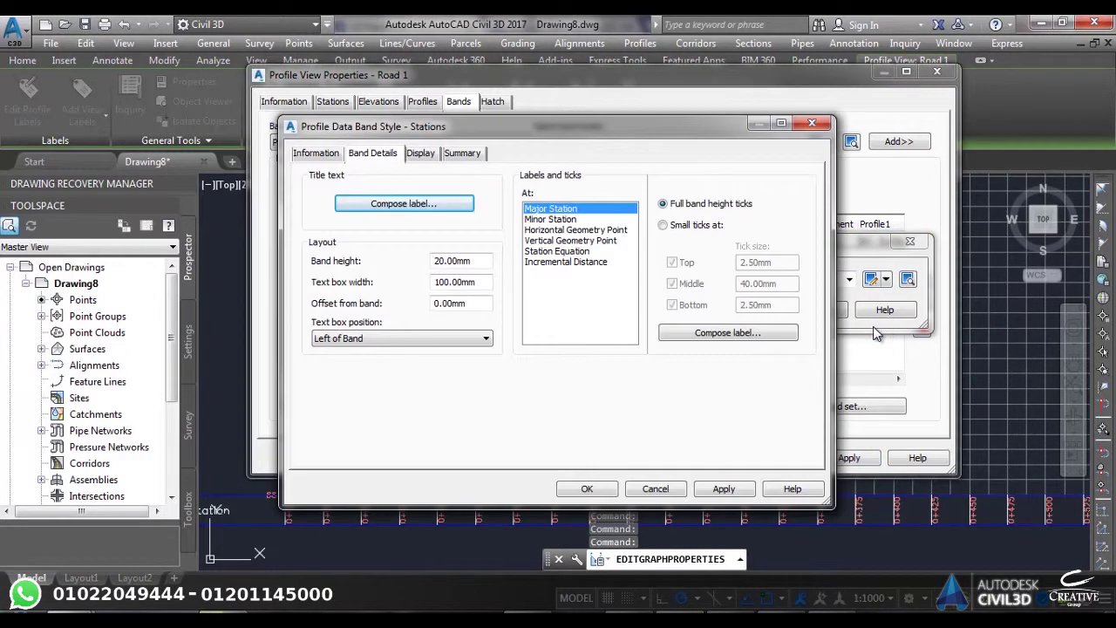
left_click(728, 333)
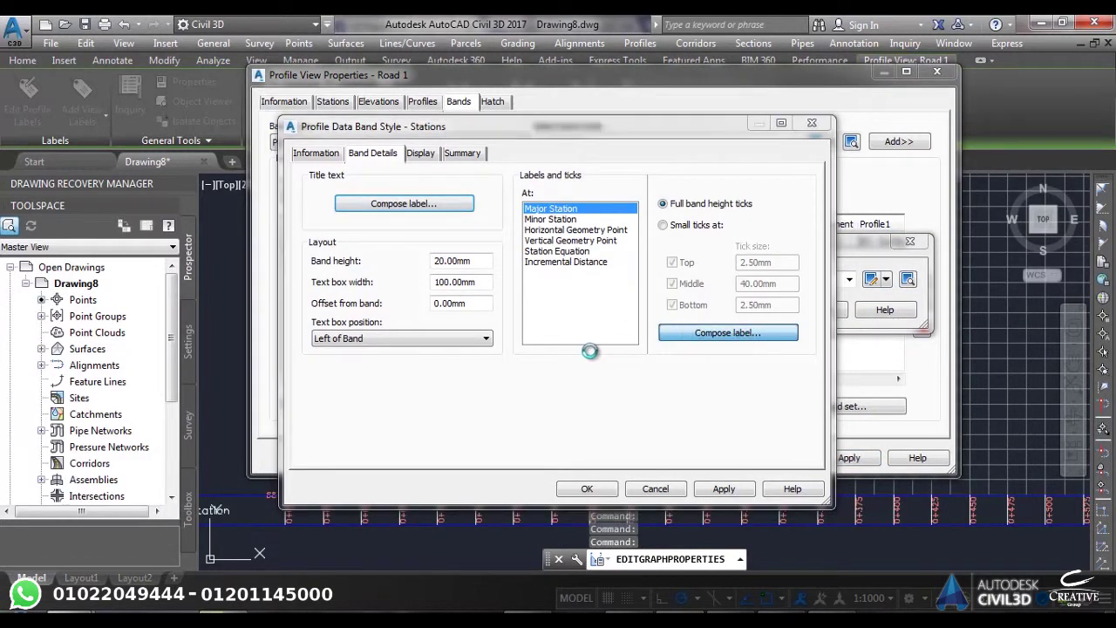
left_click(356, 326)
left_click(349, 325)
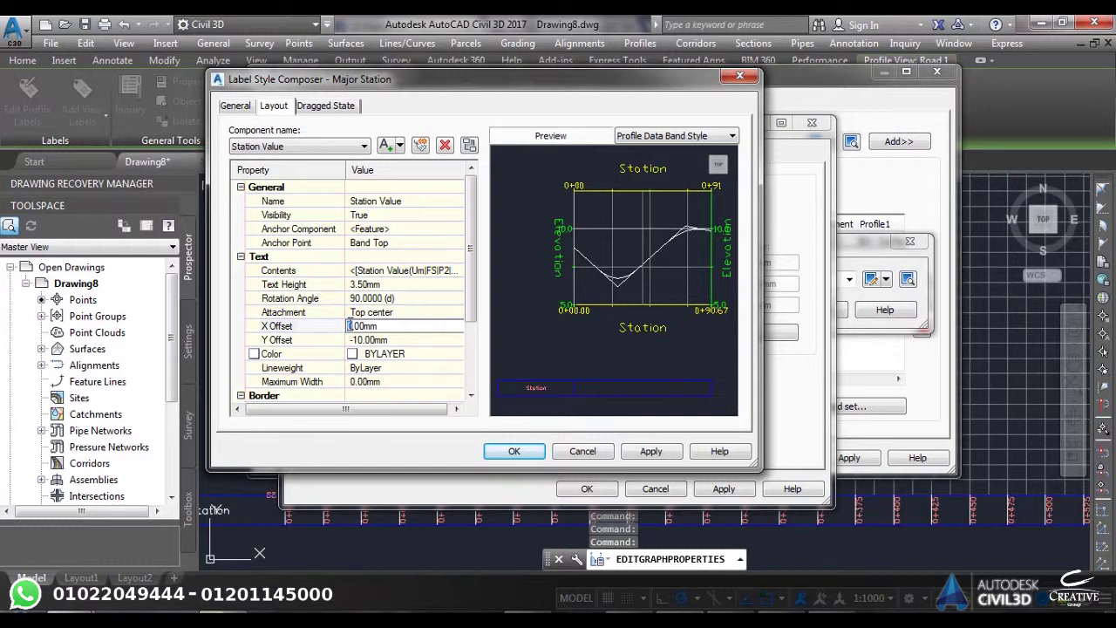
left_click(654, 451)
left_click(512, 451)
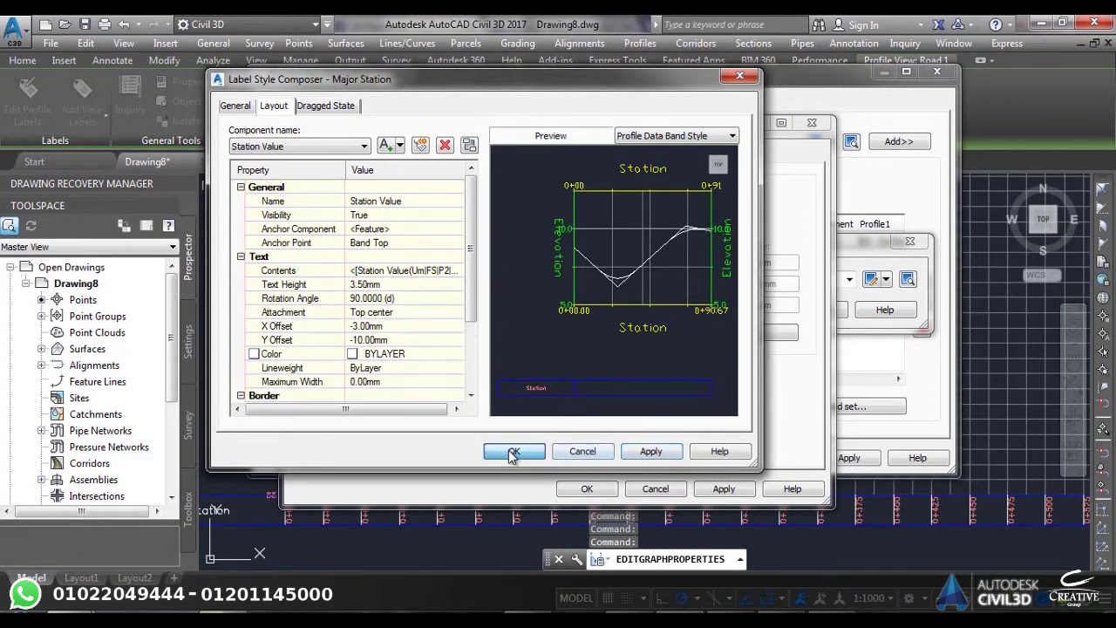
Apply and accept the Stations band style with the new X offset, and finish editing the Road 1 profile view properties
left_click(725, 490)
left_click(587, 488)
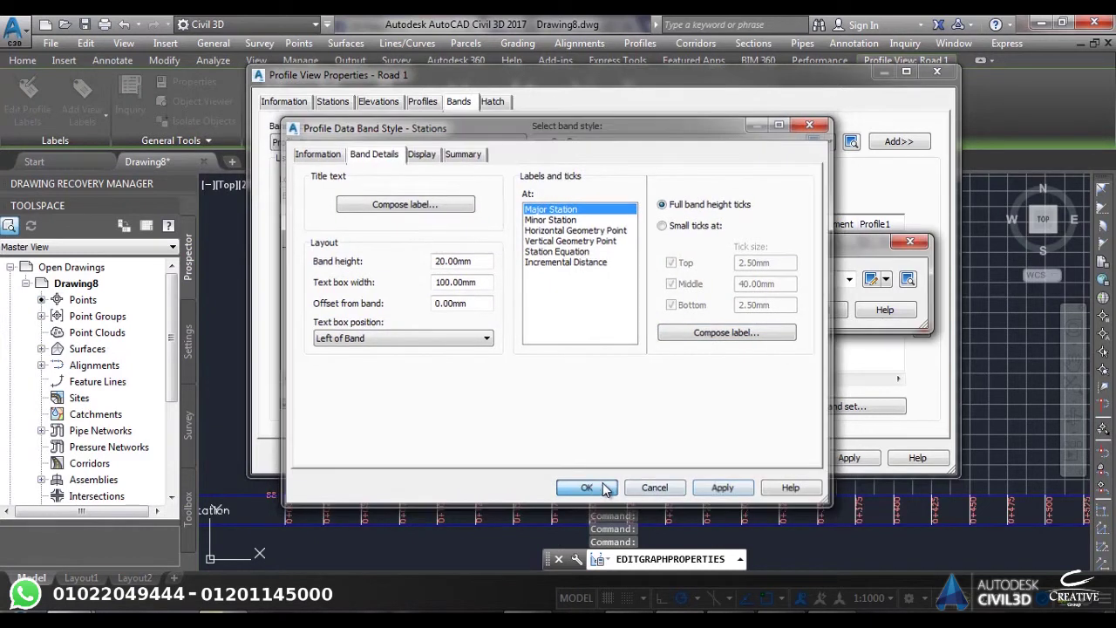
left_click(747, 309)
left_click(849, 457)
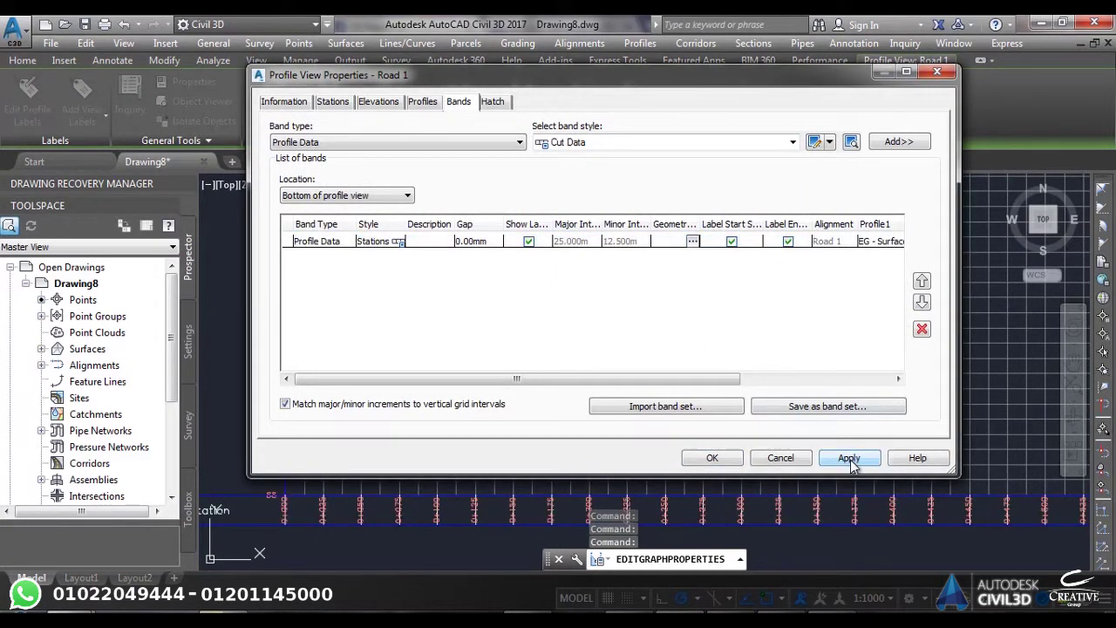
left_click(713, 457)
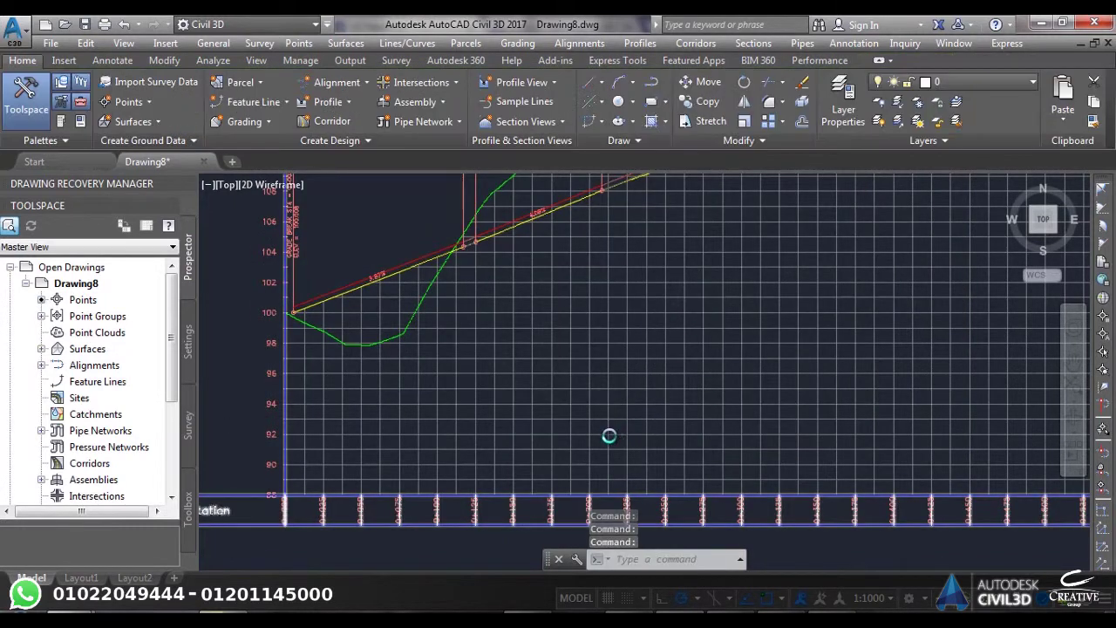
Examine the Stations band along the Road 1 profile view, checking the station labels and the band title
scroll(563, 475, "up", 2)
scroll(563, 475, "up", 10)
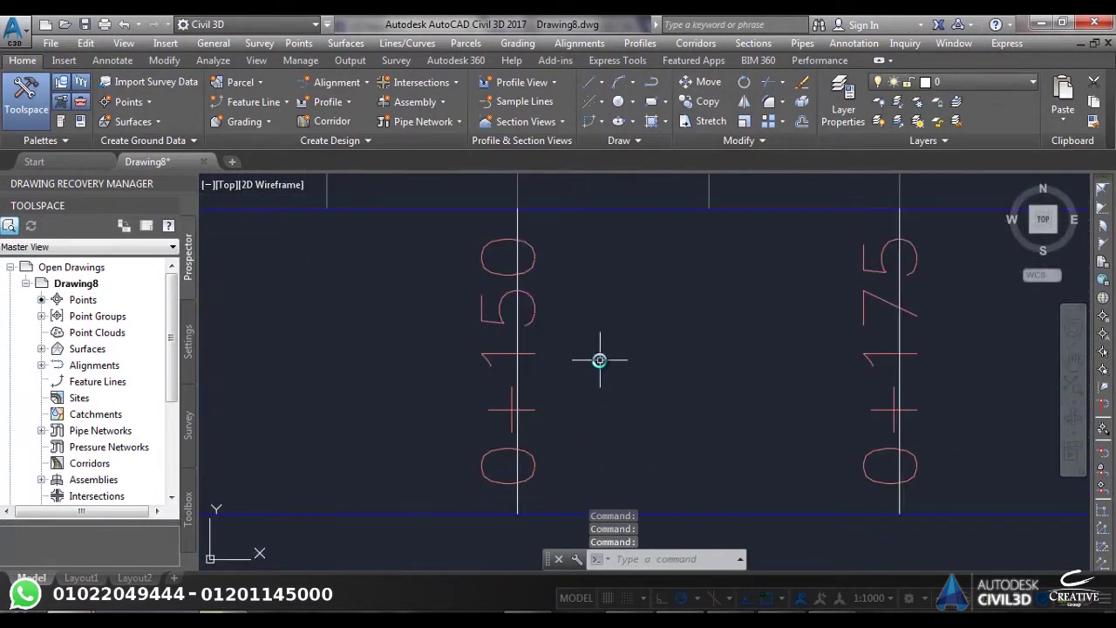
scroll(600, 362, "down", 6)
scroll(603, 358, "down", 2)
scroll(723, 365, "down", 5)
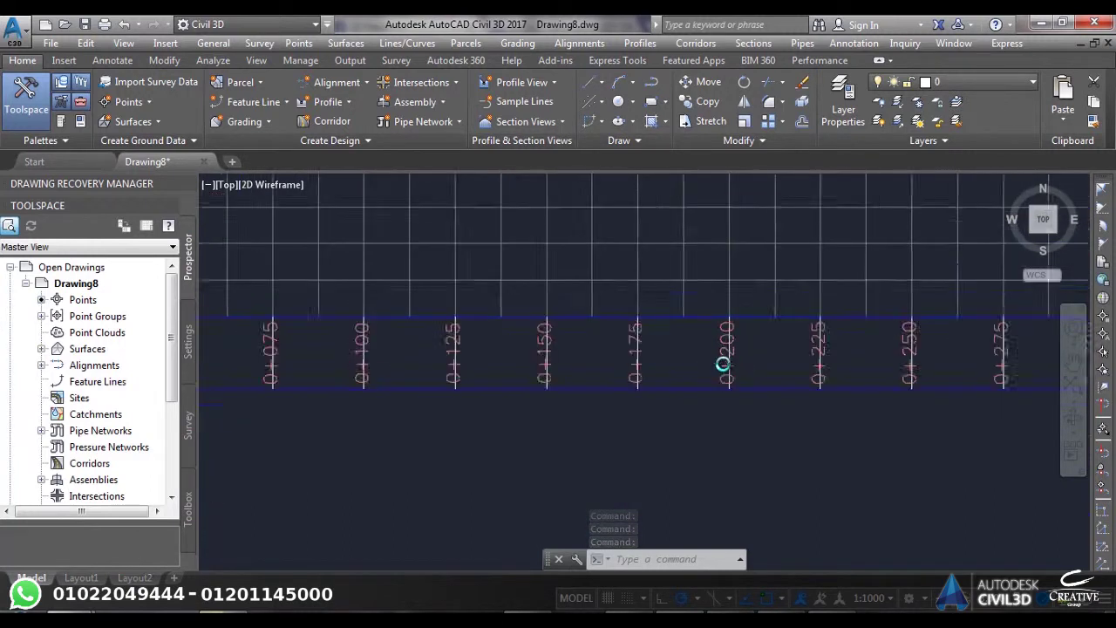
scroll(883, 378, "up", 5)
scroll(894, 311, "down", 5)
scroll(476, 308, "up", 5)
scroll(474, 308, "down", 4)
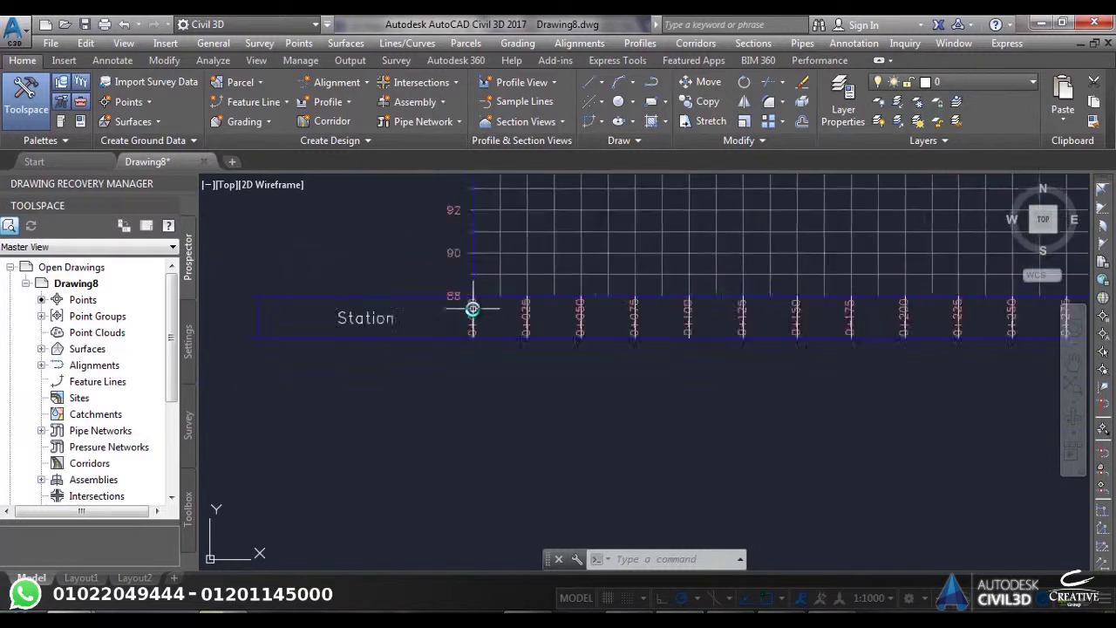
scroll(490, 312, "up", 4)
scroll(488, 309, "up", 5)
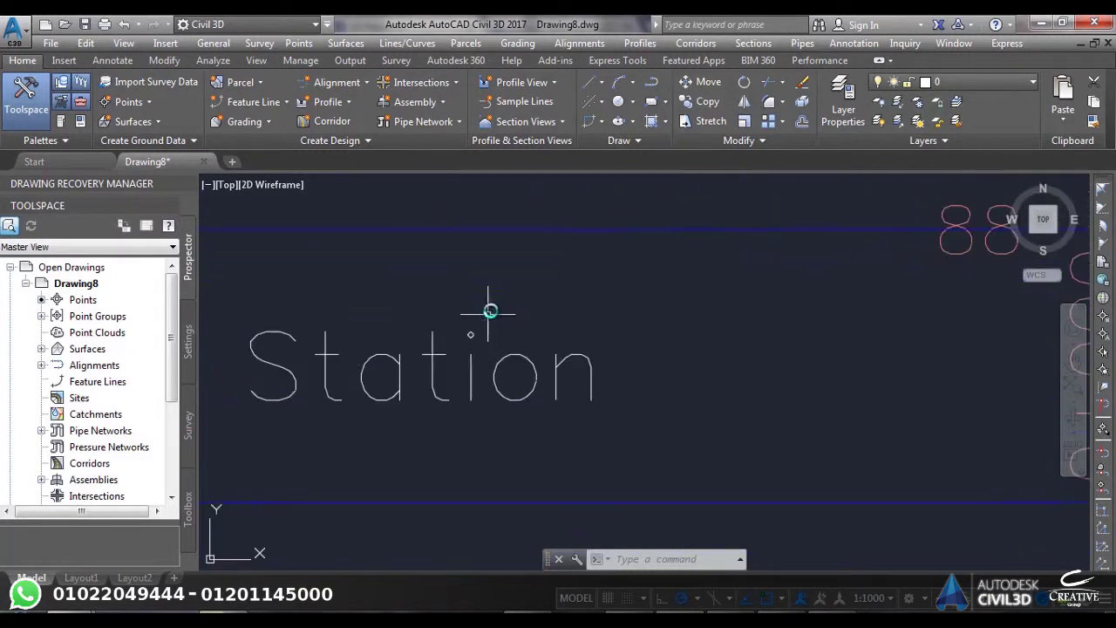
scroll(502, 320, "down", 9)
scroll(836, 390, "down", 3)
scroll(572, 386, "up", 2)
scroll(835, 371, "up", 5)
scroll(876, 375, "up", 4)
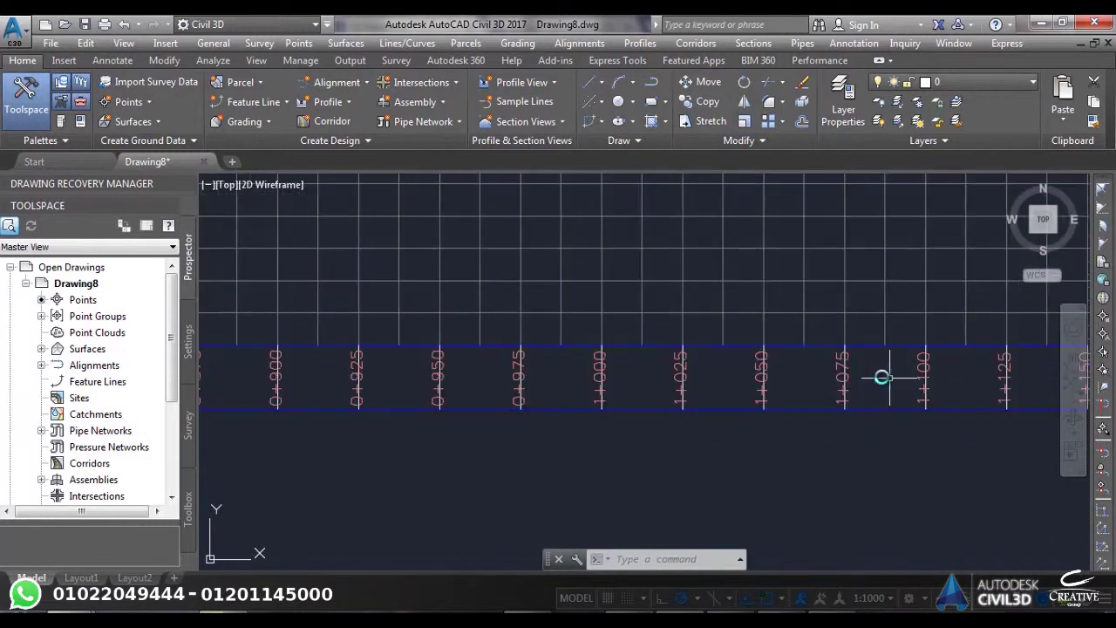
scroll(784, 374, "down", 6)
scroll(569, 367, "up", 3)
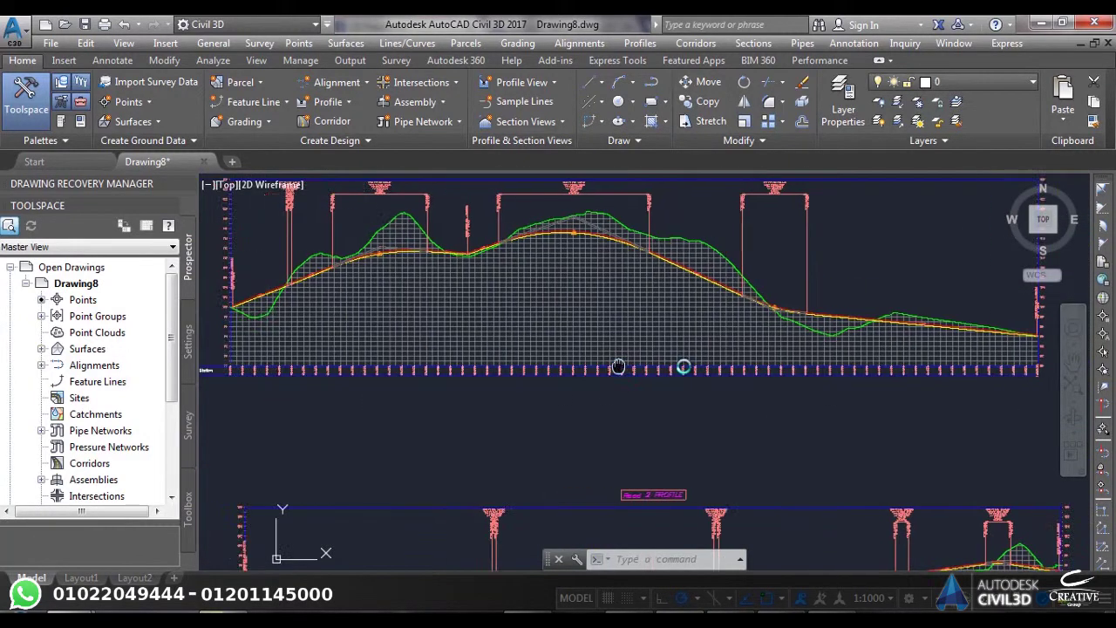
Add an Elevations and Stations profile data band below the Road 1 profile view, accepting the default geometry points to label
scroll(384, 272, "up", 3)
scroll(372, 271, "up", 5)
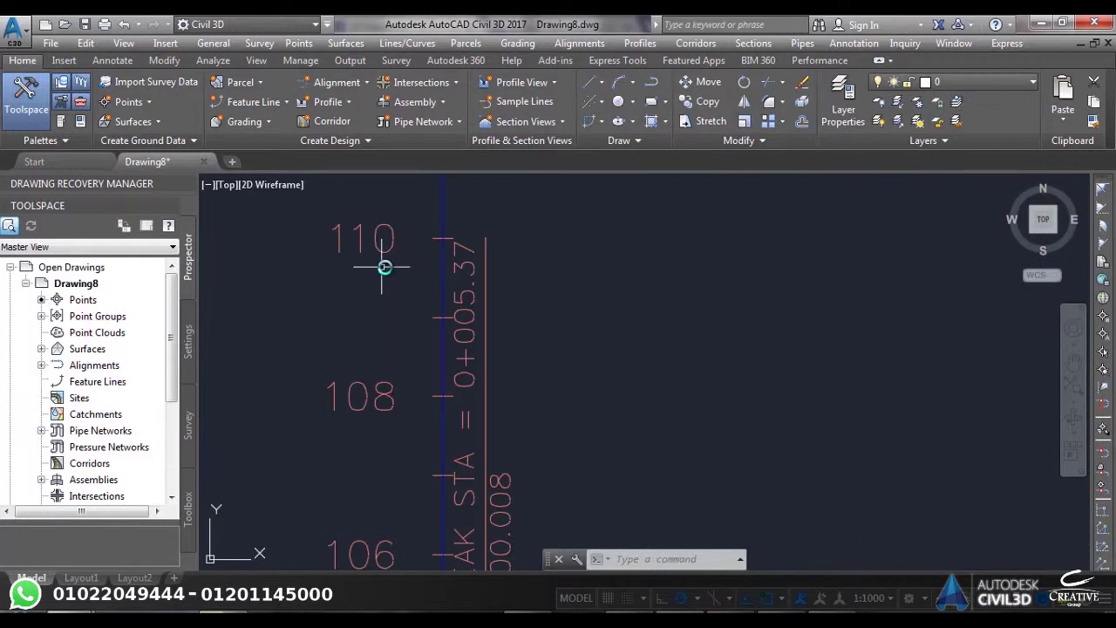
left_click(443, 288)
right_click(445, 292)
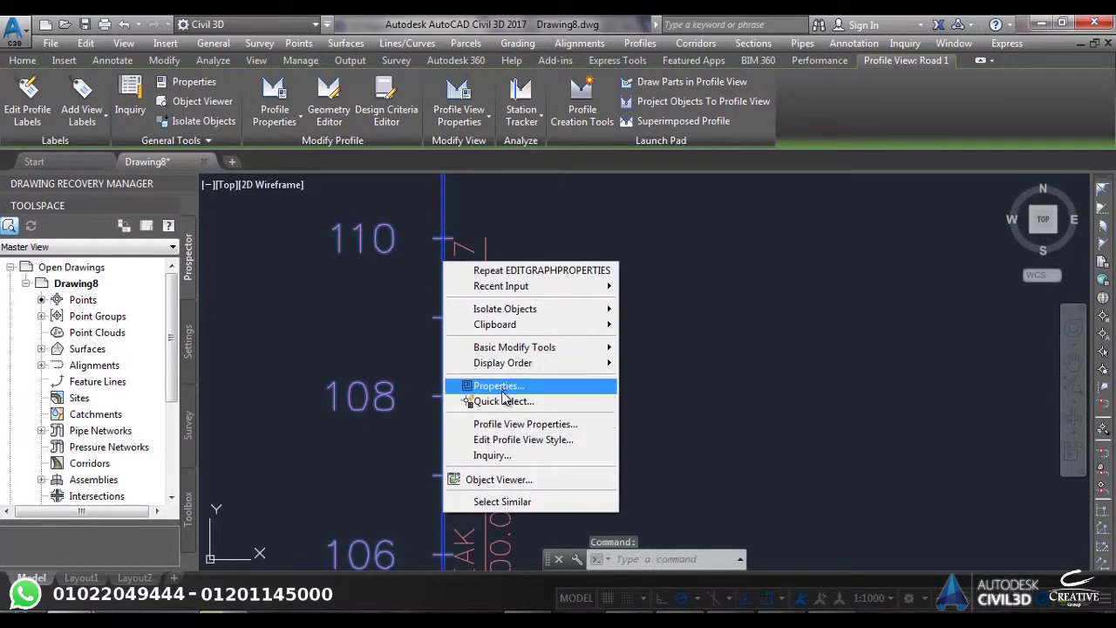
left_click(541, 425)
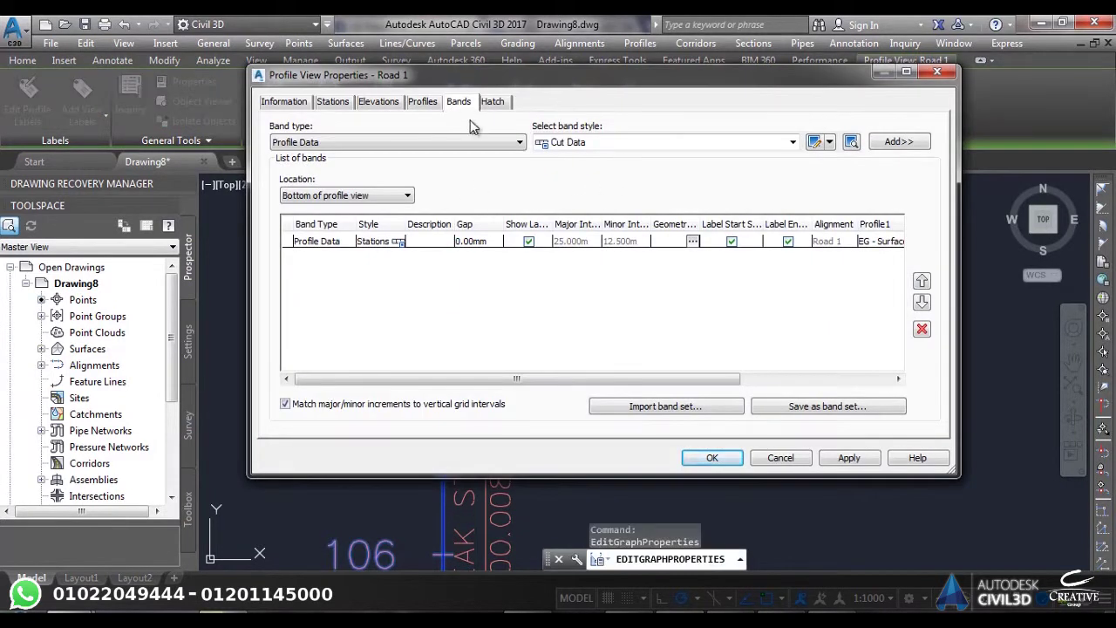
left_click(791, 142)
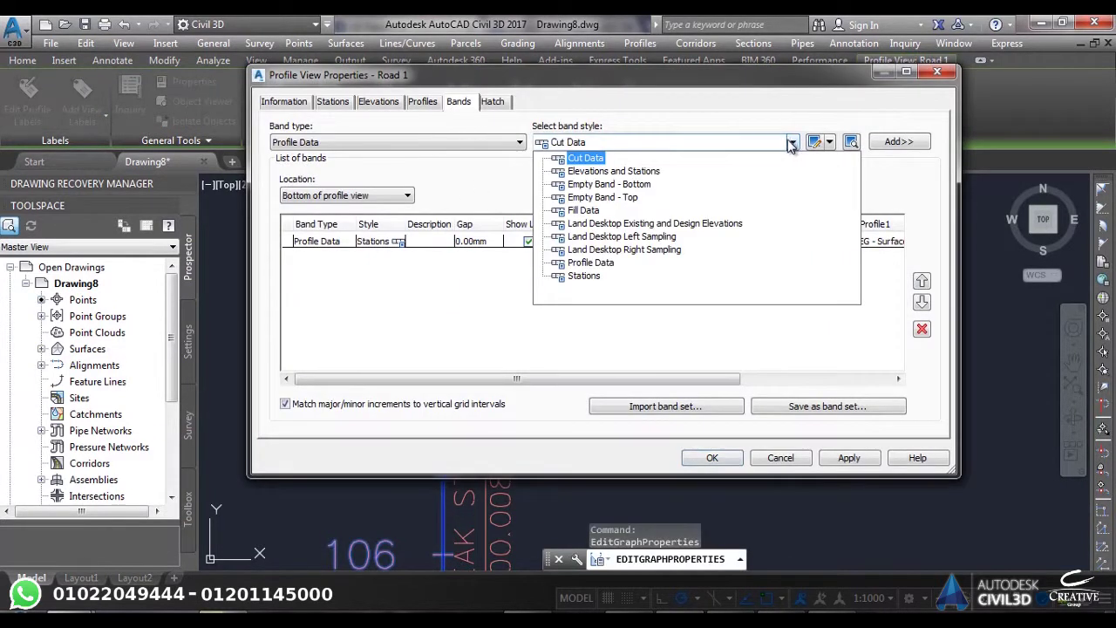
left_click(627, 171)
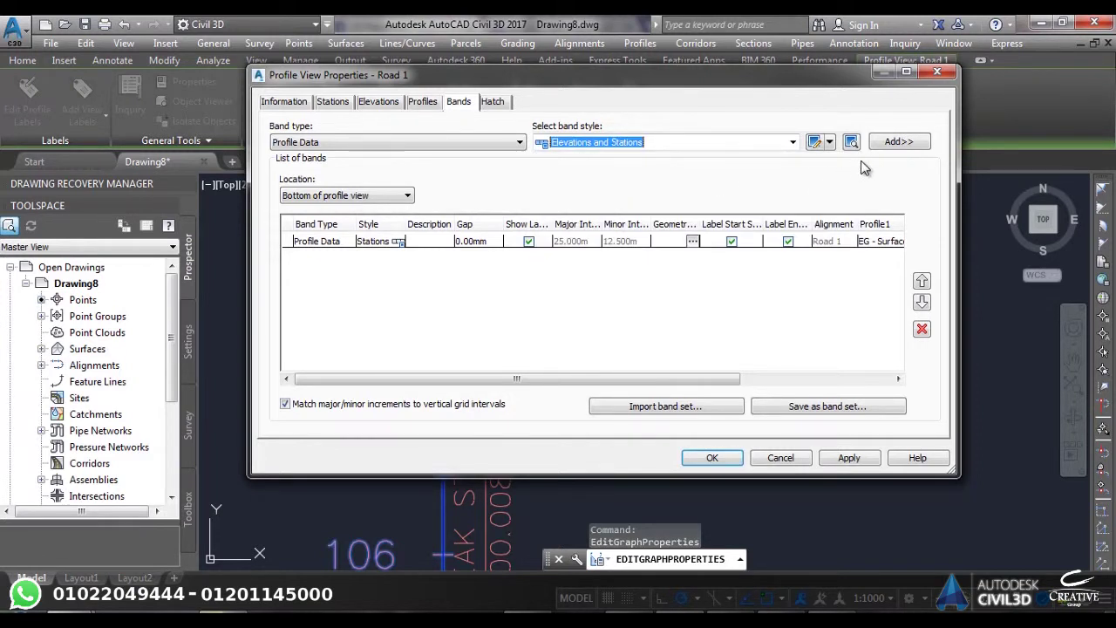
left_click(891, 144)
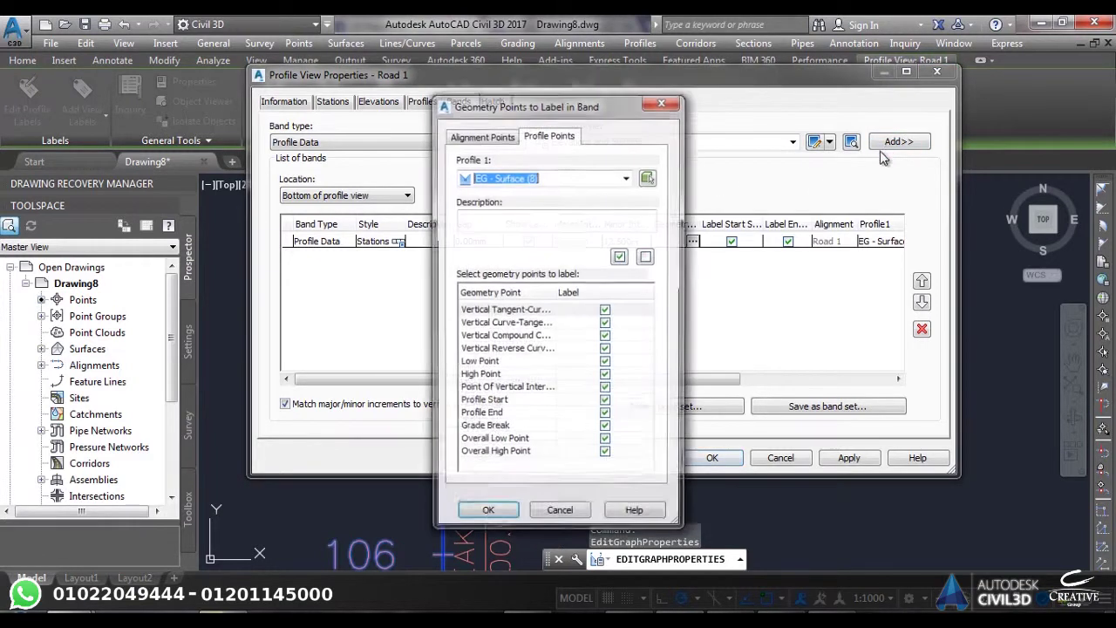
left_click(487, 515)
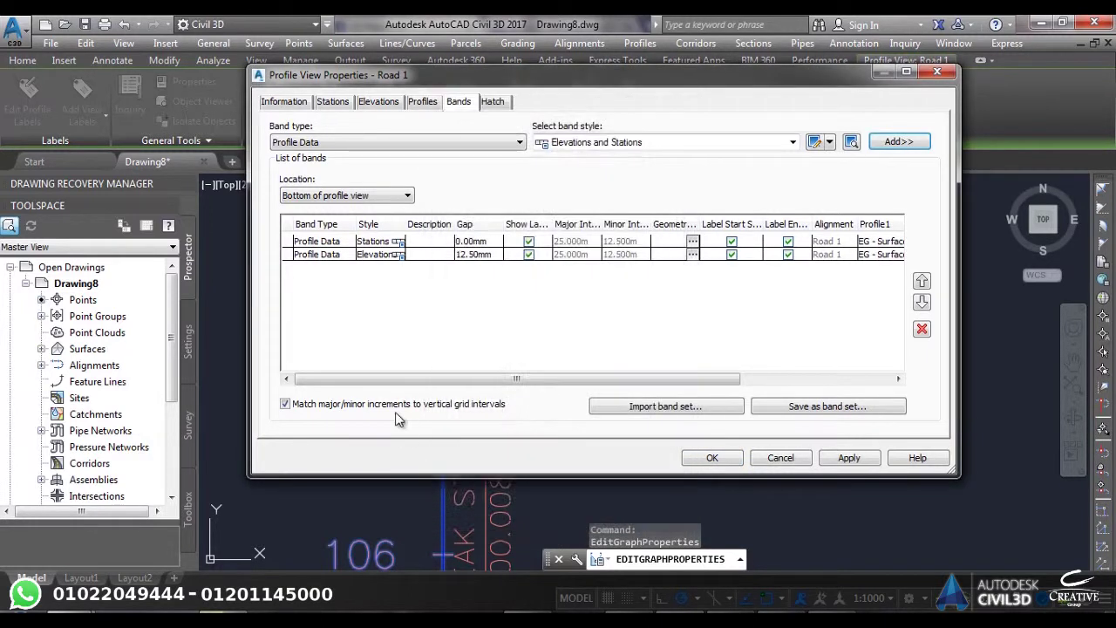
Set the gap of the Elevations and Stations band to 0 mm
left_click(485, 257)
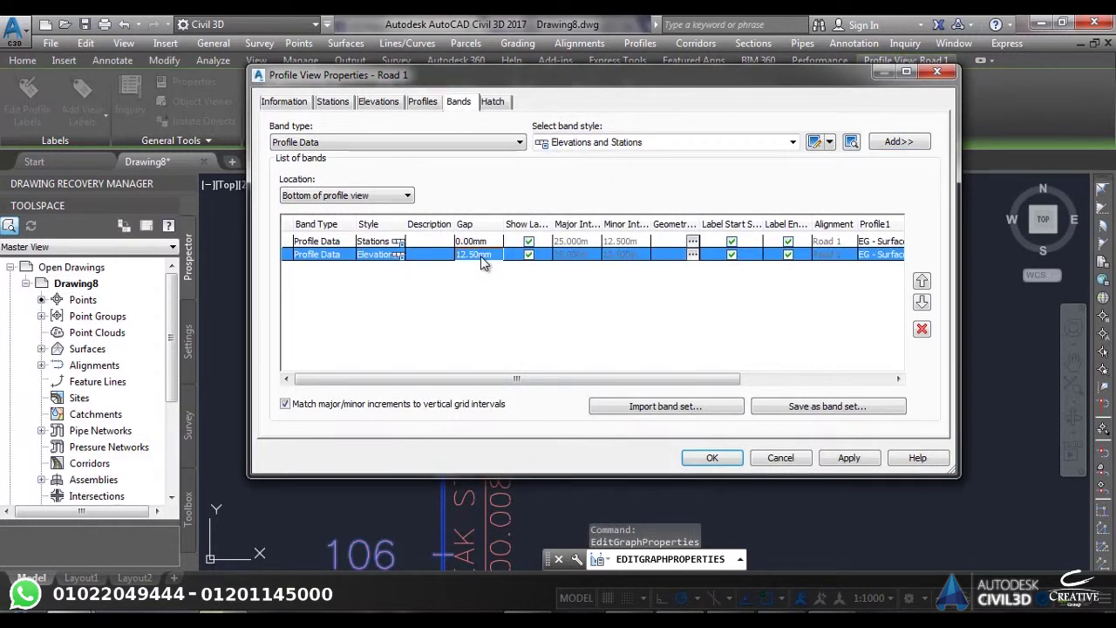
left_click(481, 255)
type("0")
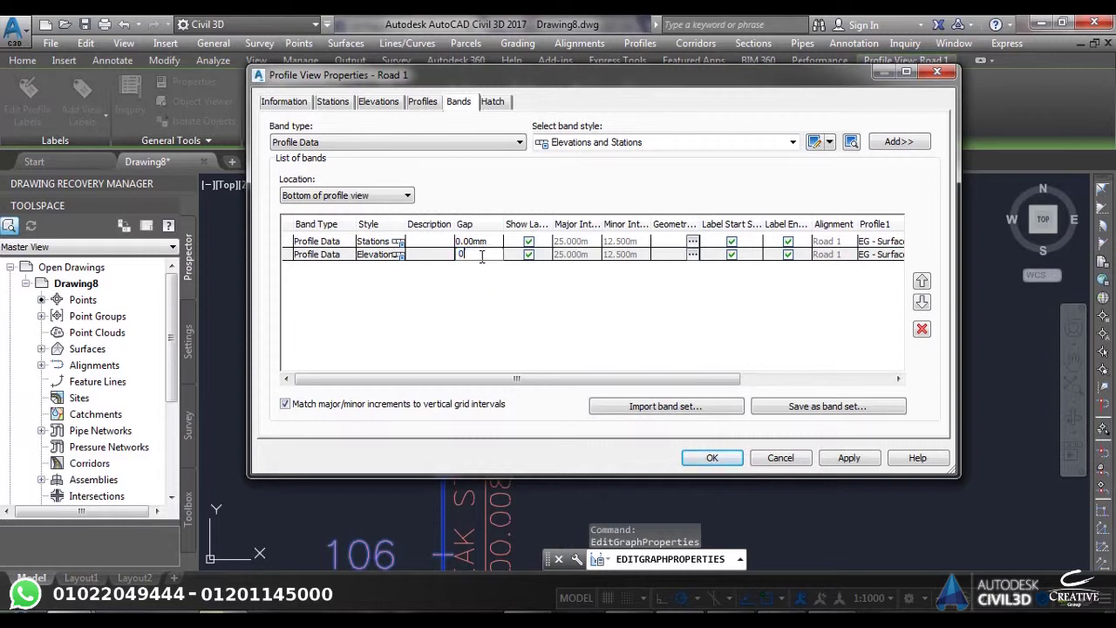
Edit the Elevations and Stations band style and set its text box width to 100 mm
left_click(399, 256)
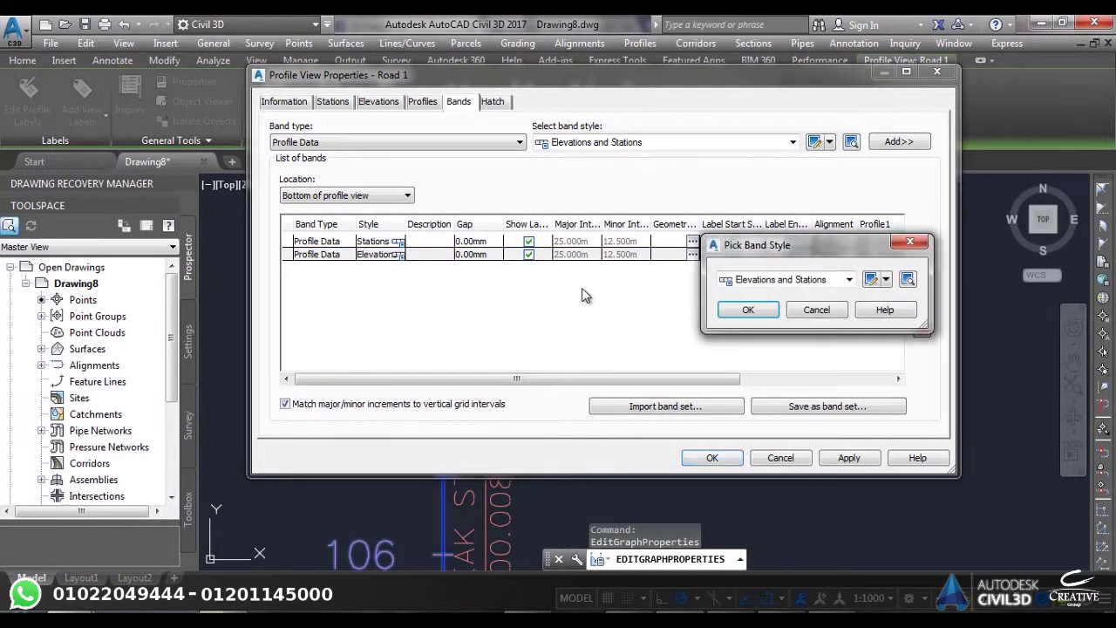
left_click(885, 281)
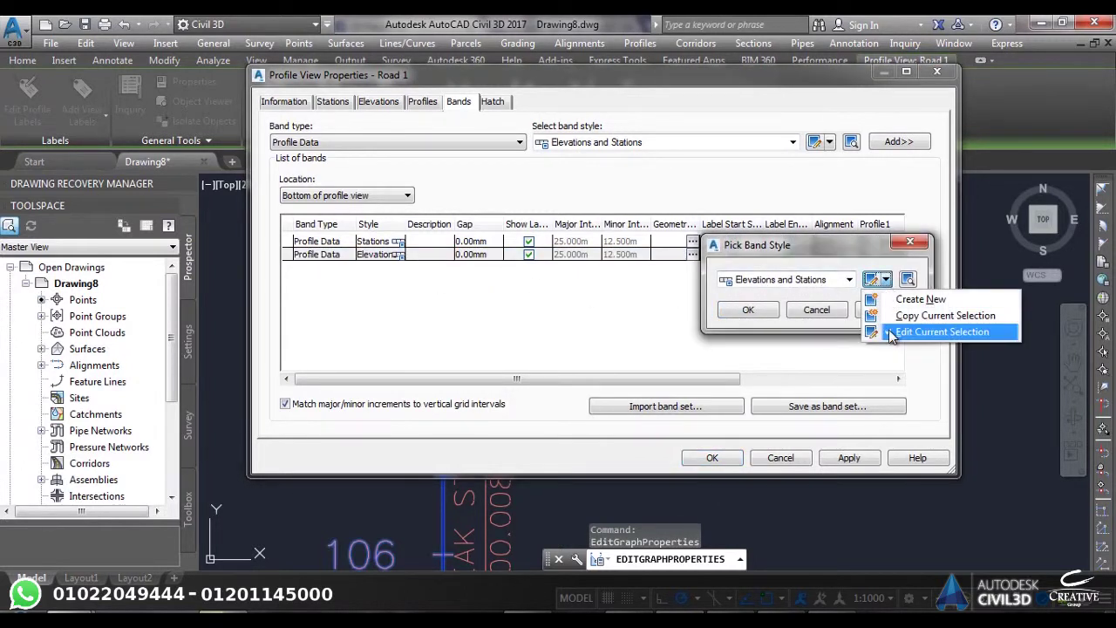
left_click(868, 332)
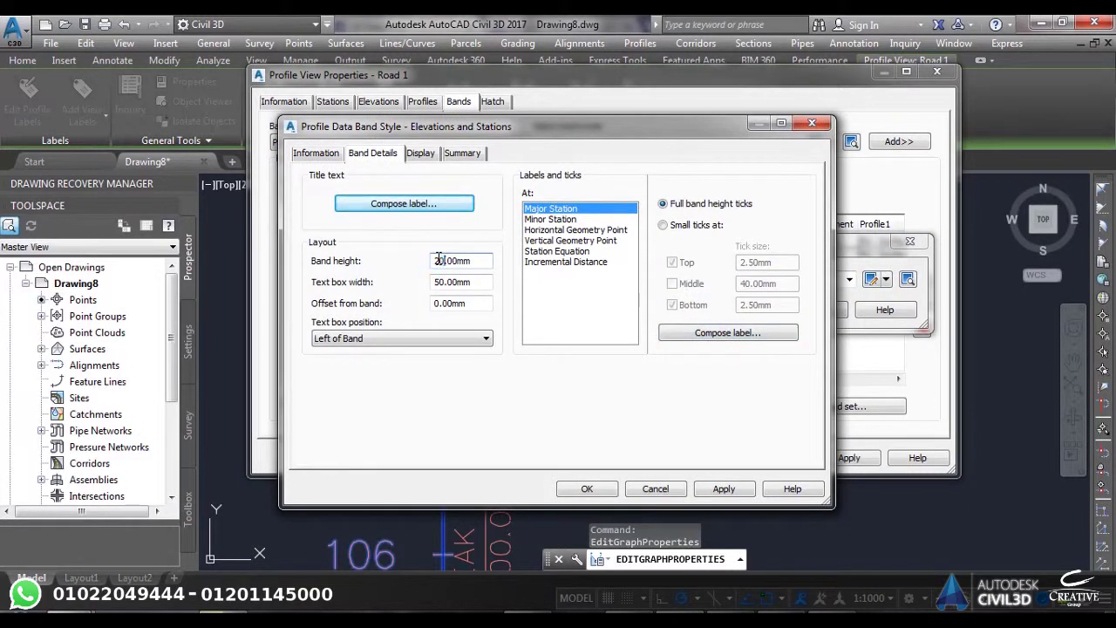
left_click(432, 281)
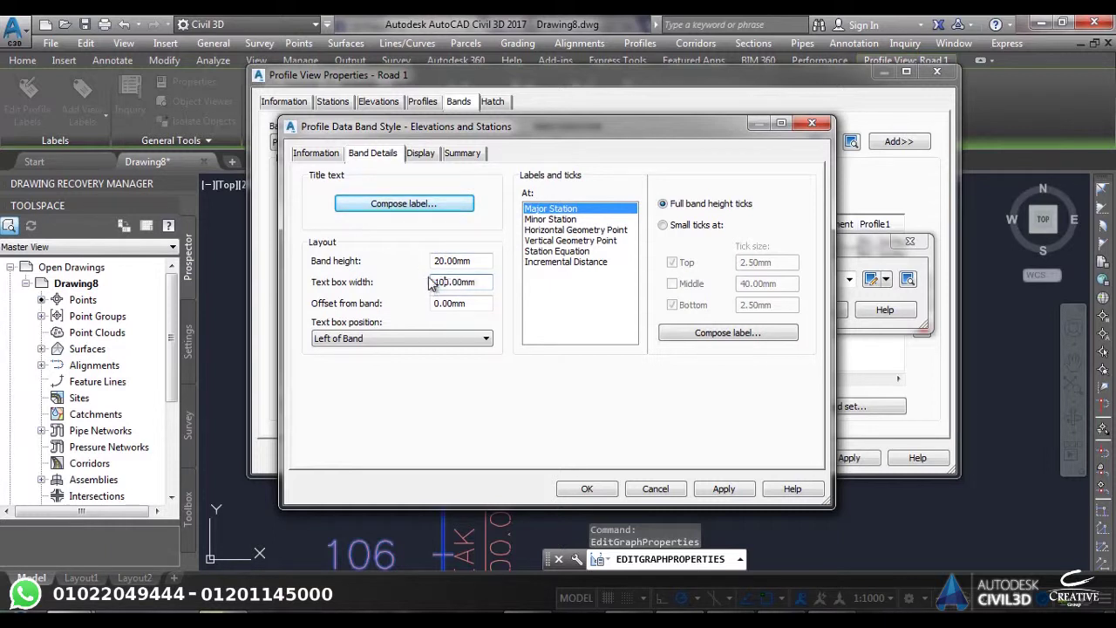
left_click(421, 154)
left_click(439, 261)
left_click(436, 275)
left_click(355, 155)
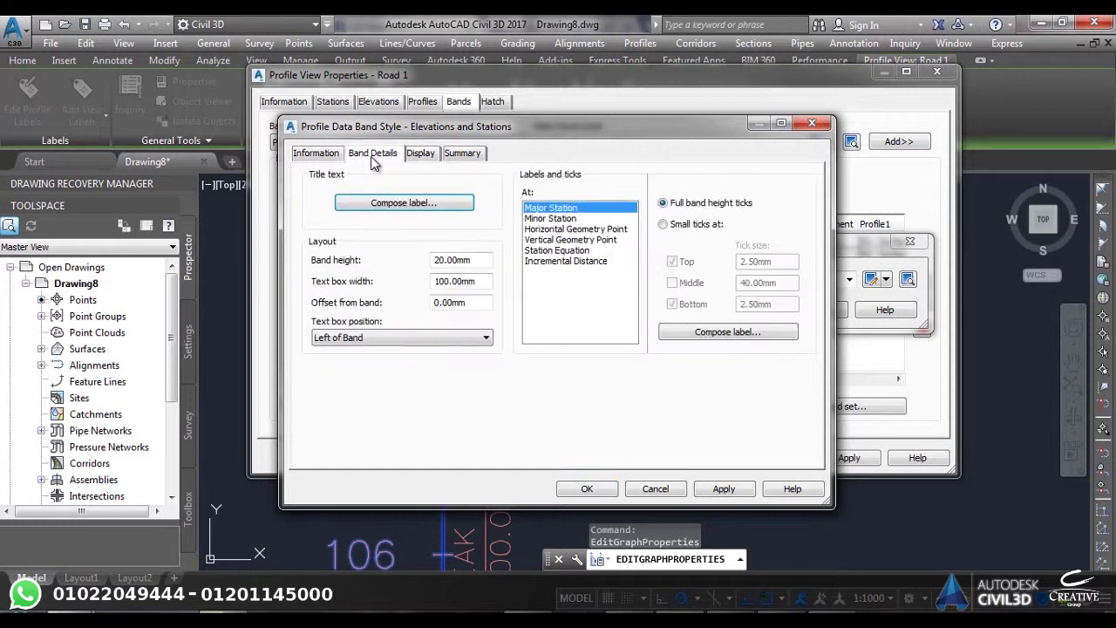
Centre the band title text in its box, with anchor point Middle Center and attachment Middle center
left_click(429, 203)
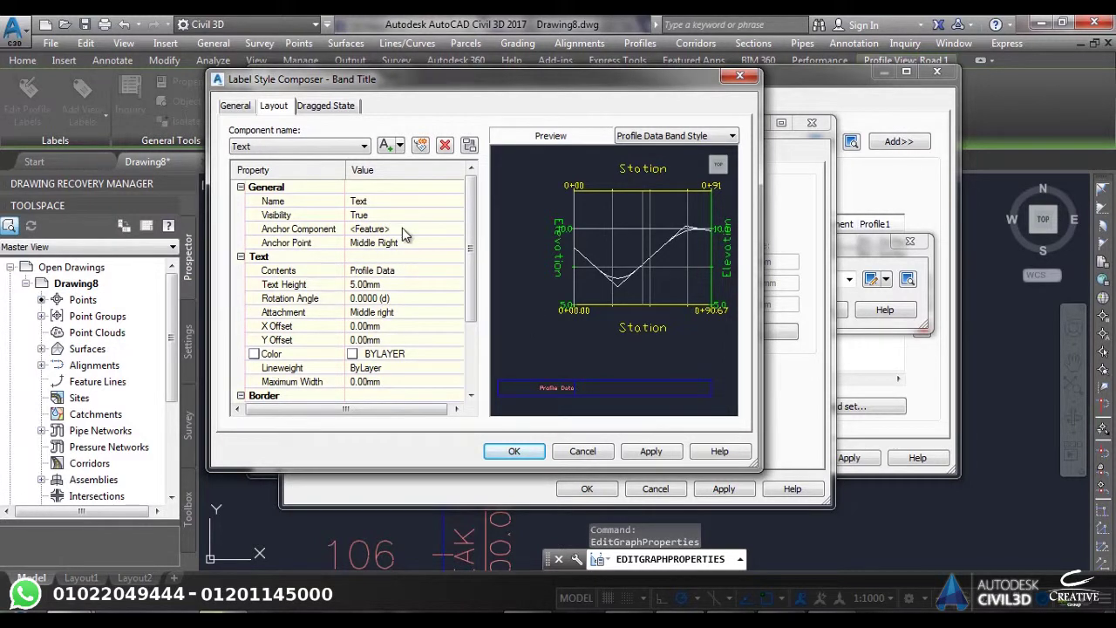
left_click(410, 242)
left_click(414, 244)
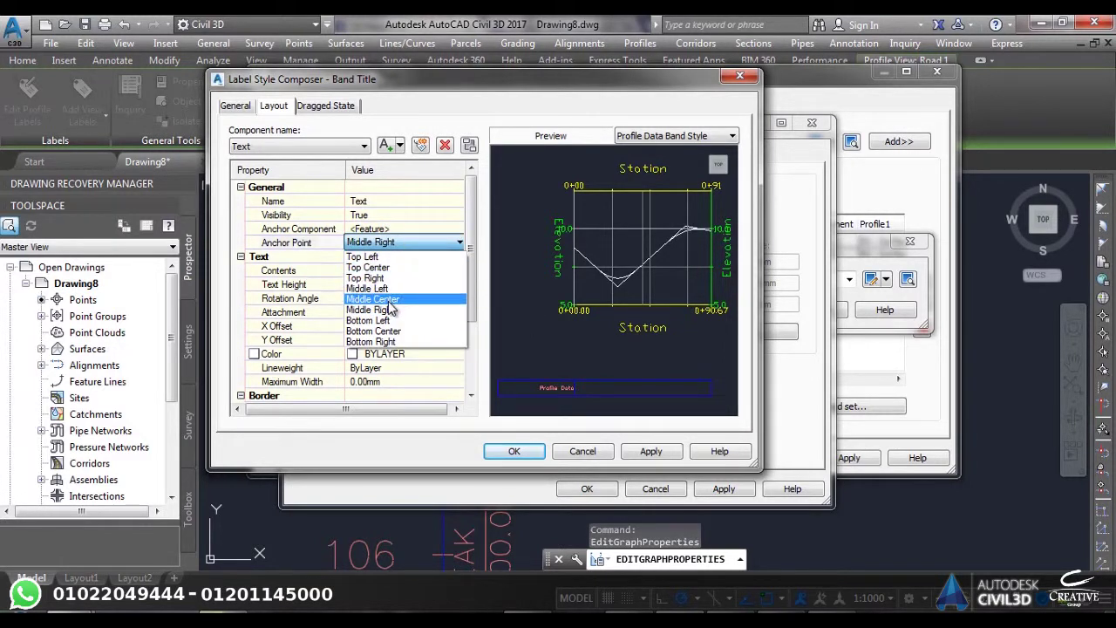
left_click(391, 299)
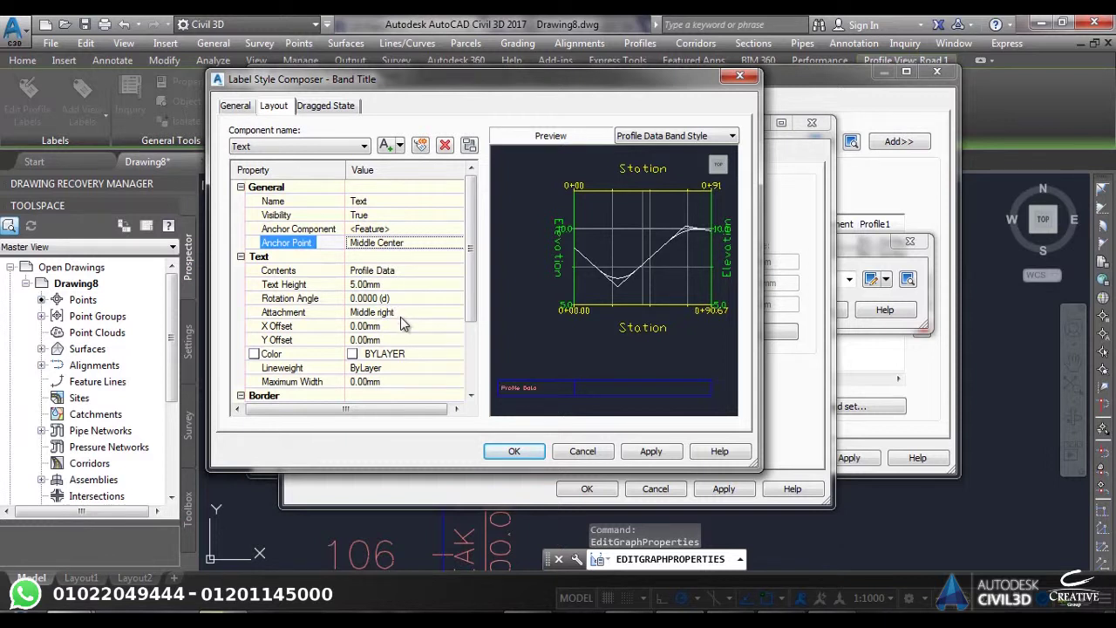
left_click(408, 314)
left_click(411, 313)
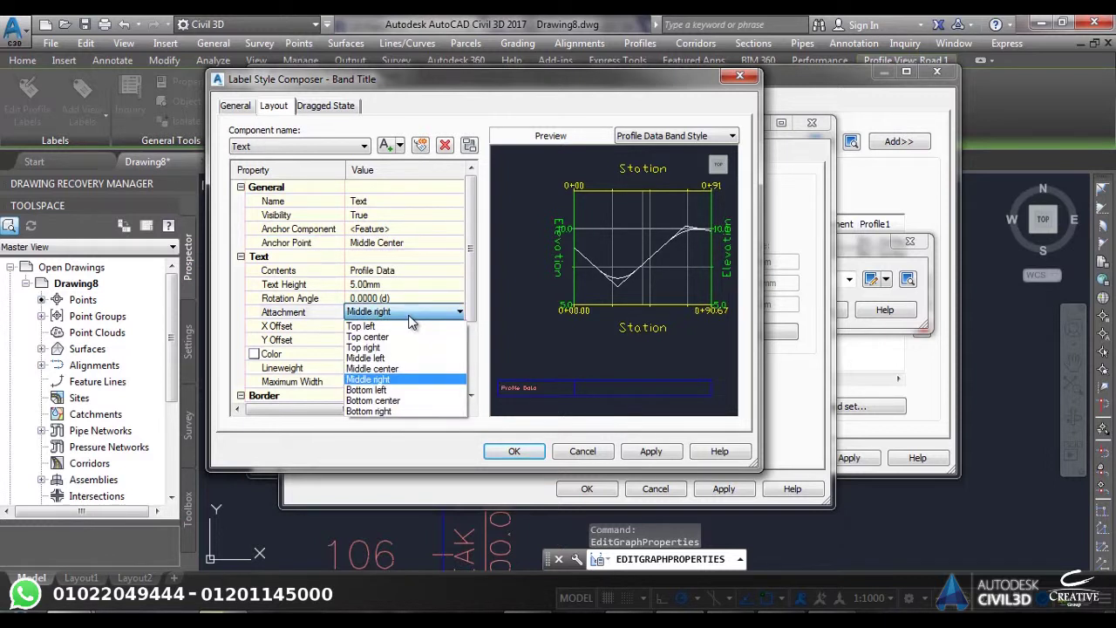
left_click(397, 369)
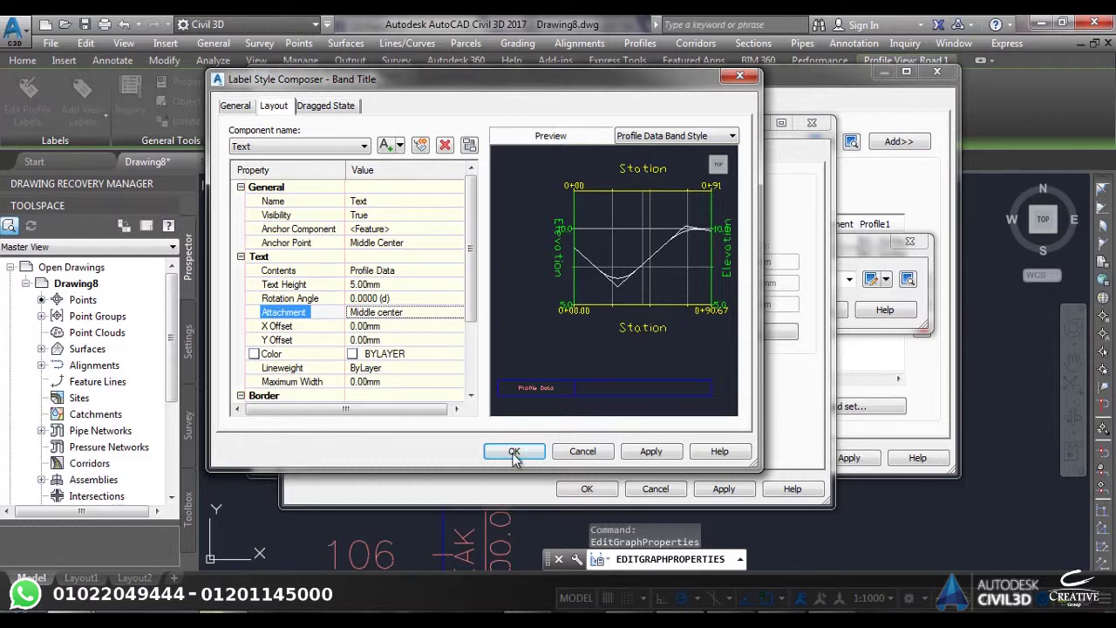
left_click(648, 452)
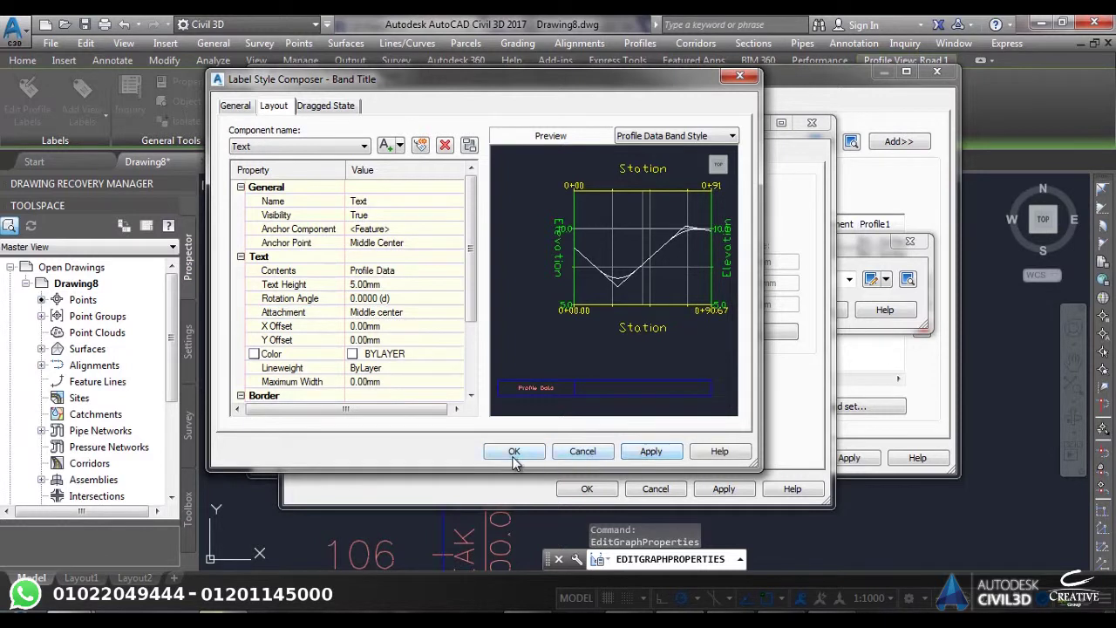
Replace the band title's contents with "Elevation" and accept the title label
left_click(457, 270)
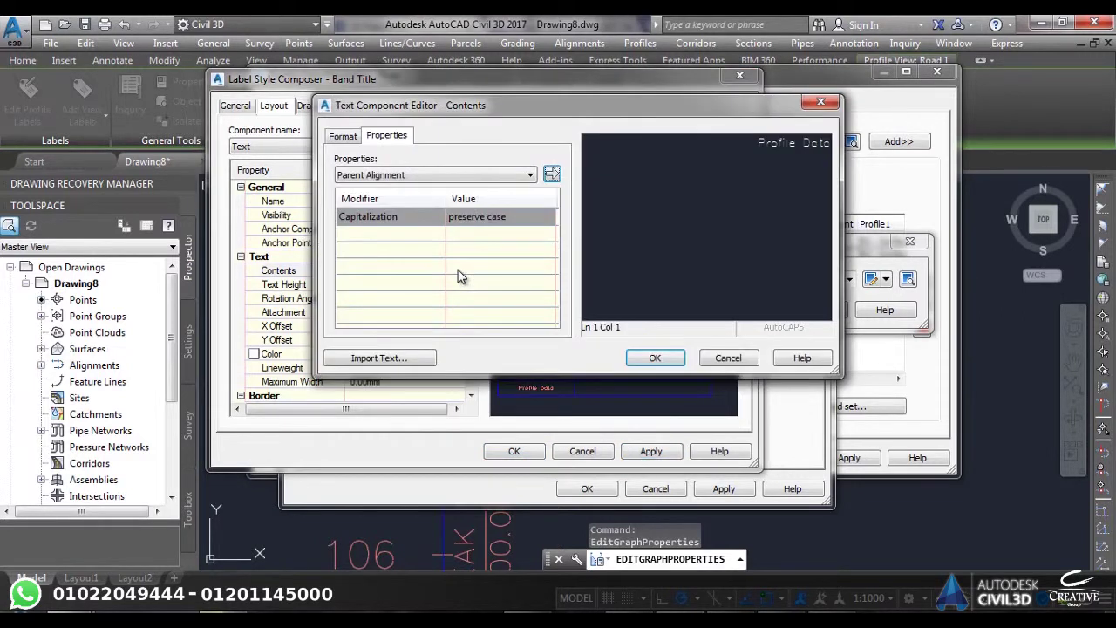
left_click(722, 155)
key("Delete")
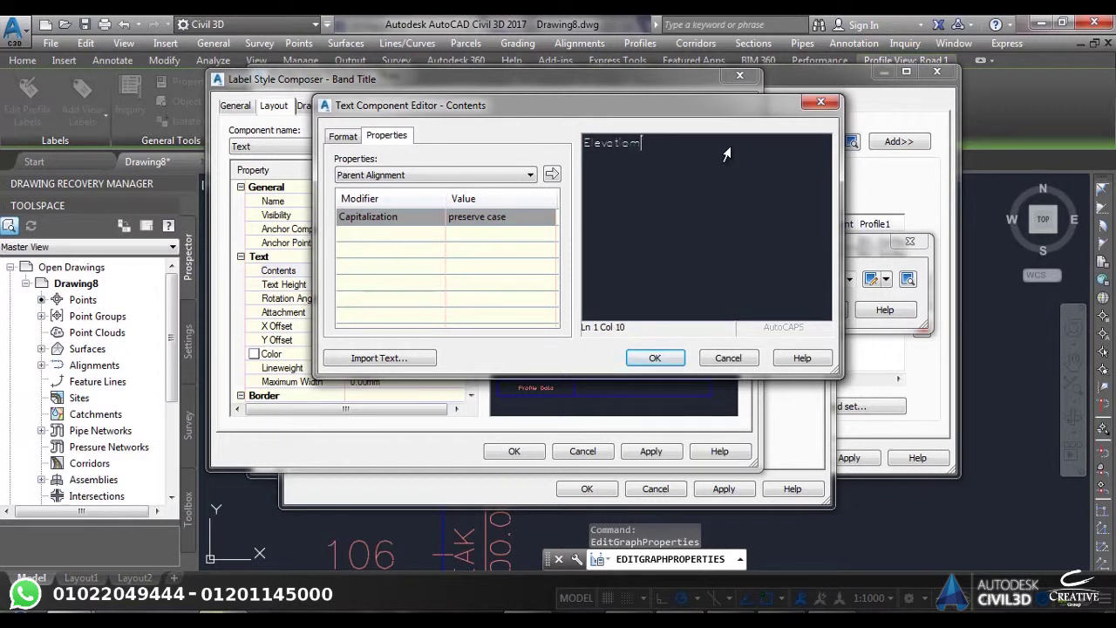
left_click(669, 360)
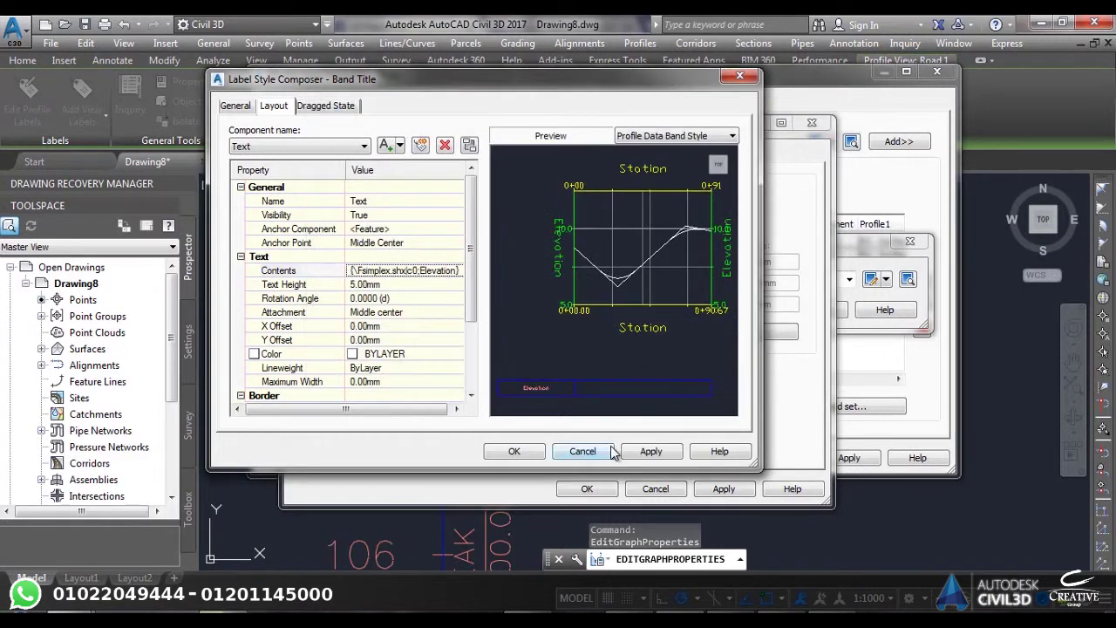
left_click(649, 451)
left_click(514, 450)
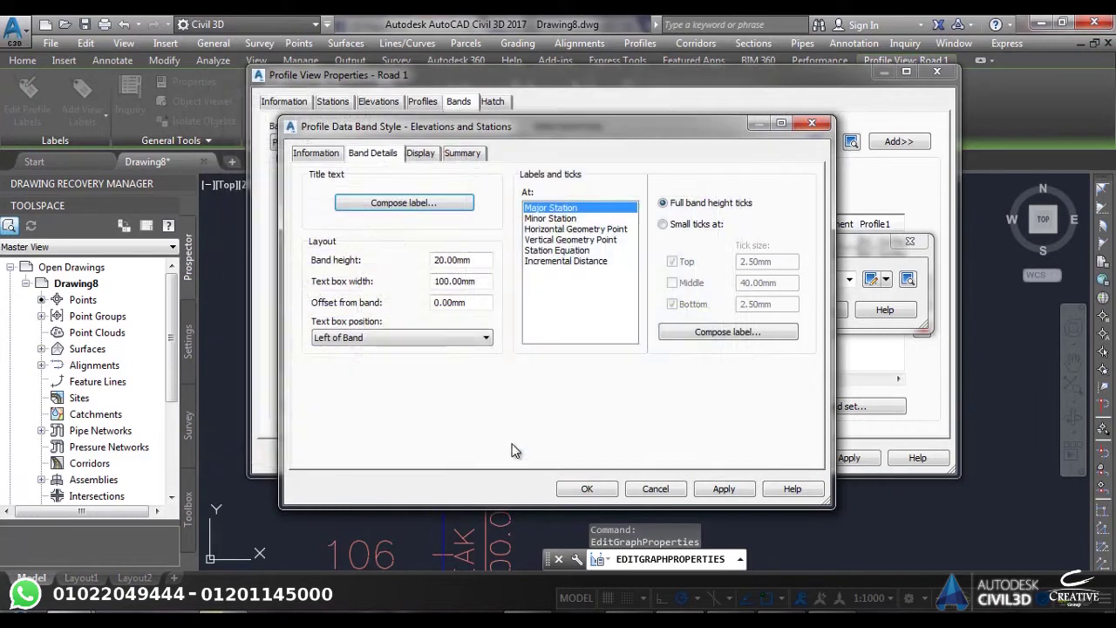
Set the Major Station label's Station Value component to anchor point Band Middle and attachment Middle center
left_click(736, 335)
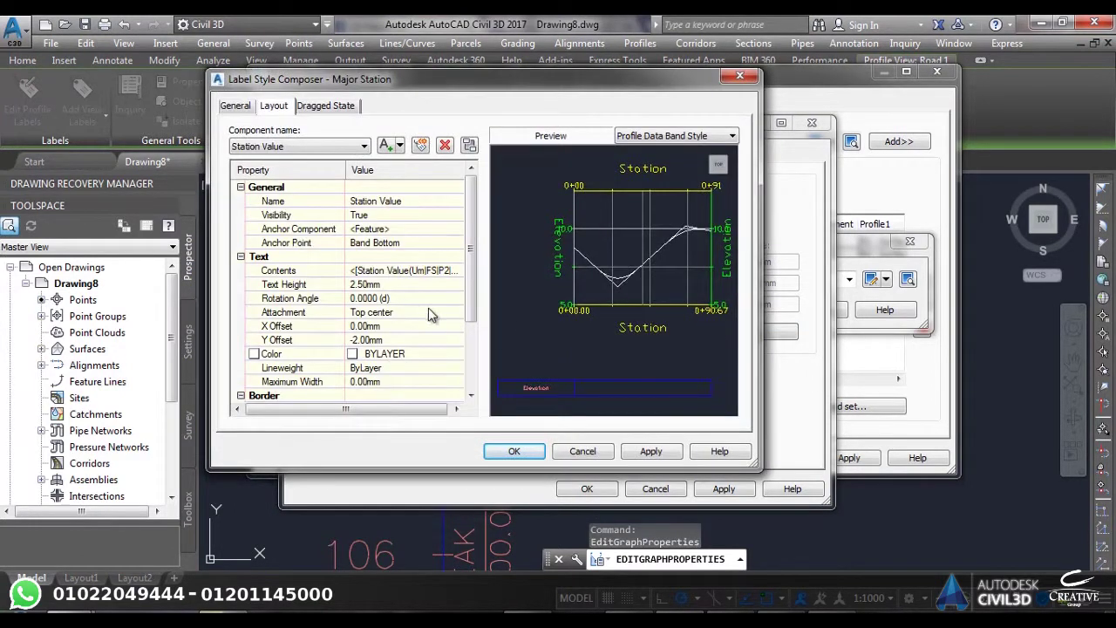
left_click(403, 243)
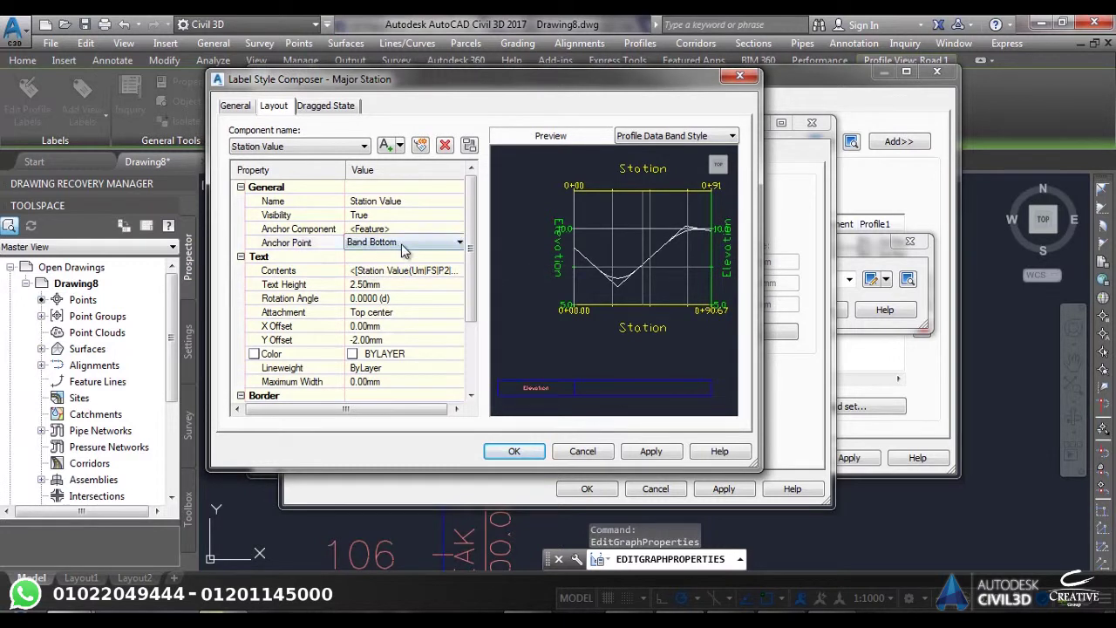
left_click(400, 267)
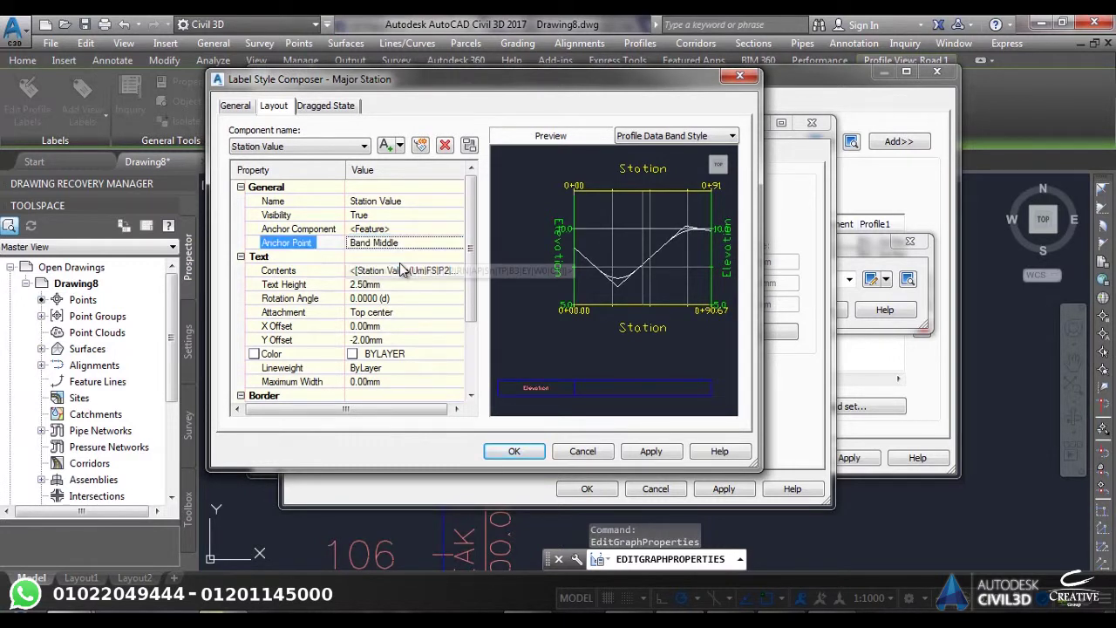
left_click(418, 312)
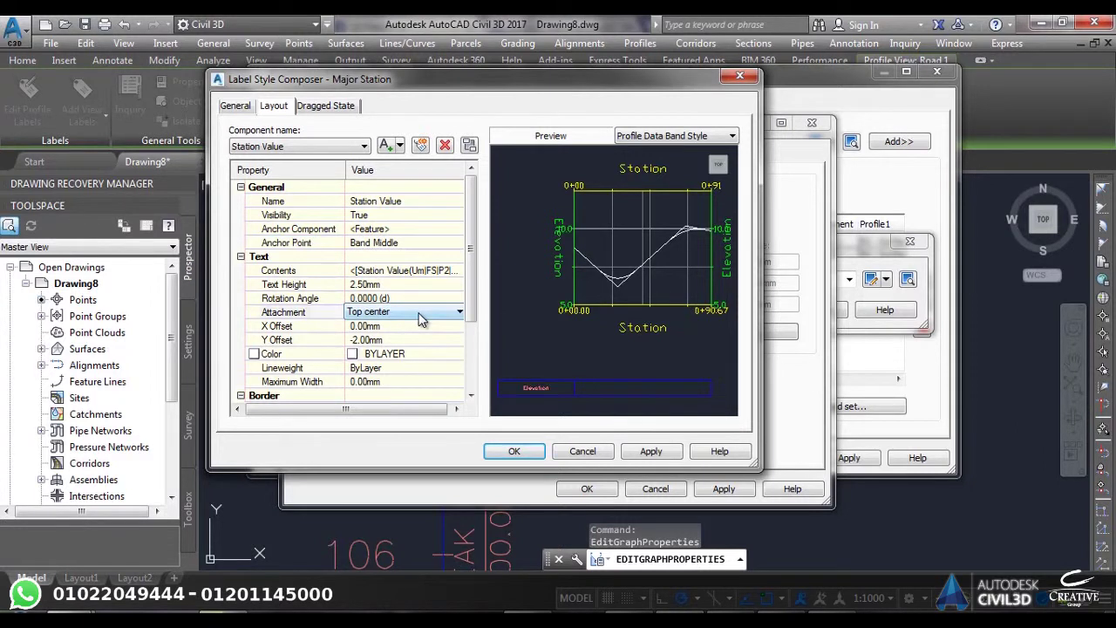
left_click(418, 312)
left_click(407, 369)
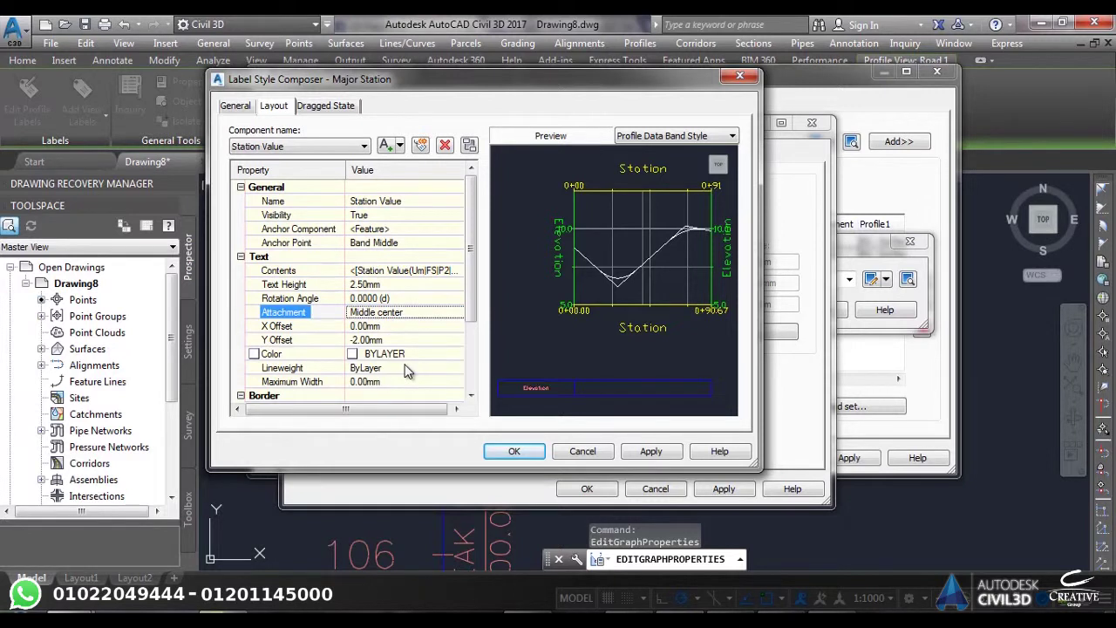
Replace the Station Value component's contents with the Profile1 Elevation property in metres at 0.01 precision, and accept the Major Station label
left_click(462, 272)
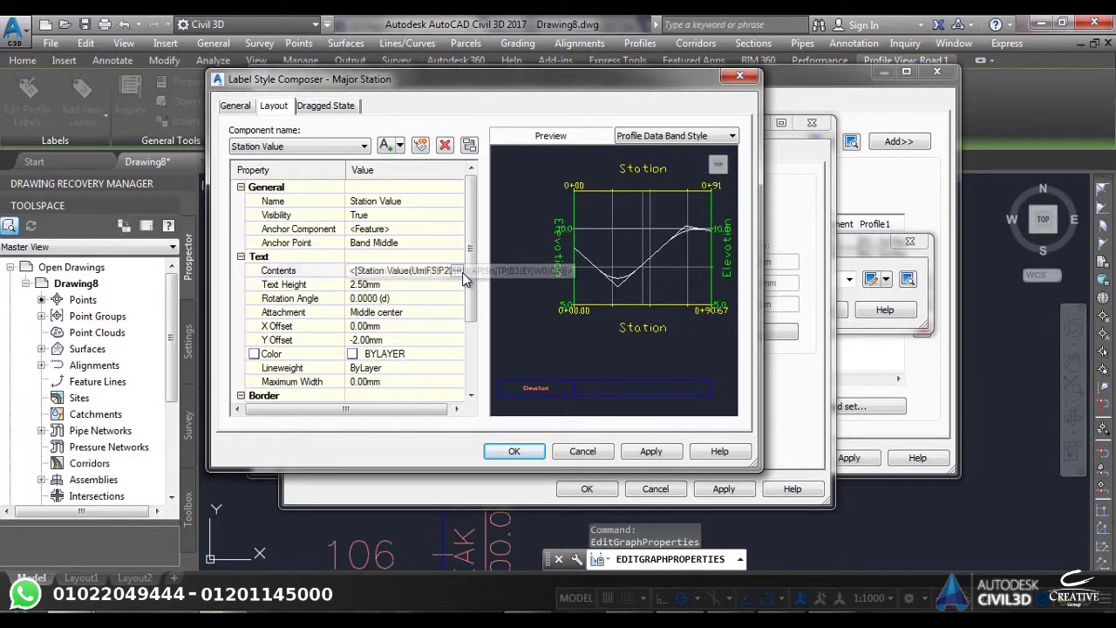
left_click(462, 272)
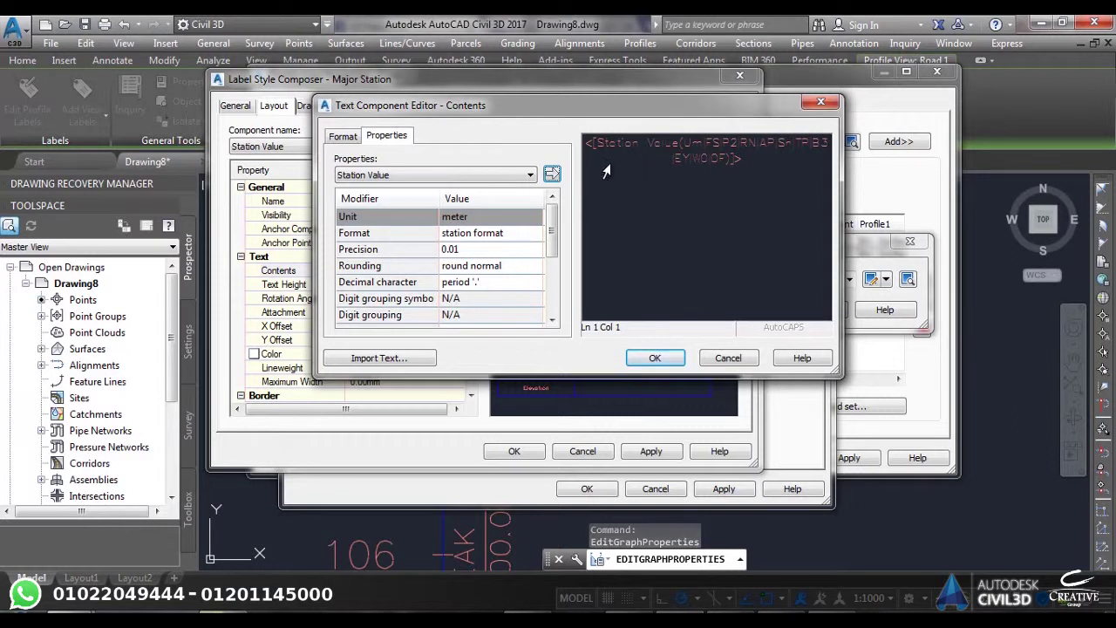
triple_click(606, 171)
left_click(523, 176)
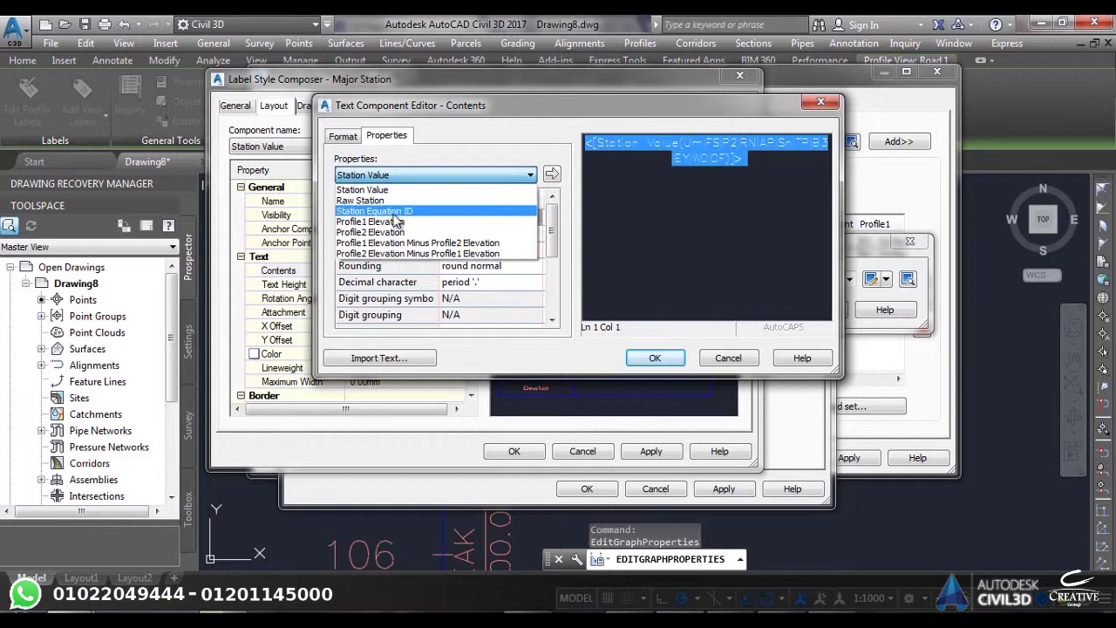
key("Down")
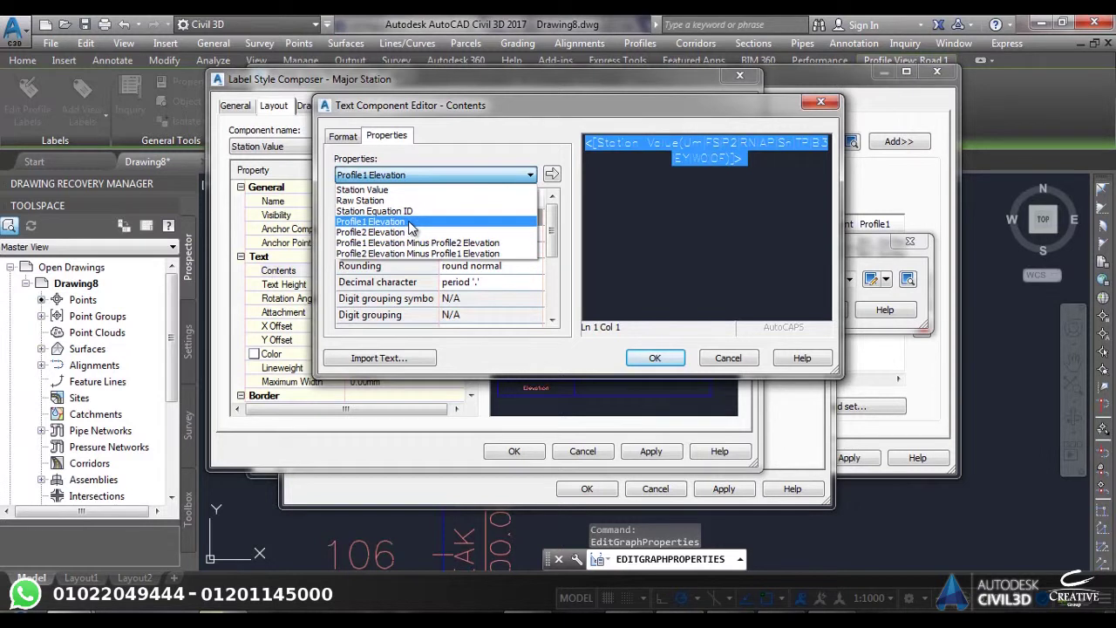
left_click(413, 222)
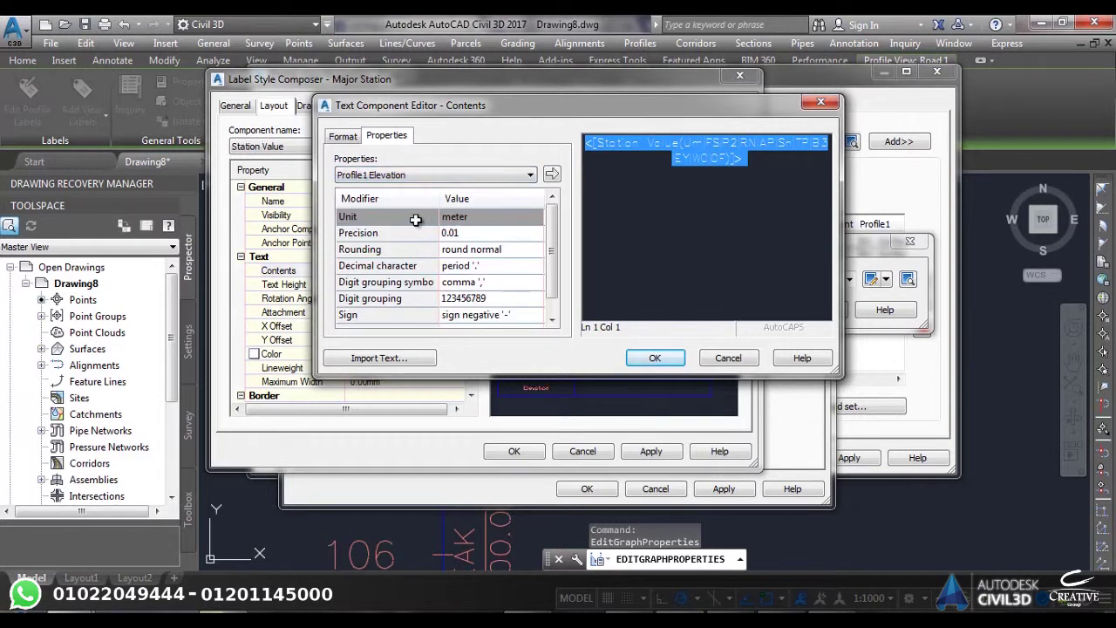
left_click(552, 175)
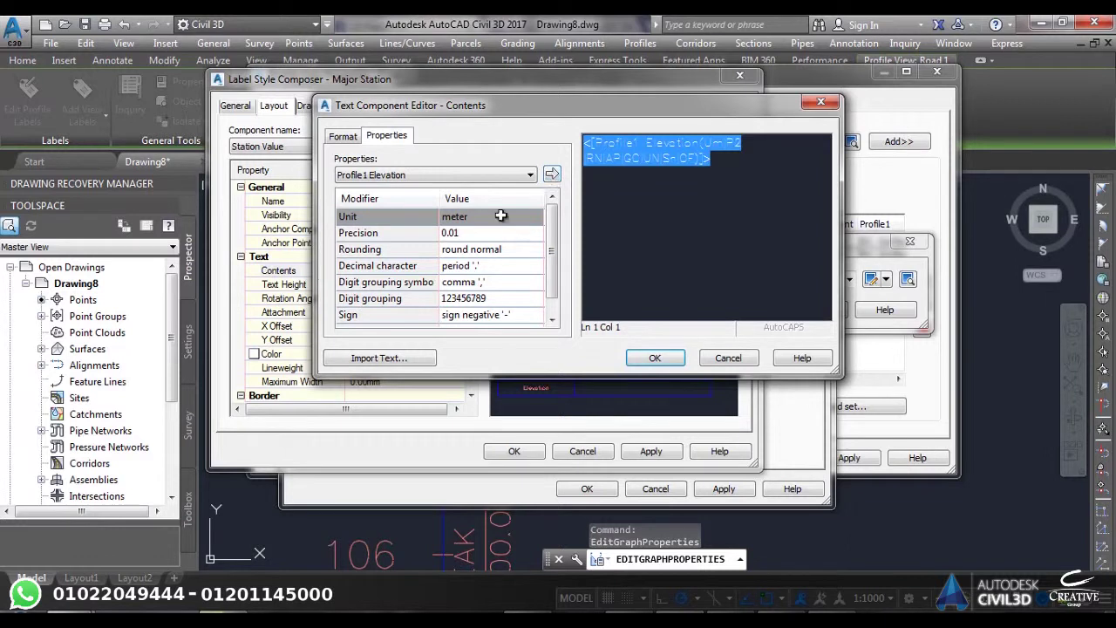
mouse_move(551, 252)
left_mouse_down()
mouse_move(552, 268)
mouse_move(552, 258)
left_mouse_up()
left_click(654, 358)
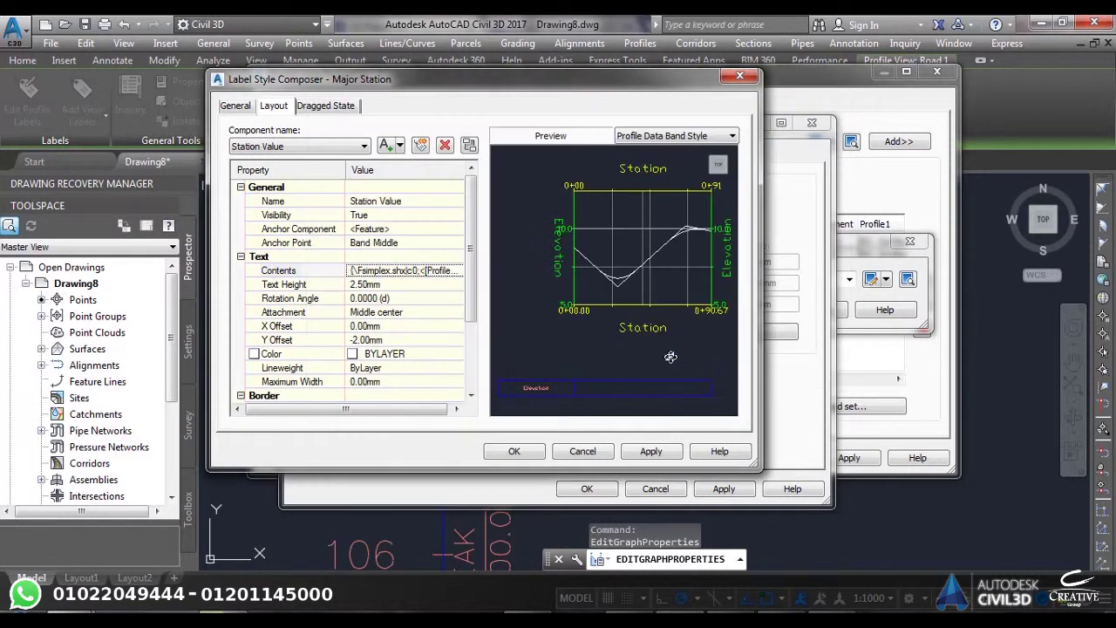
left_click(650, 453)
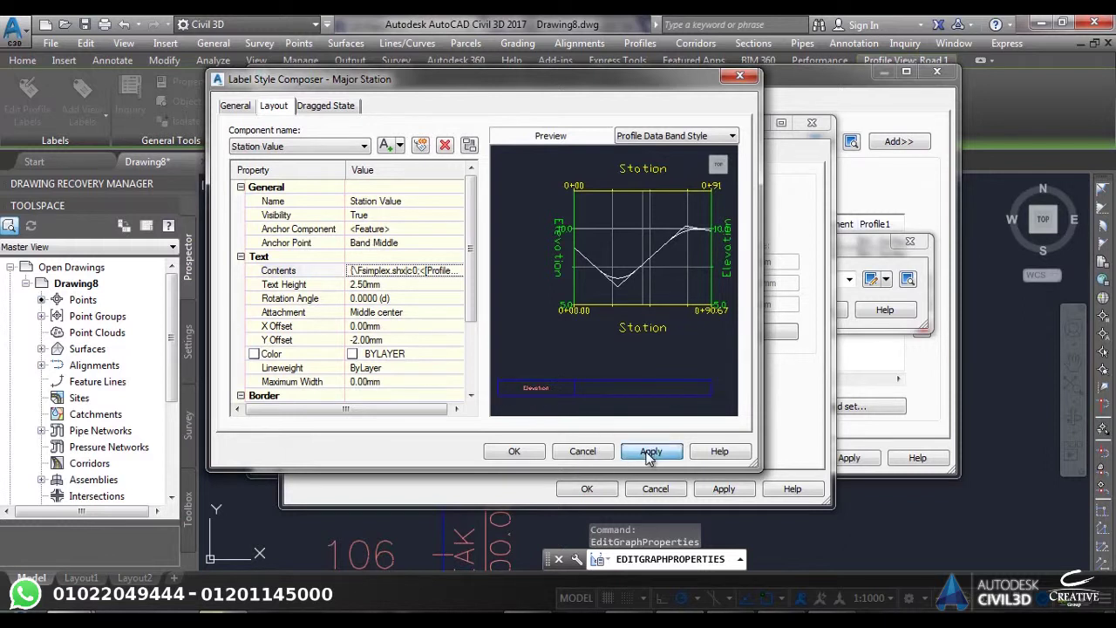
left_click(517, 451)
Use small ticks at top and bottom for the Elevations and Stations band's major stations, and accept the band style
left_click(663, 224)
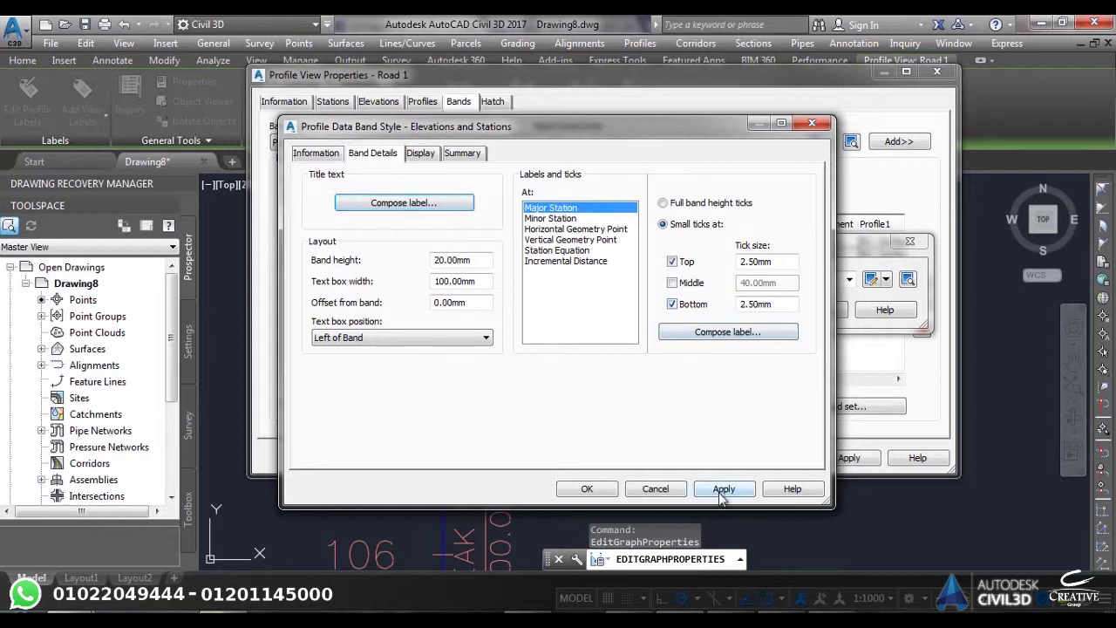
left_click(588, 489)
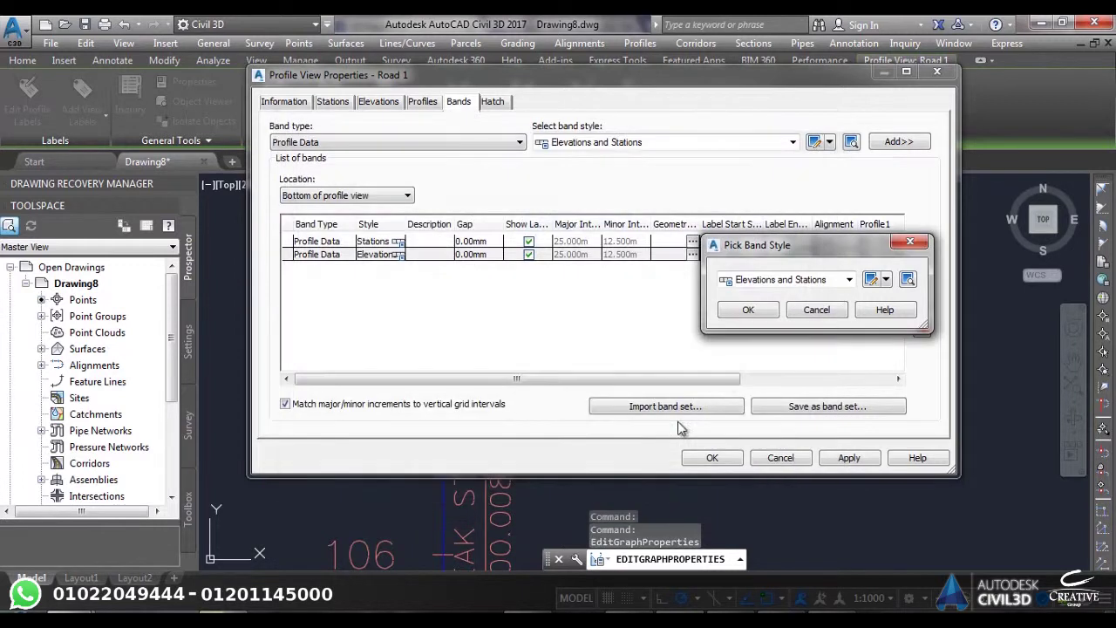
left_click(748, 310)
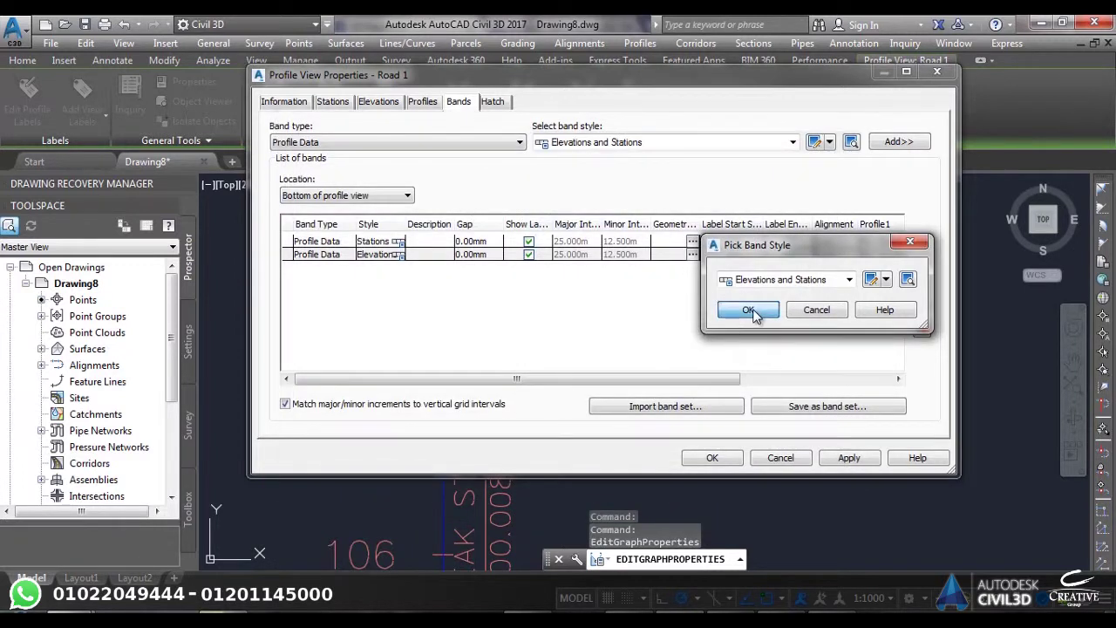
Edit the Stations band style to use small major station ticks at top and bottom only, without the middle tick
left_click(390, 243)
left_click(400, 243)
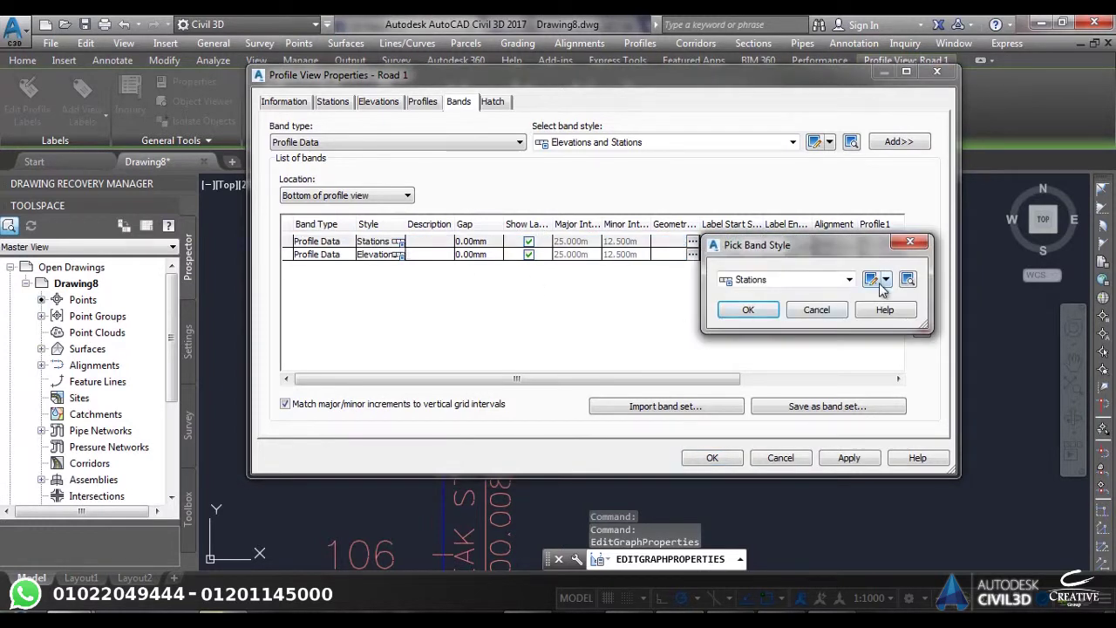
left_click(884, 281)
left_click(911, 326)
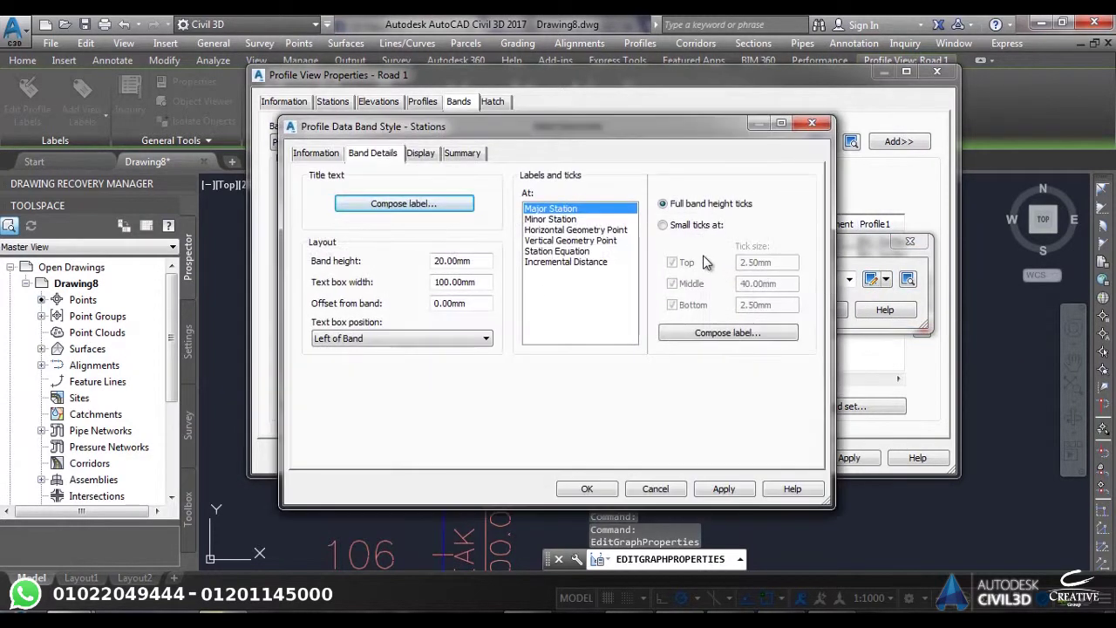
left_click(664, 225)
left_click(672, 284)
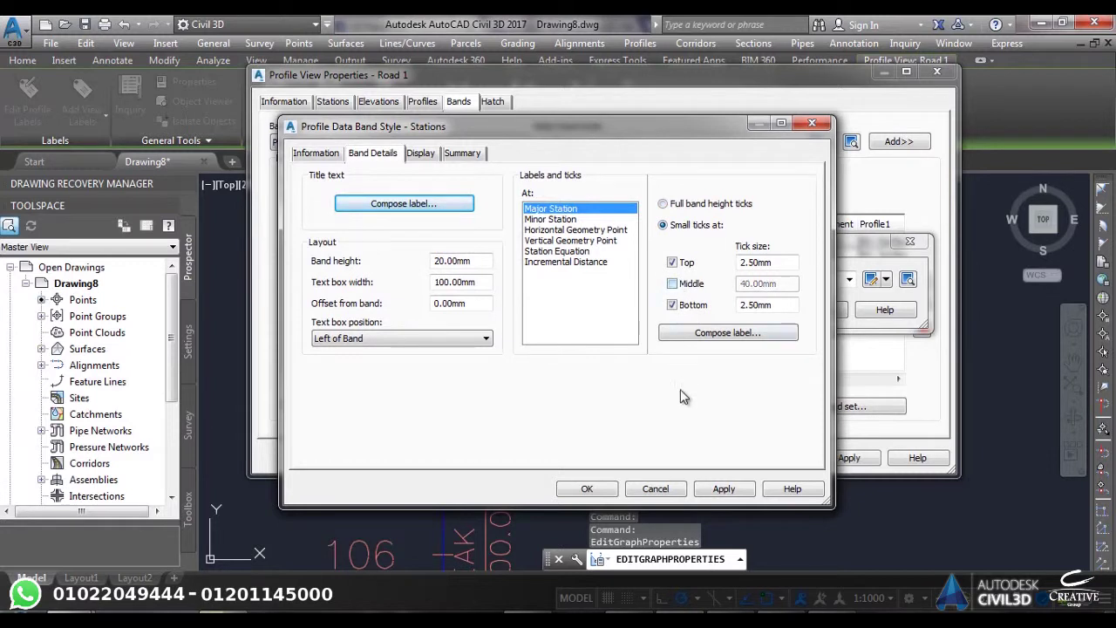
left_click(720, 489)
left_click(586, 488)
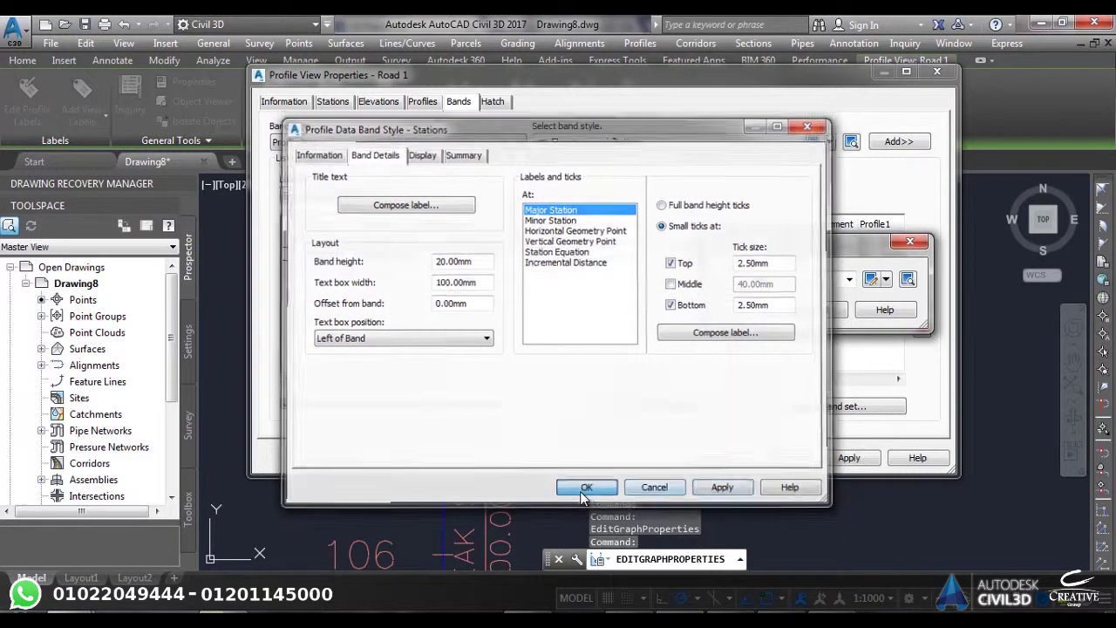
Confirm the Stations band style and apply the band changes to the Road 1 profile view
left_click(748, 310)
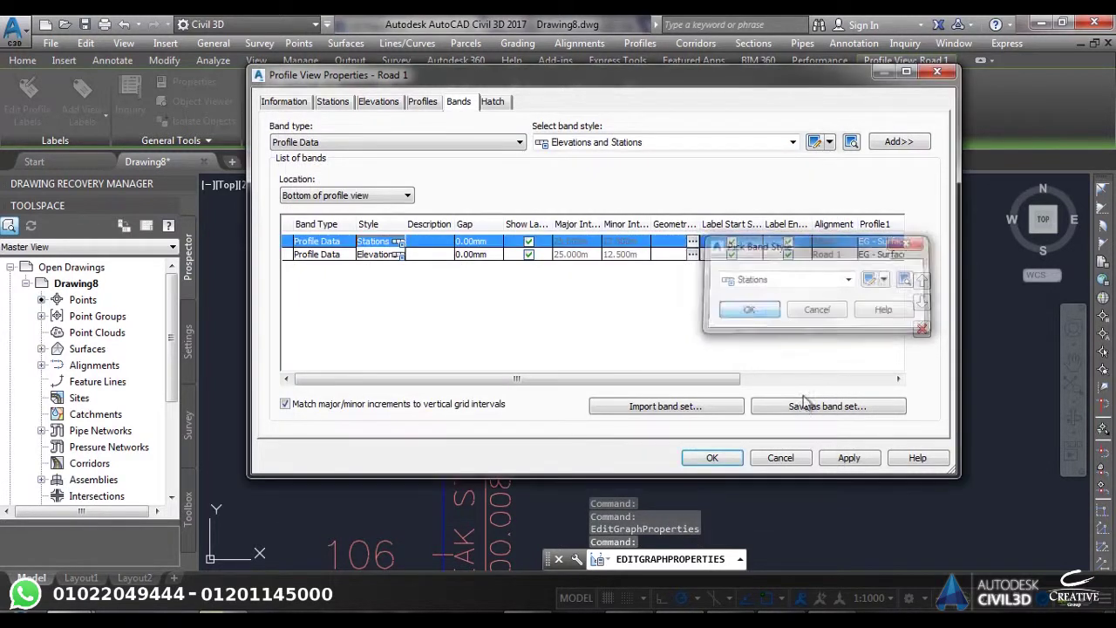
left_click(849, 457)
left_click(712, 458)
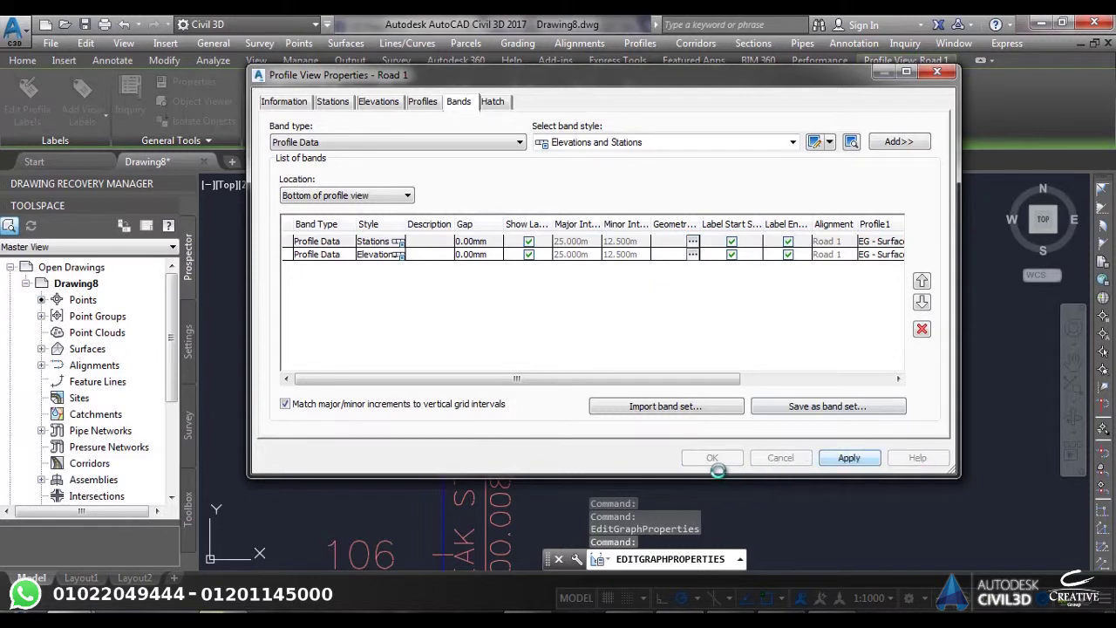
left_click(713, 457)
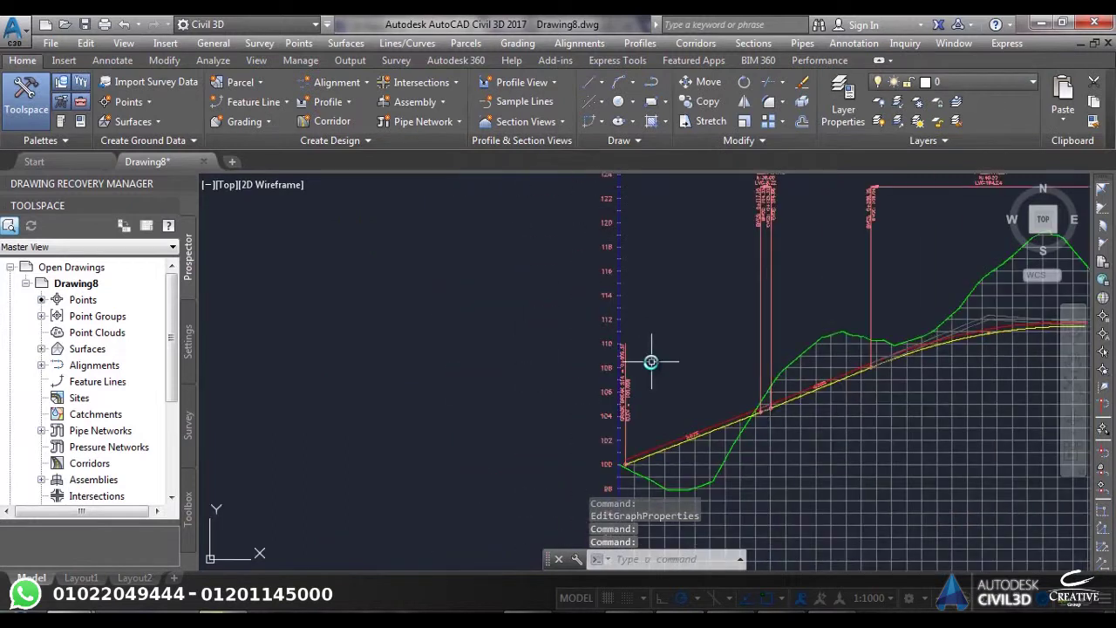
Examine the Station and Elevation bands beneath the profile view, checking the ticks and the position and overlap of the elevation labels
scroll(622, 440, "up", 10)
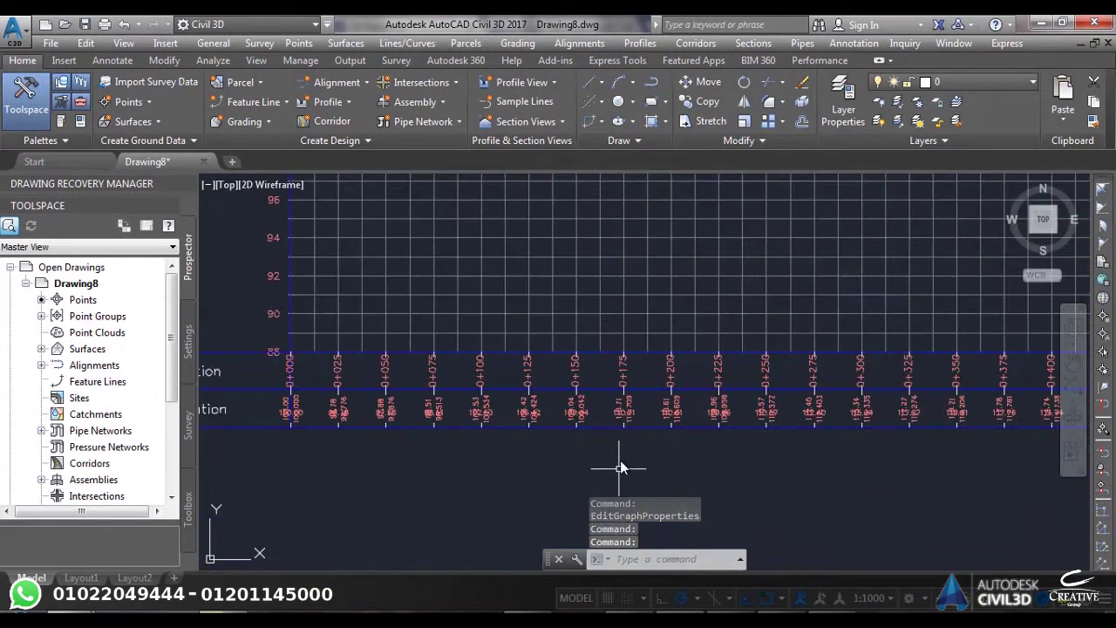
scroll(616, 388, "up", 2)
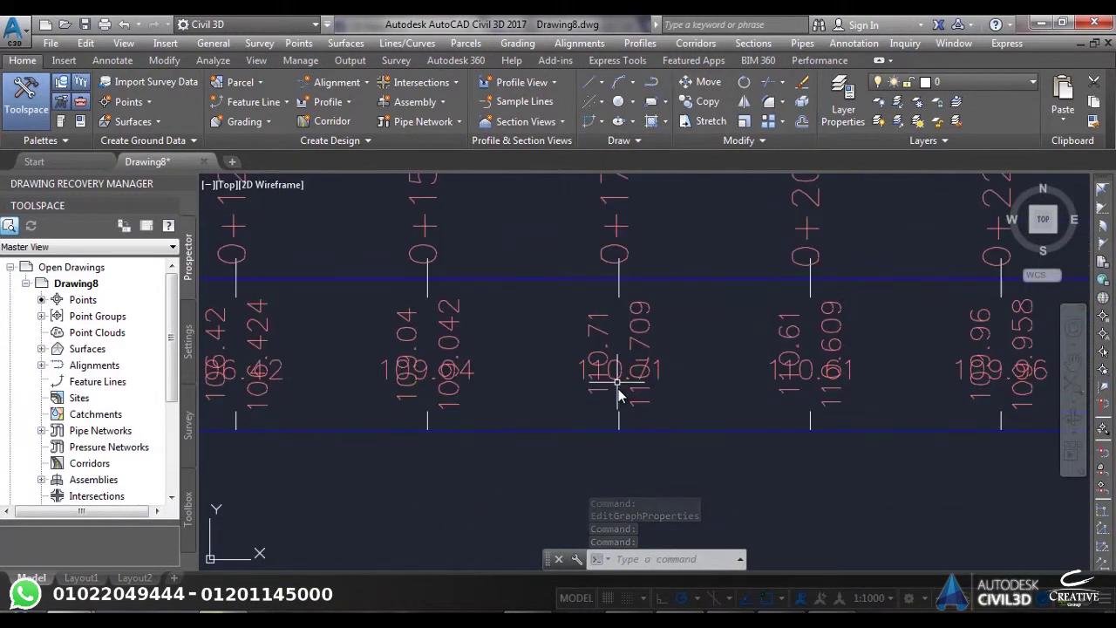
scroll(616, 375, "down", 5)
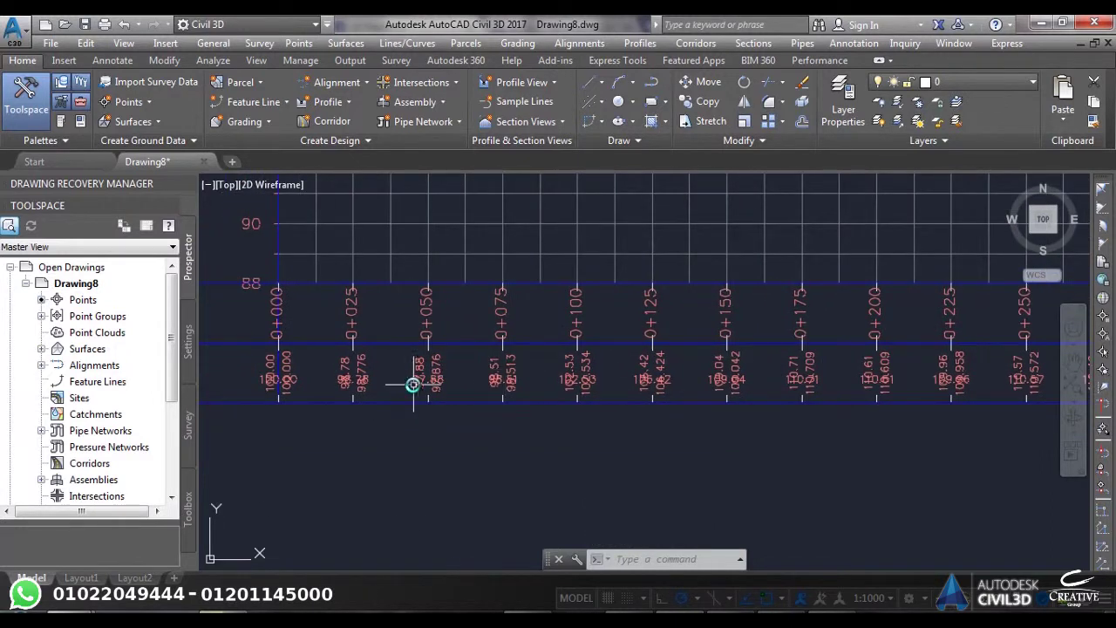
scroll(413, 385, "up", 7)
scroll(412, 384, "down", 1)
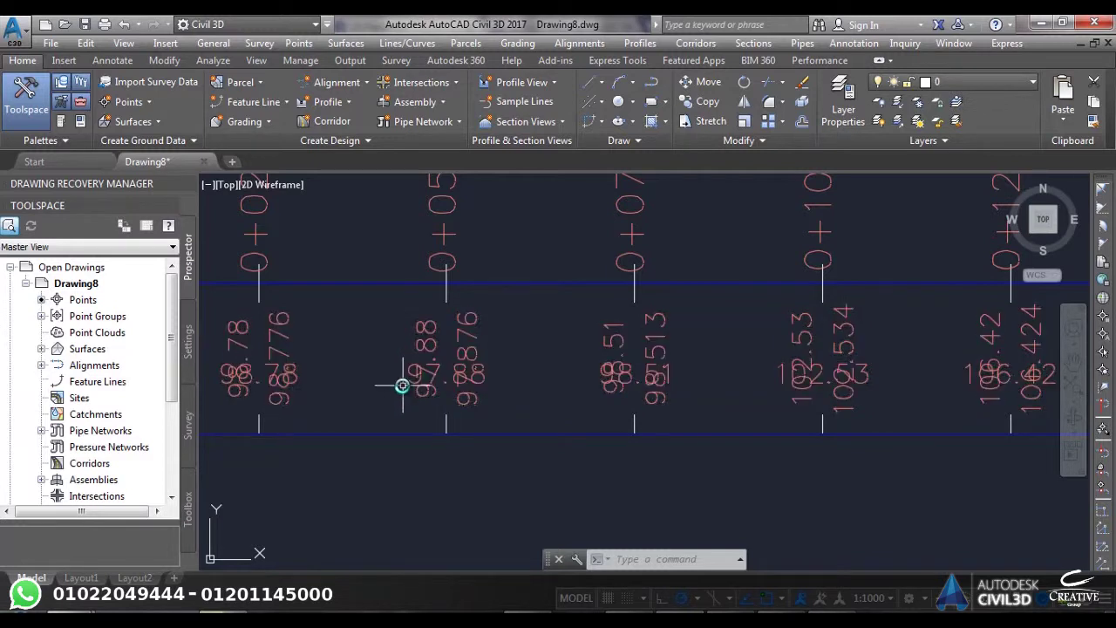
scroll(403, 385, "down", 4)
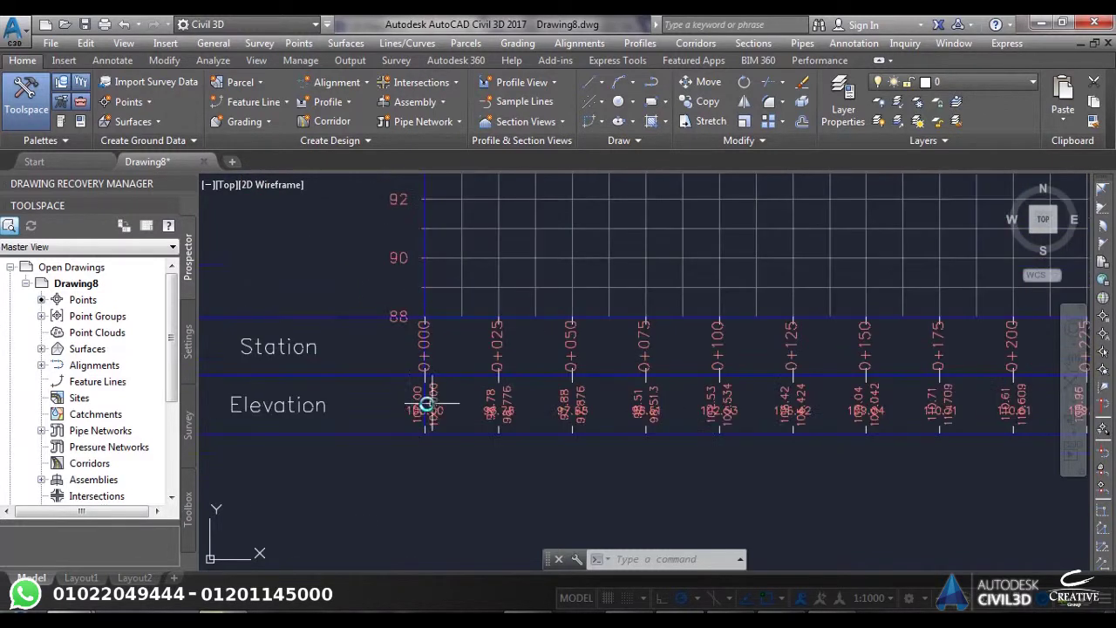
scroll(356, 419, "up", 4)
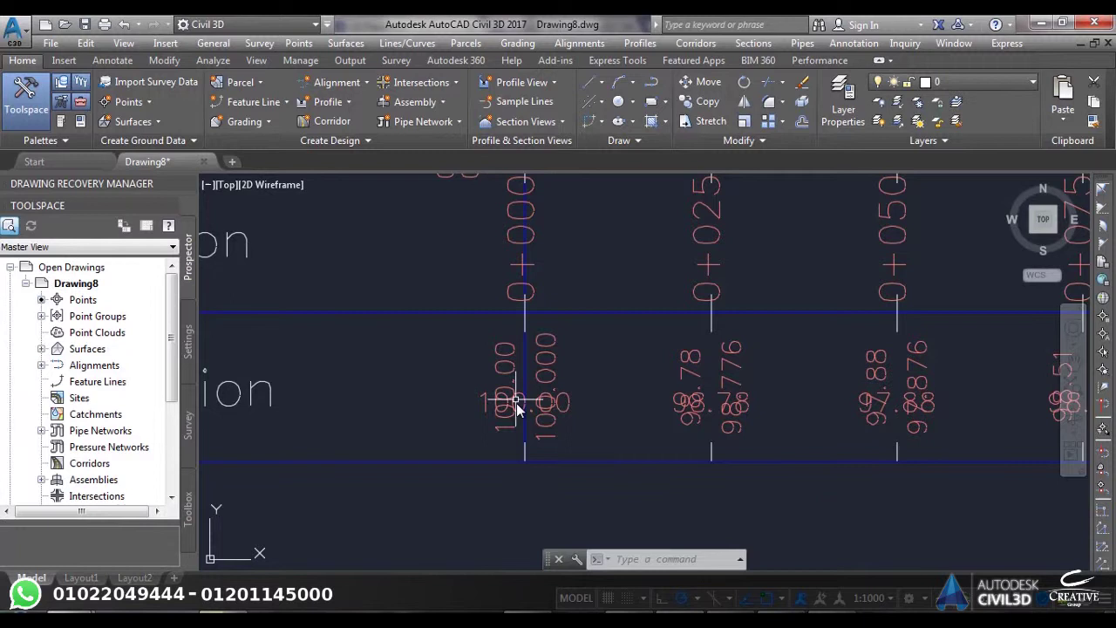
scroll(575, 399, "up", 3)
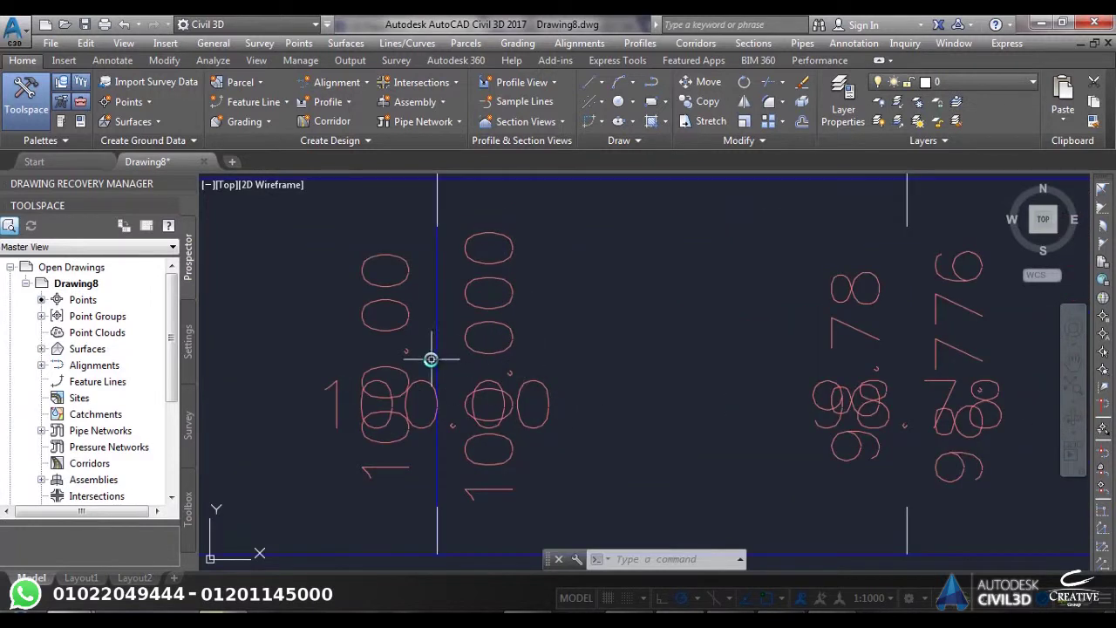
scroll(598, 428, "down", 2)
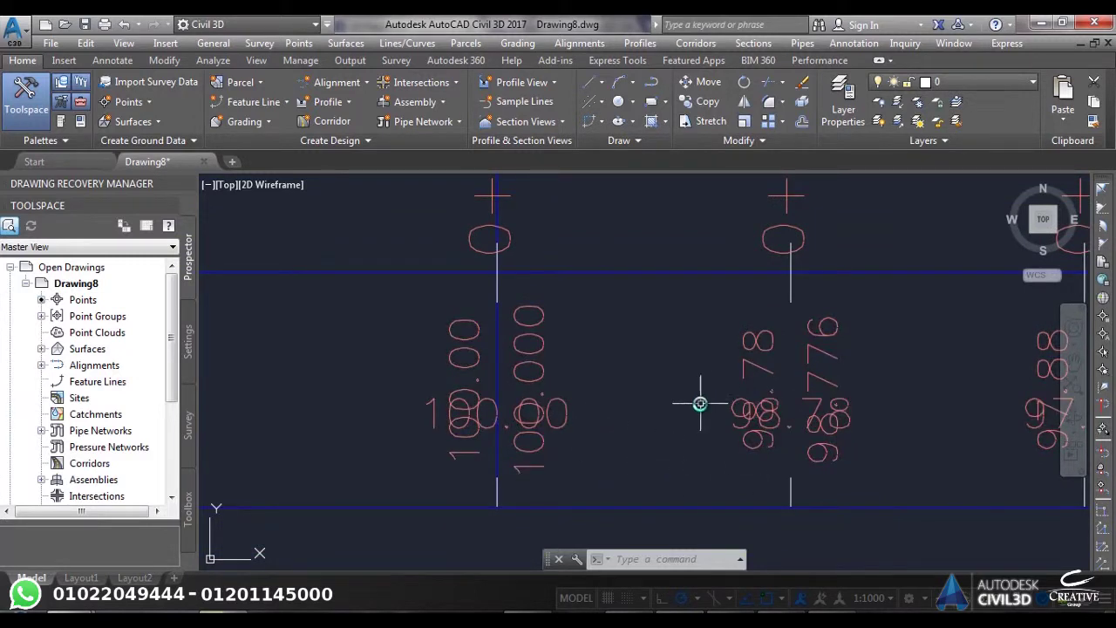
scroll(720, 407, "down", 2)
scroll(602, 367, "up", 4)
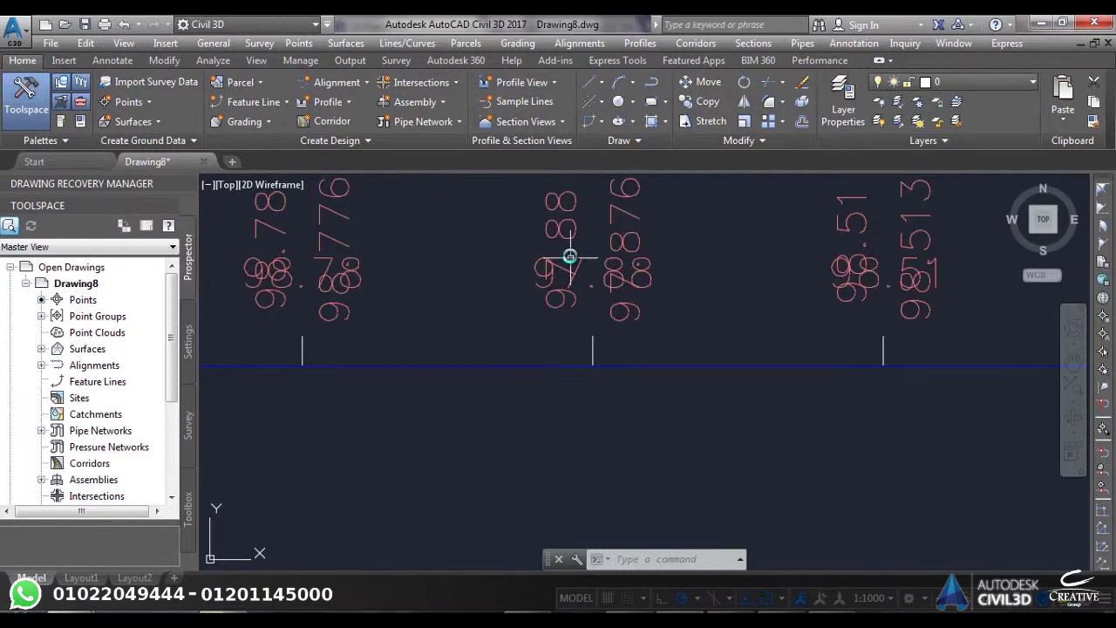
scroll(568, 288, "down", 5)
middle_click_drag(569, 287, 715, 321)
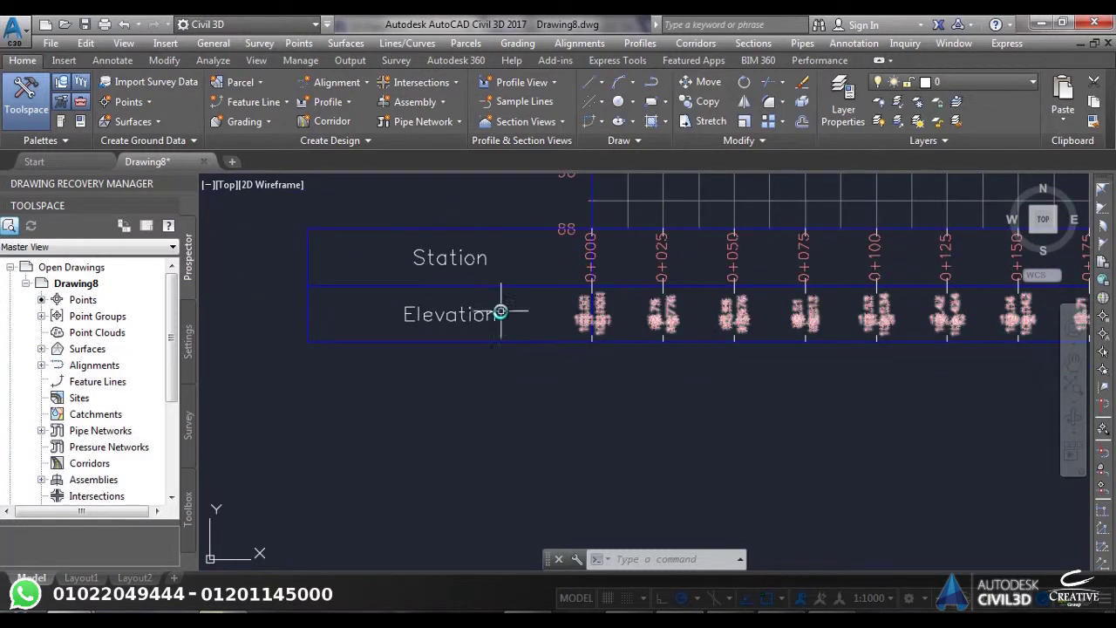
left_click(590, 301)
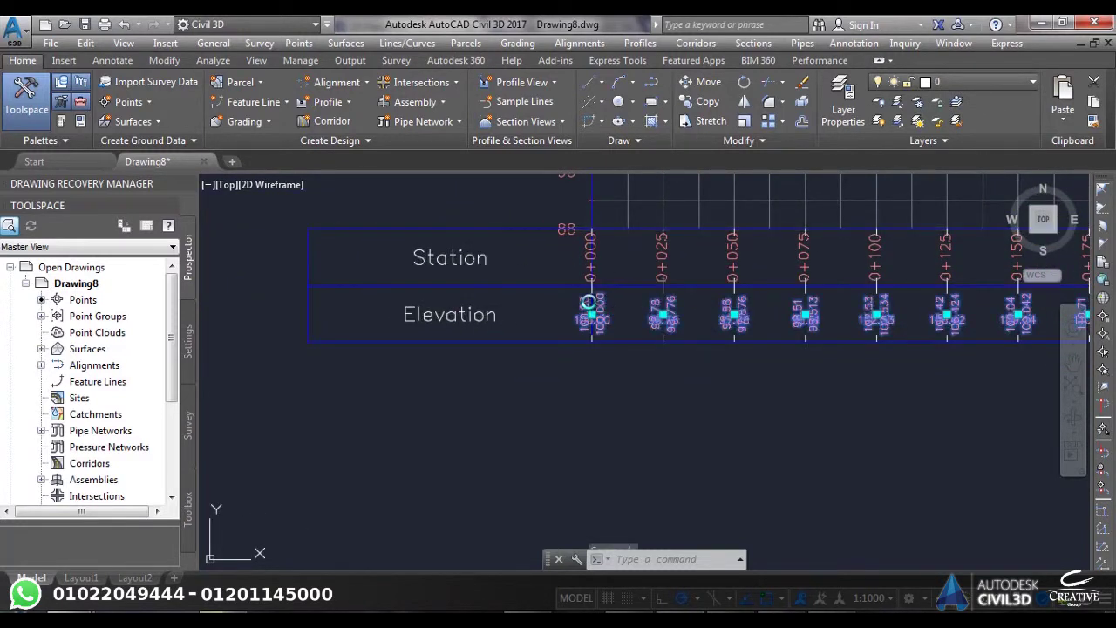
right_click(591, 306)
key("Escape")
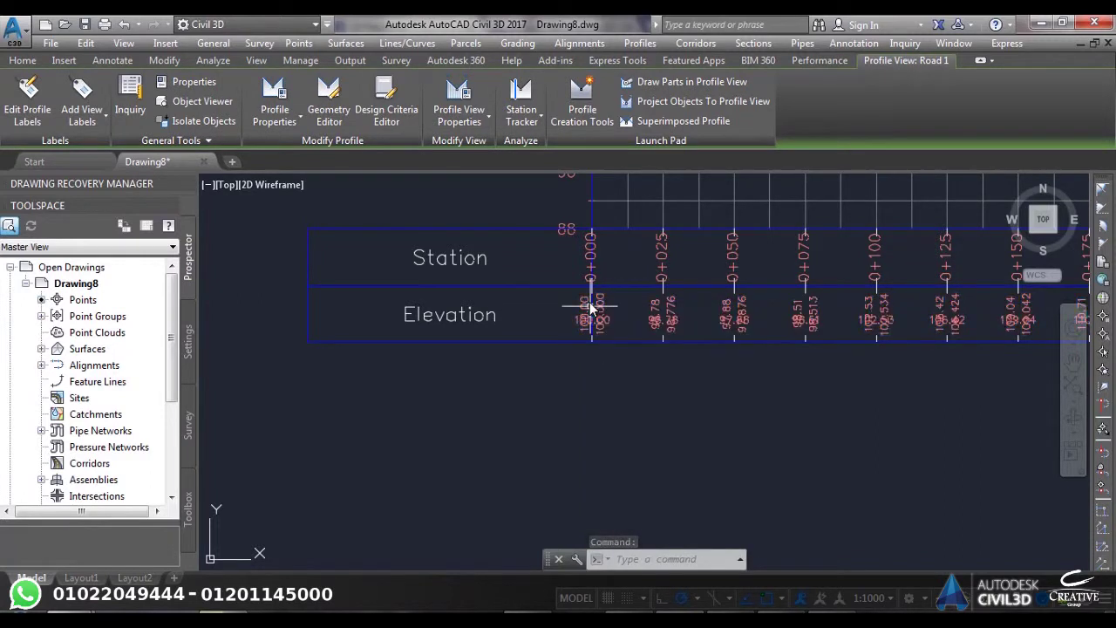
key("Escape")
left_click(601, 231)
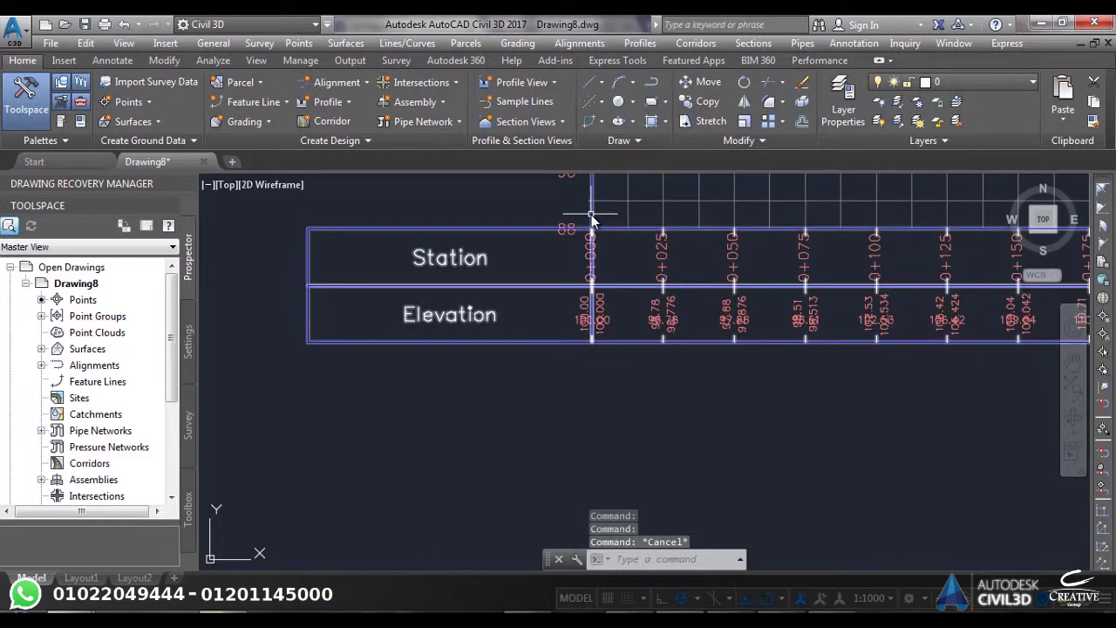
right_click(591, 216)
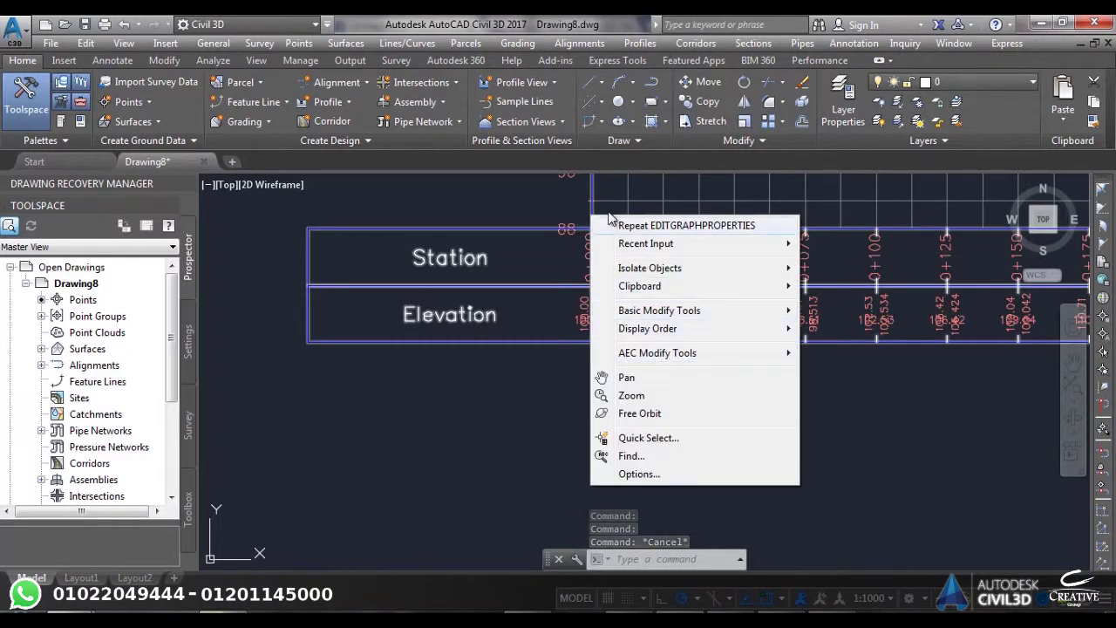
left_click(594, 190)
Reopen the Road 1 profile view's properties and open the Elevations and Stations style of the second band for editing
left_click(591, 194)
right_click(591, 194)
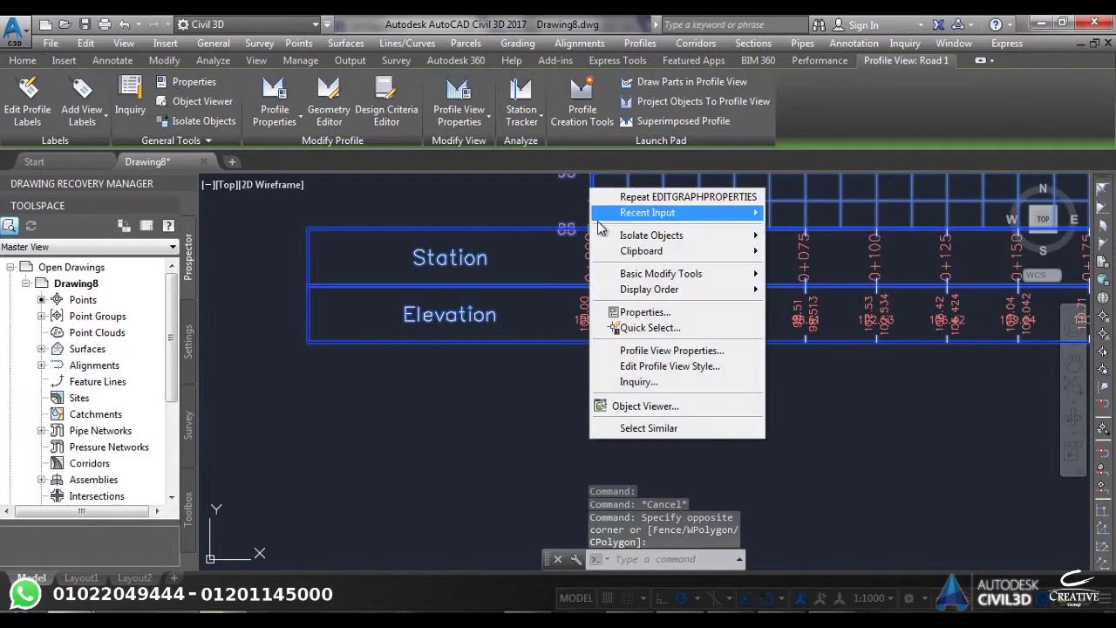
left_click(658, 350)
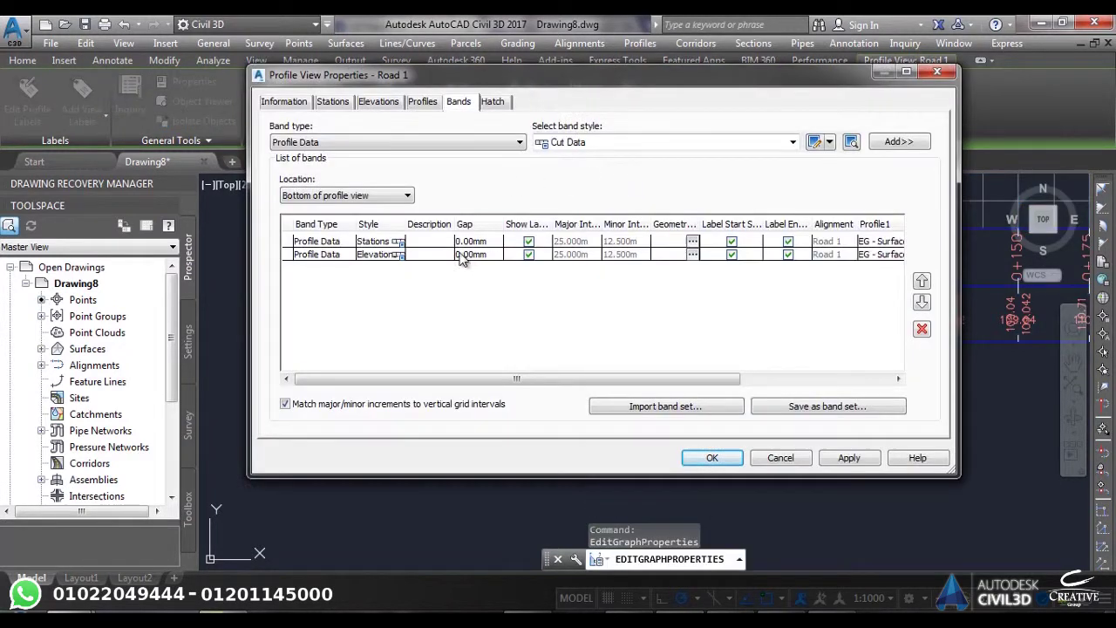
left_click(400, 256)
left_click(400, 256)
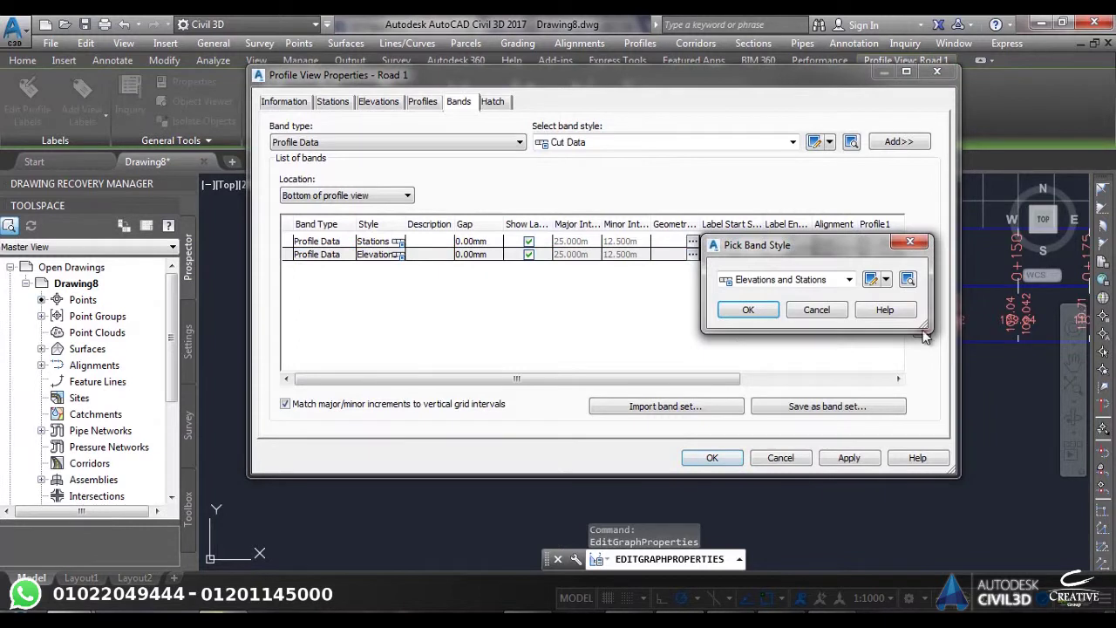
left_click(885, 280)
left_click(872, 329)
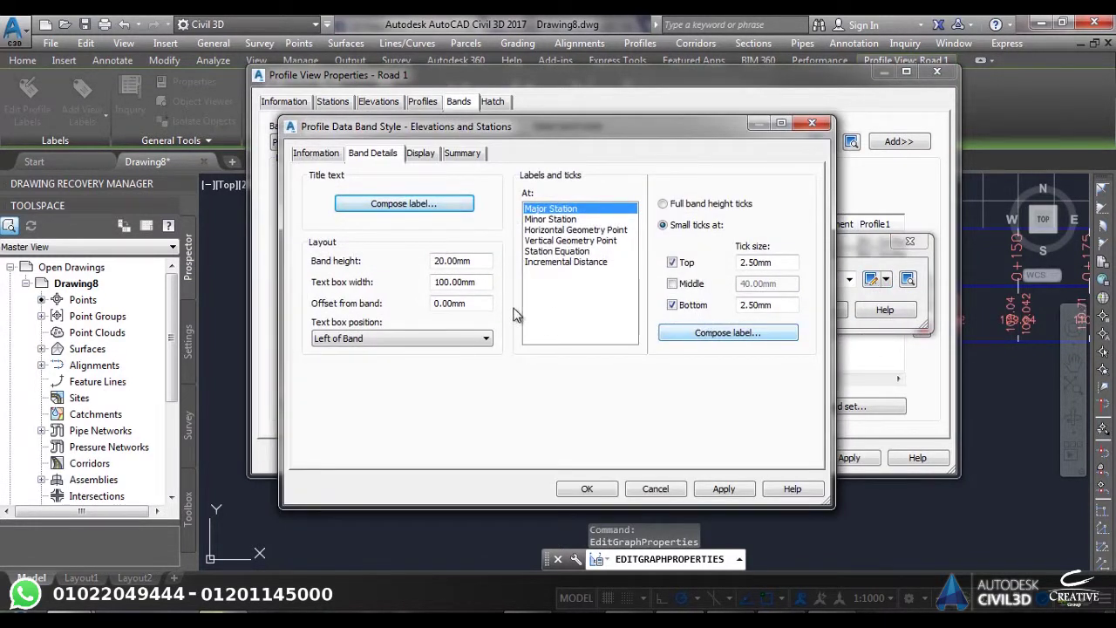
Clear the existing contents of the Station Value component in the Major Station label to choose a replacement property
left_click(725, 333)
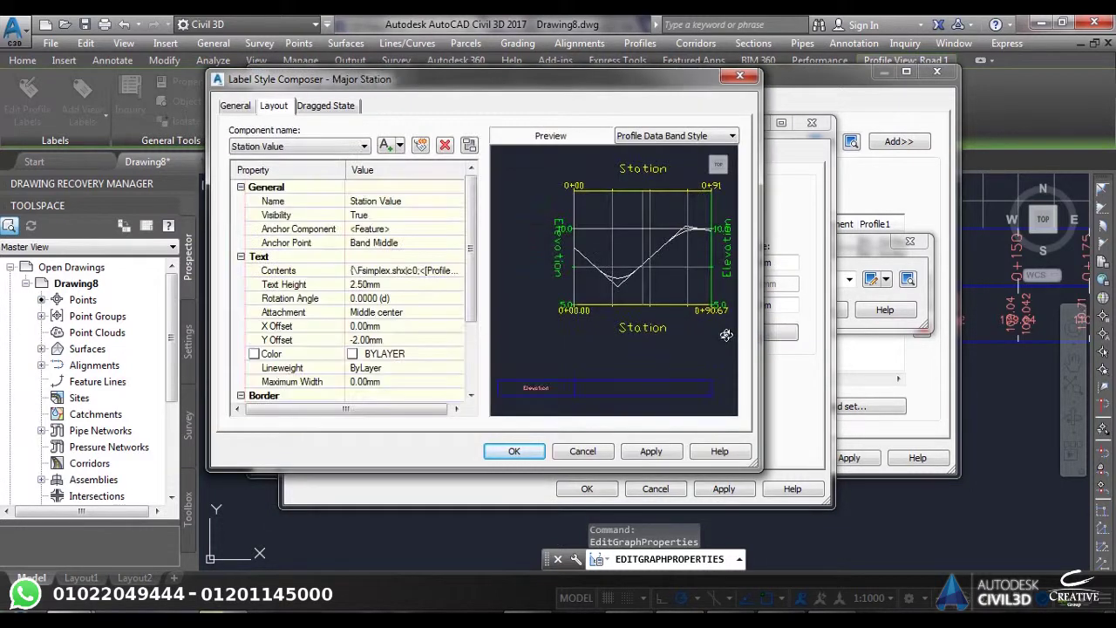
left_click(409, 271)
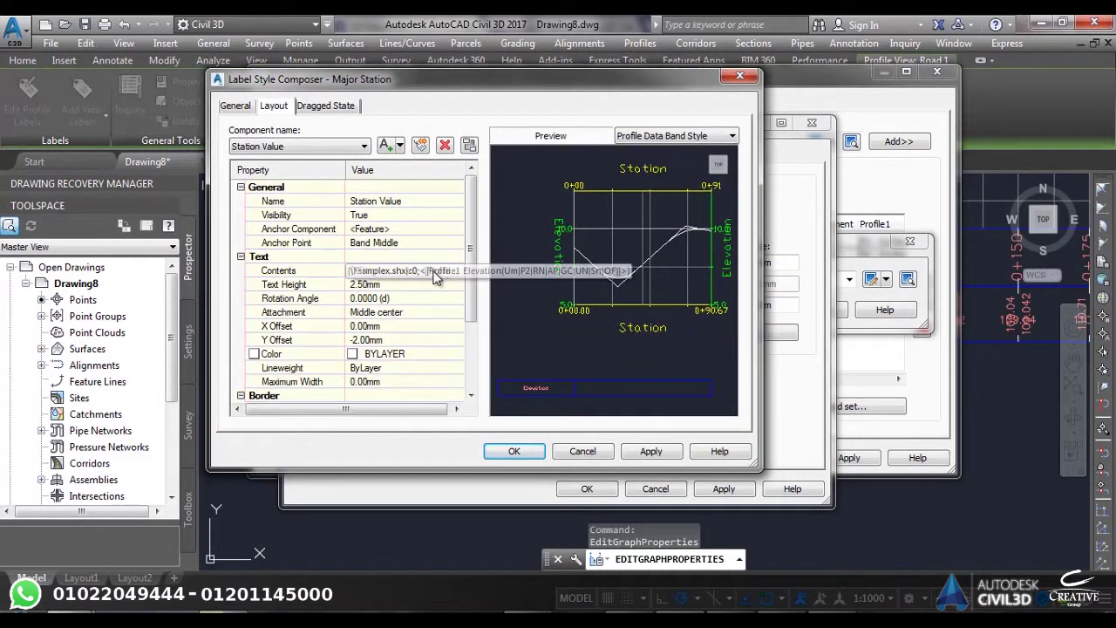
left_click(456, 271)
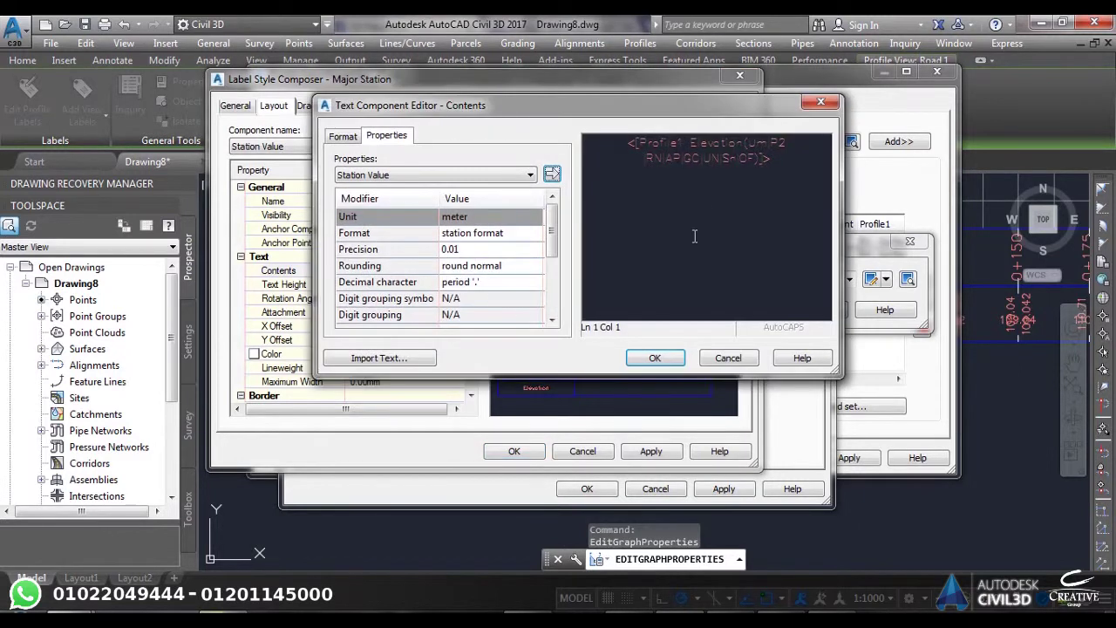
left_click(712, 148)
key("Delete")
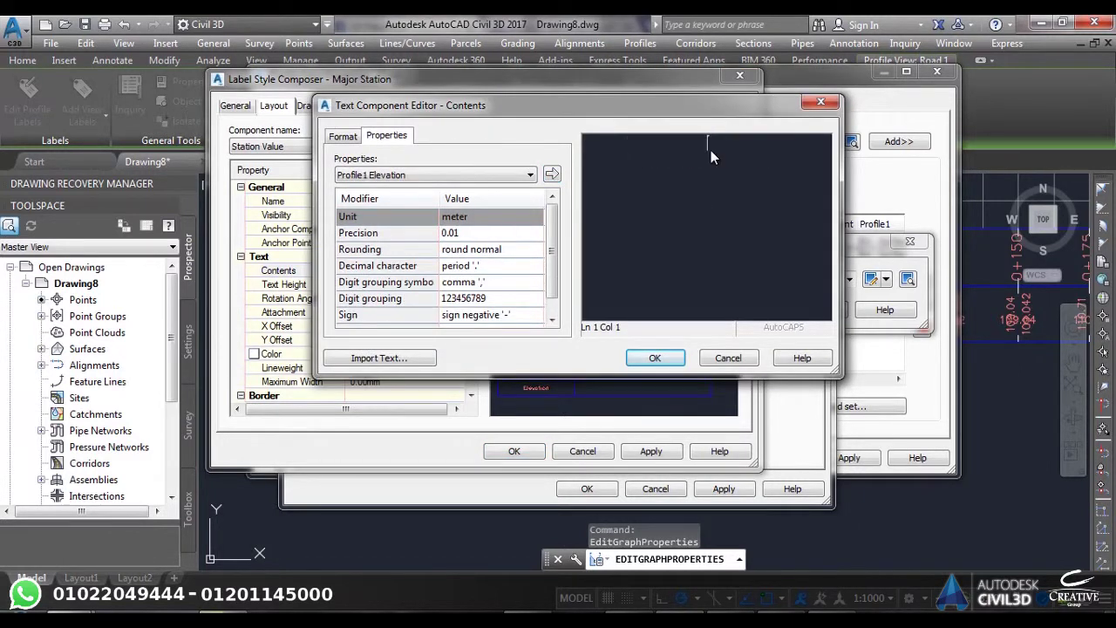
left_click(530, 175)
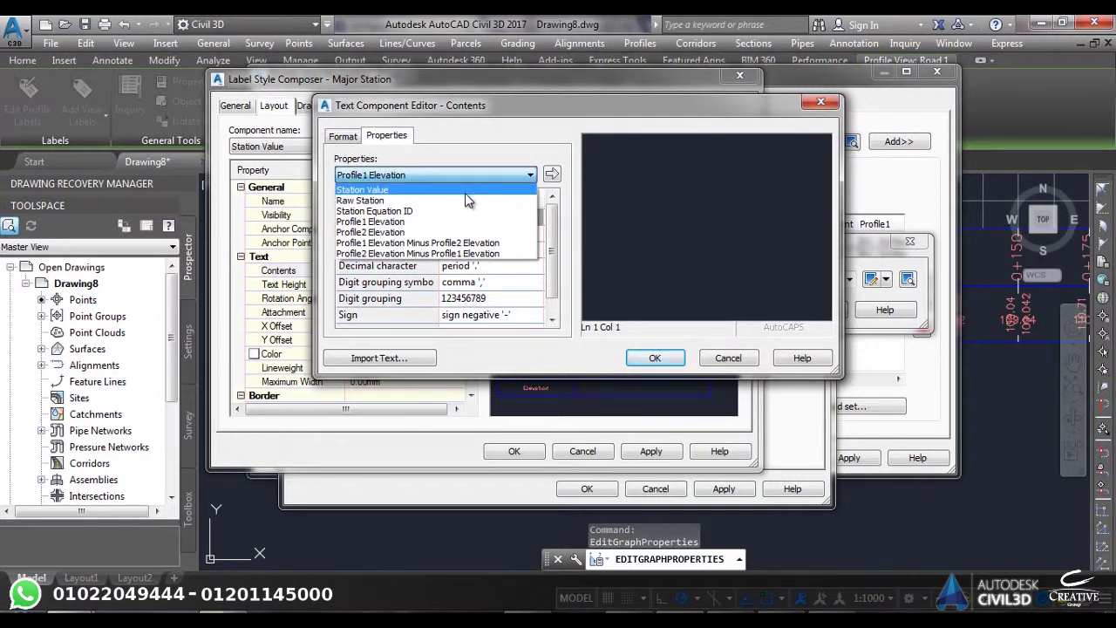